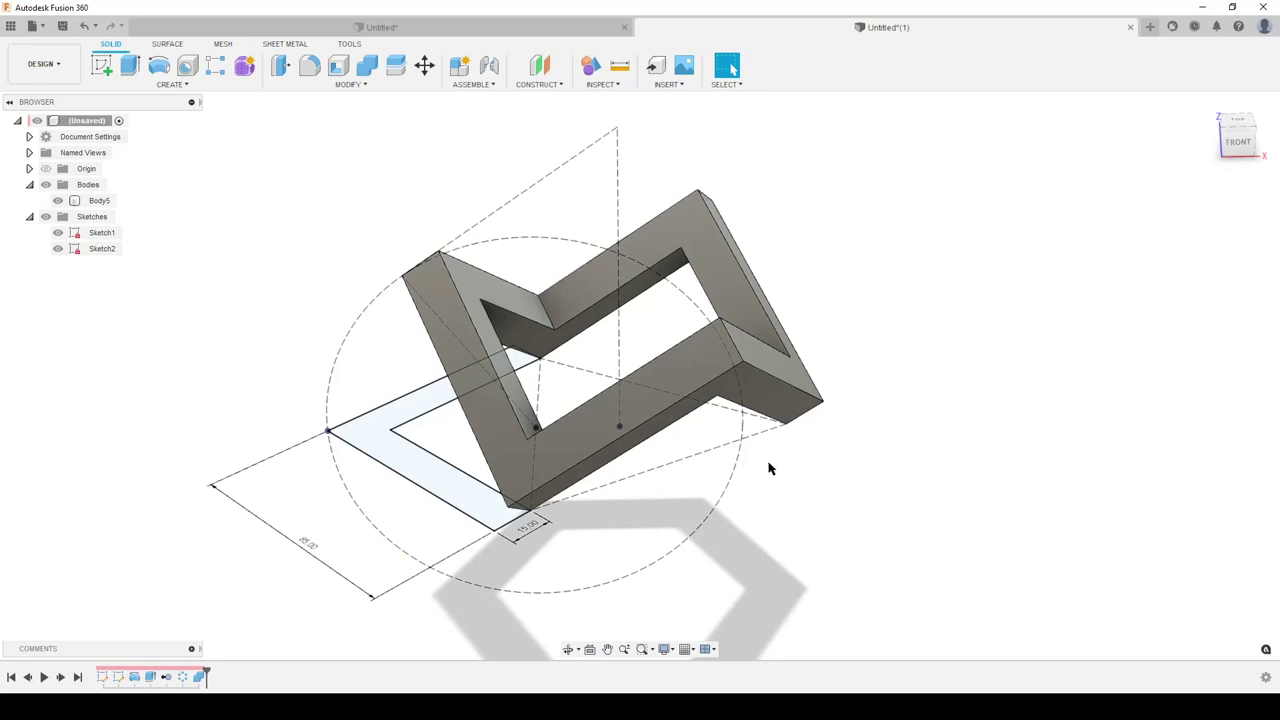
# Check the physical properties of the tilted frame body, Body5, then dismiss them
pyautogui.click(804, 399)
pyautogui.click(843, 419)
pyautogui.rightClick(100, 201)
pyautogui.click(135, 326)
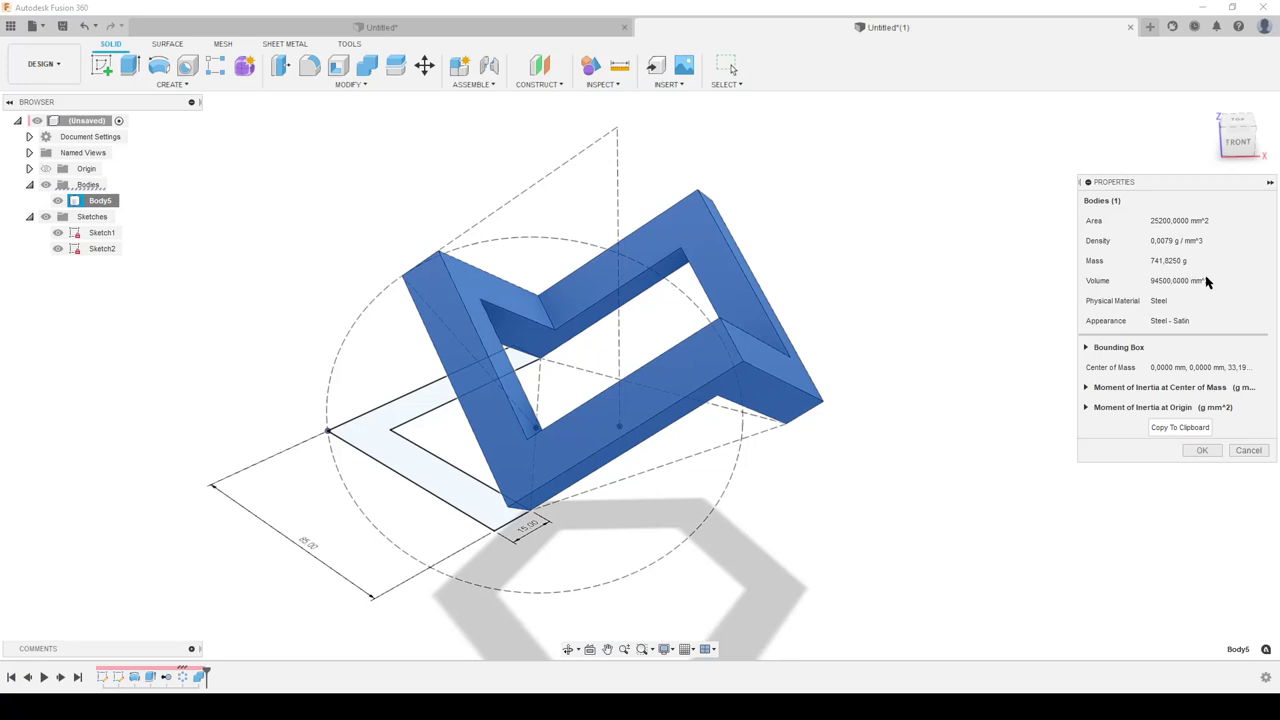
pyautogui.click(1248, 450)
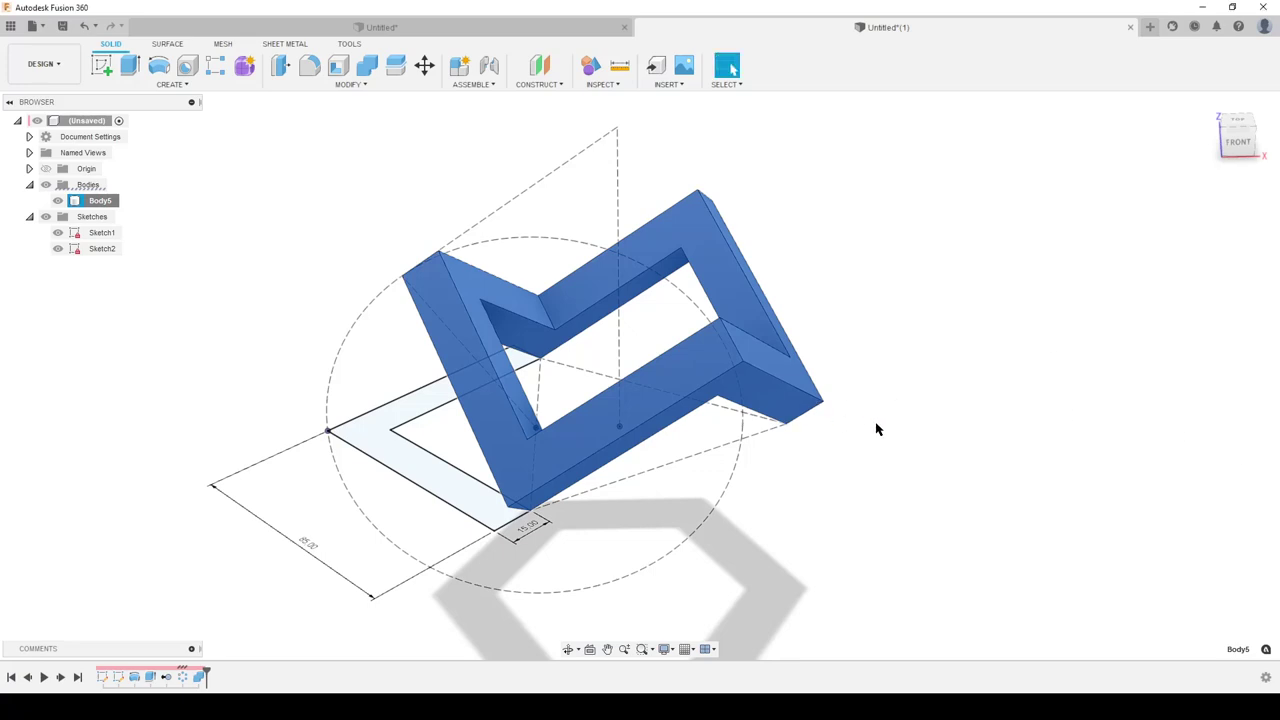
pyautogui.click(975, 447)
# Orbit and compare with the first frame design, then start a new empty design
pyautogui.moveTo(829, 464)
pyautogui.keyDown('shift'); pyautogui.mouseDown(button='middle')
pyautogui.moveTo(740, 470)
pyautogui.moveTo(829, 449)
pyautogui.mouseUp(button='middle'); pyautogui.keyUp('shift')
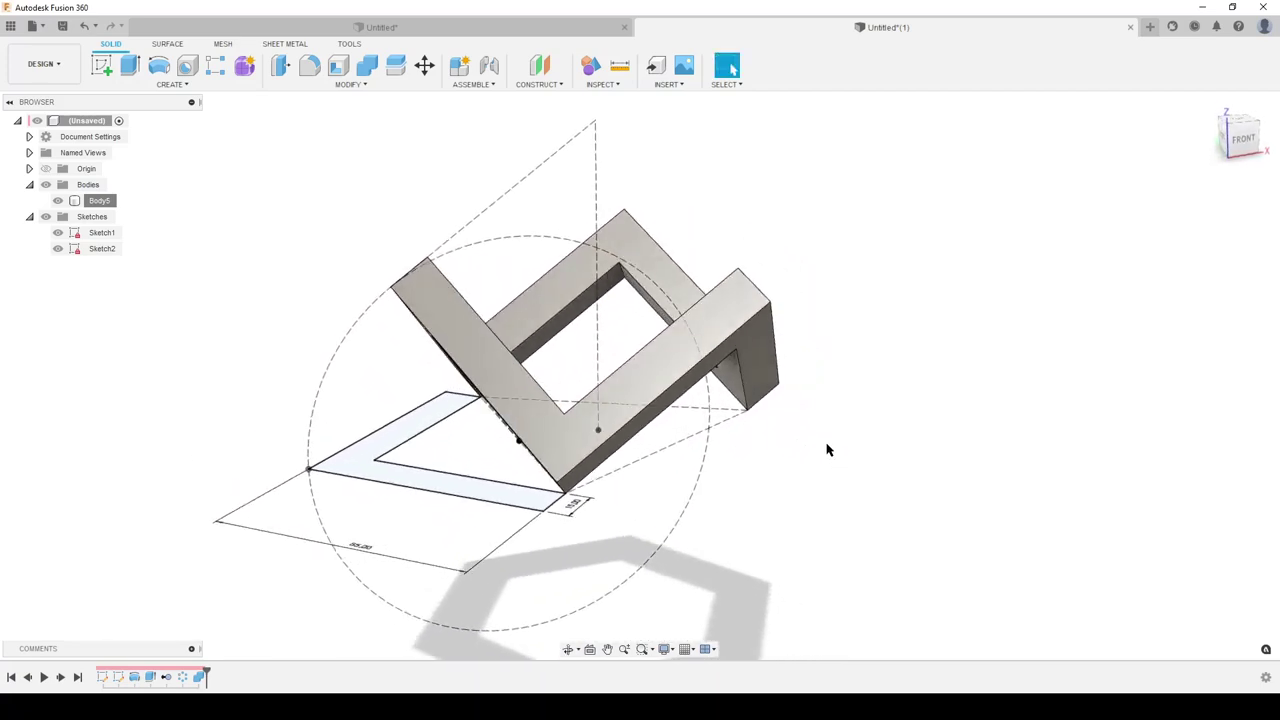
pyautogui.click(494, 28)
pyautogui.moveTo(940, 434)
pyautogui.keyDown('shift'); pyautogui.mouseDown(button='middle')
pyautogui.moveTo(909, 403)
pyautogui.moveTo(955, 425)
pyautogui.mouseUp(button='middle'); pyautogui.keyUp('shift')
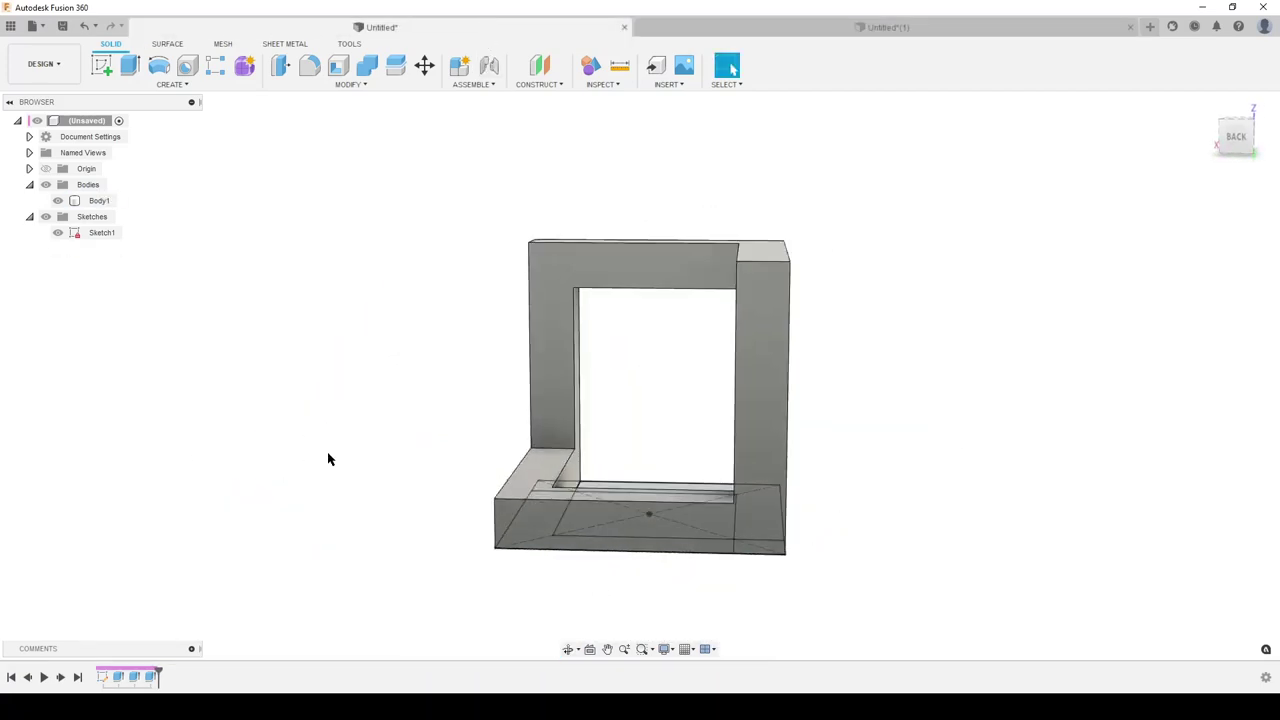
pyautogui.click(1150, 27)
# Start a new sketch on the horizontal XY ground plane of the new design
pyautogui.click(101, 66)
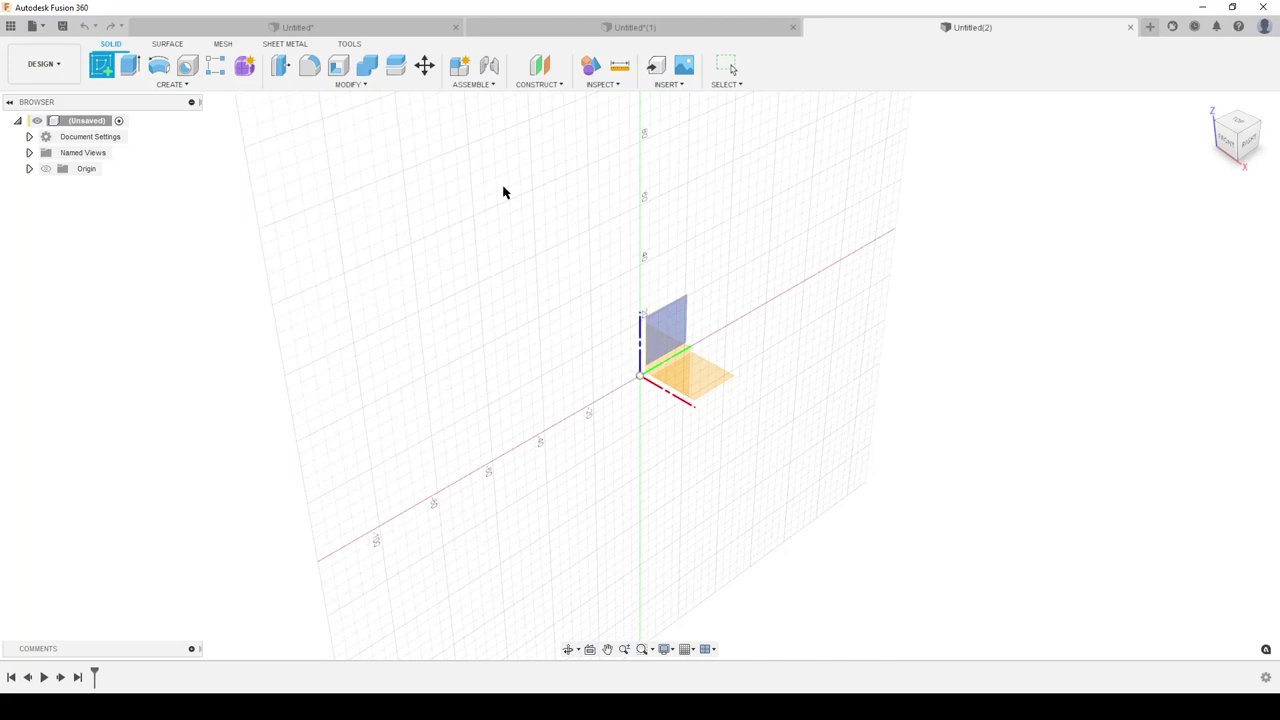
pyautogui.click(336, 24)
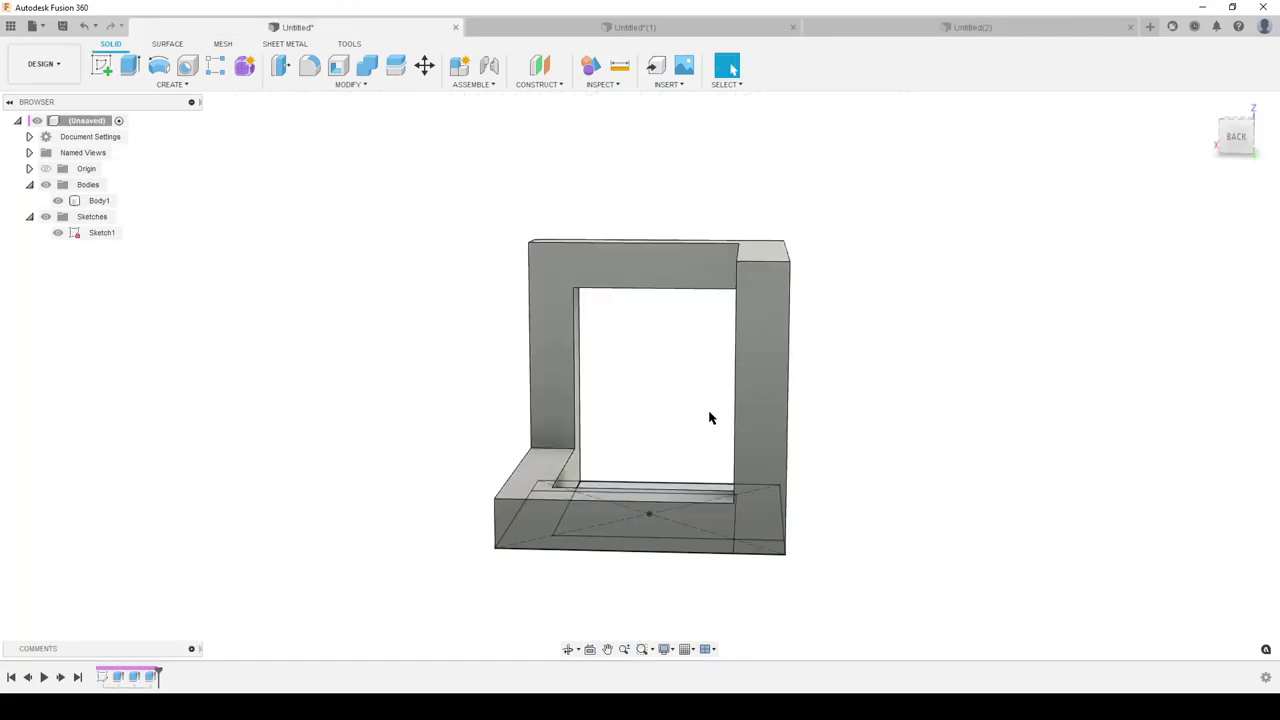
pyautogui.click(971, 29)
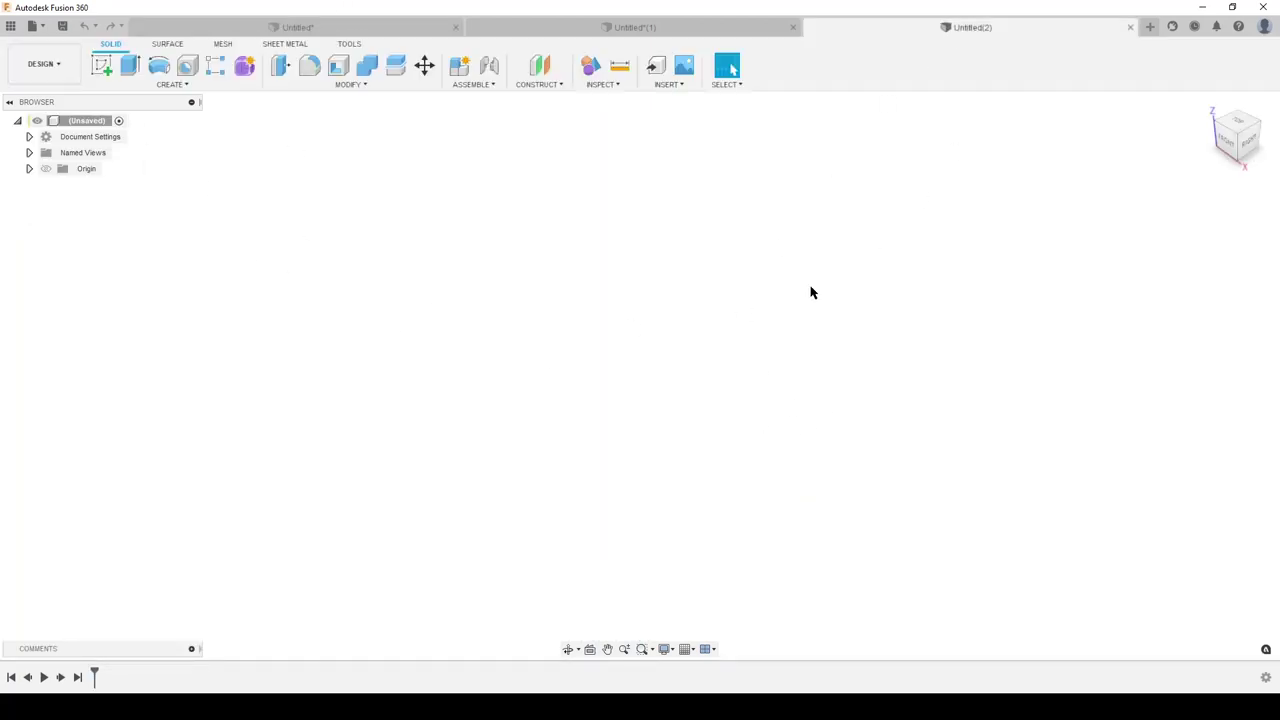
pyautogui.click(103, 66)
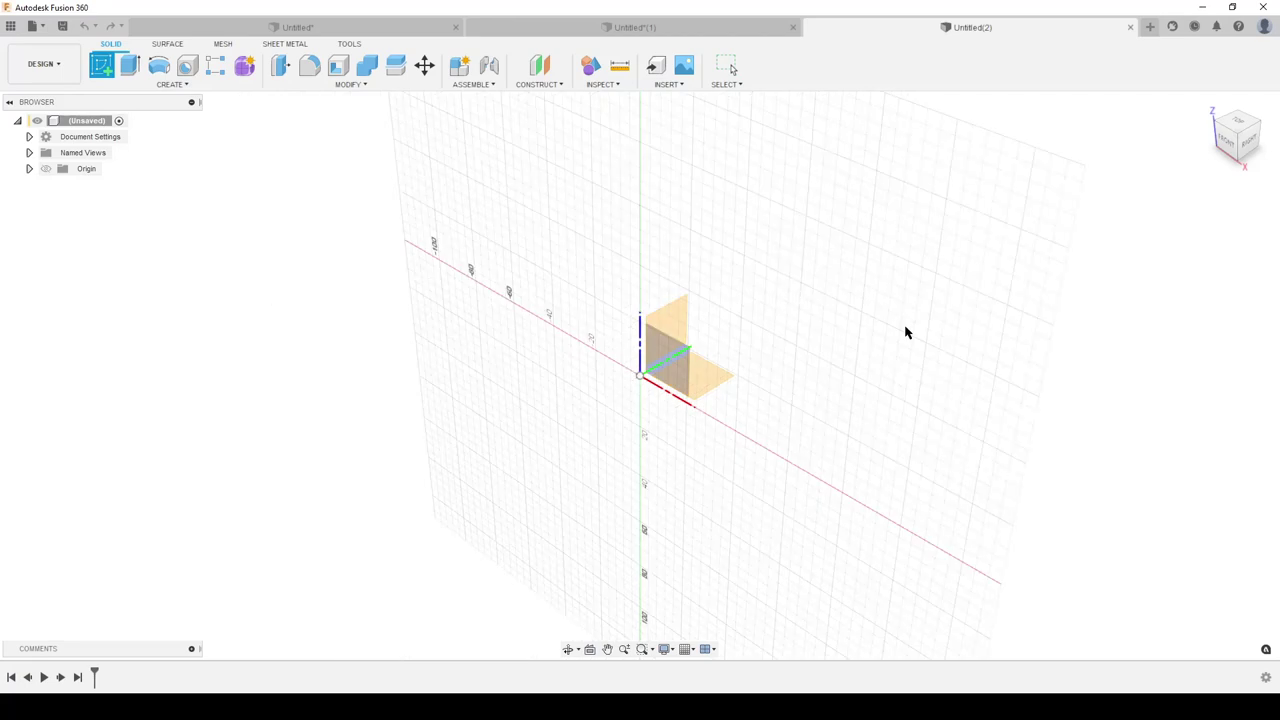
pyautogui.click(714, 374)
# Draw a centre rectangle at the origin, 85 mm wide named 'side', with height set to side
pyautogui.click(131, 67)
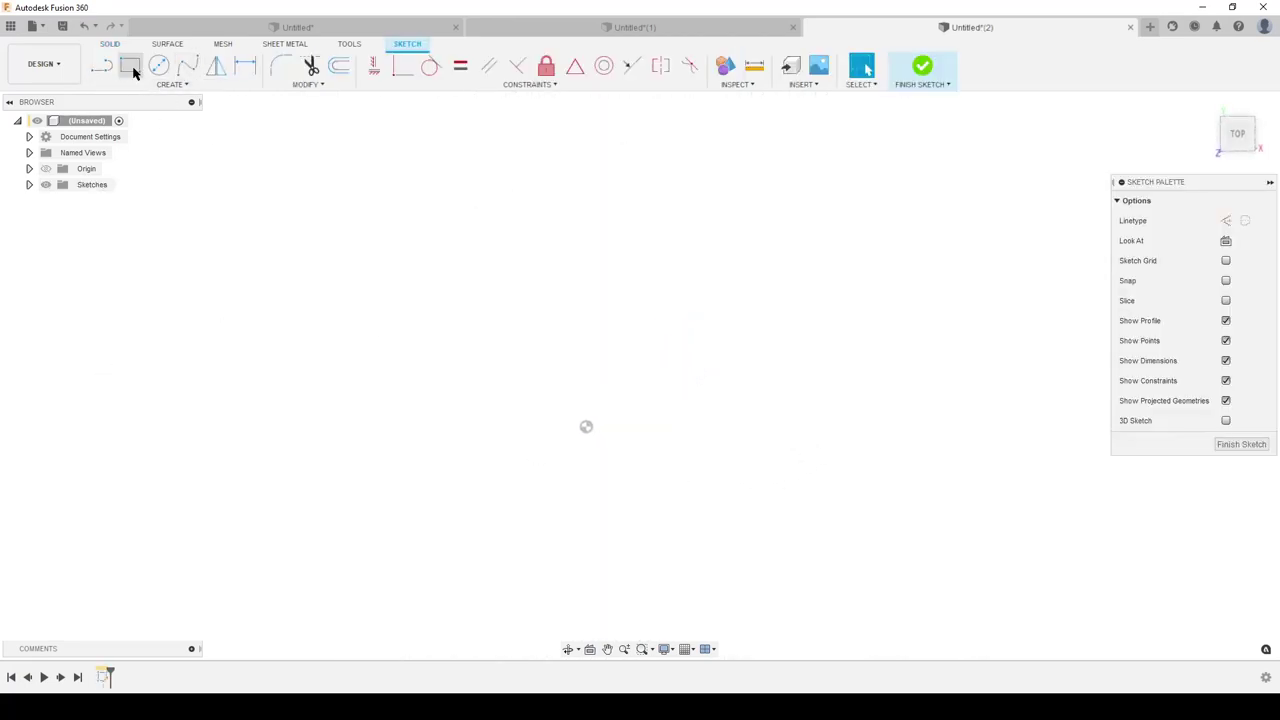
pyautogui.click(1225, 240)
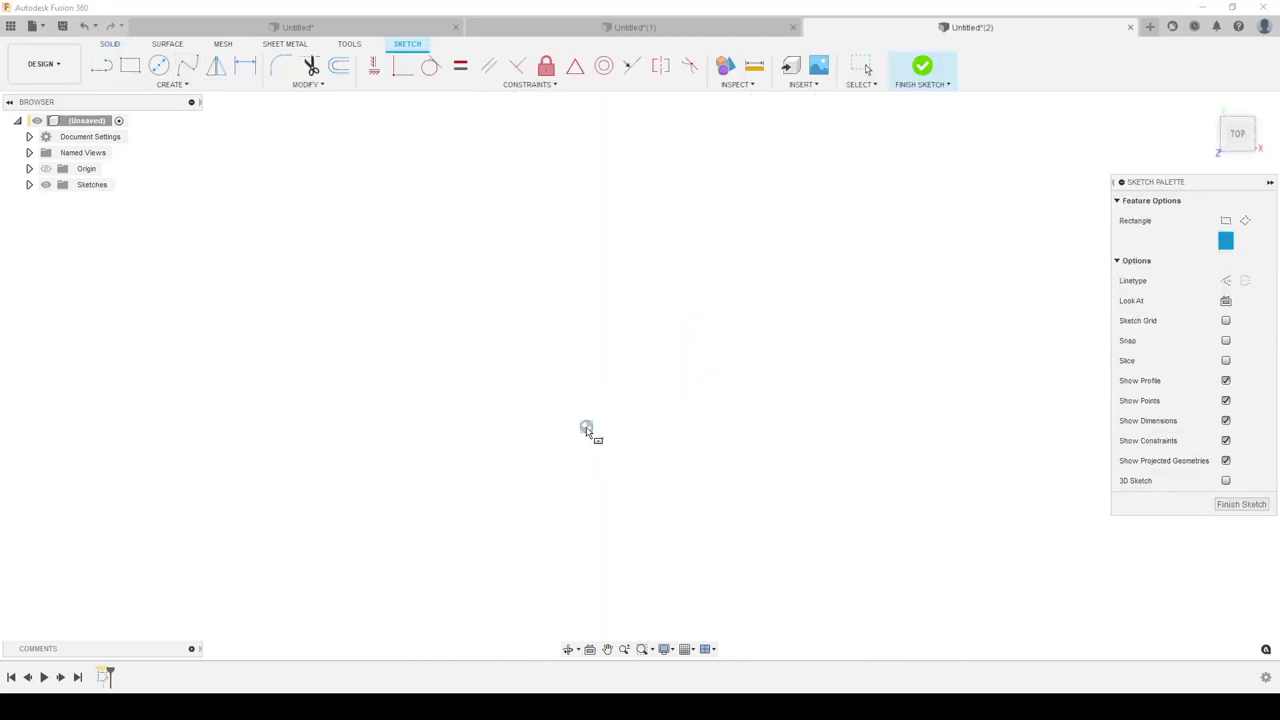
pyautogui.click(587, 427)
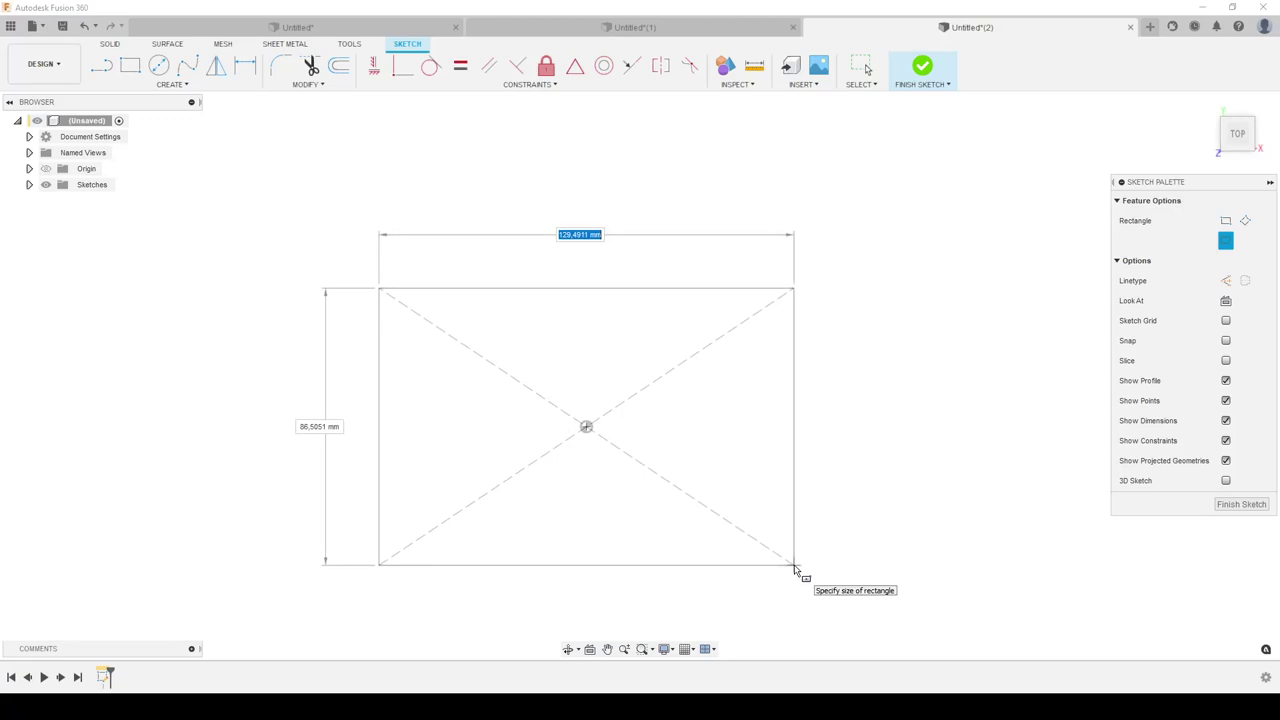
pyautogui.write('w')
pyautogui.press('Tab')
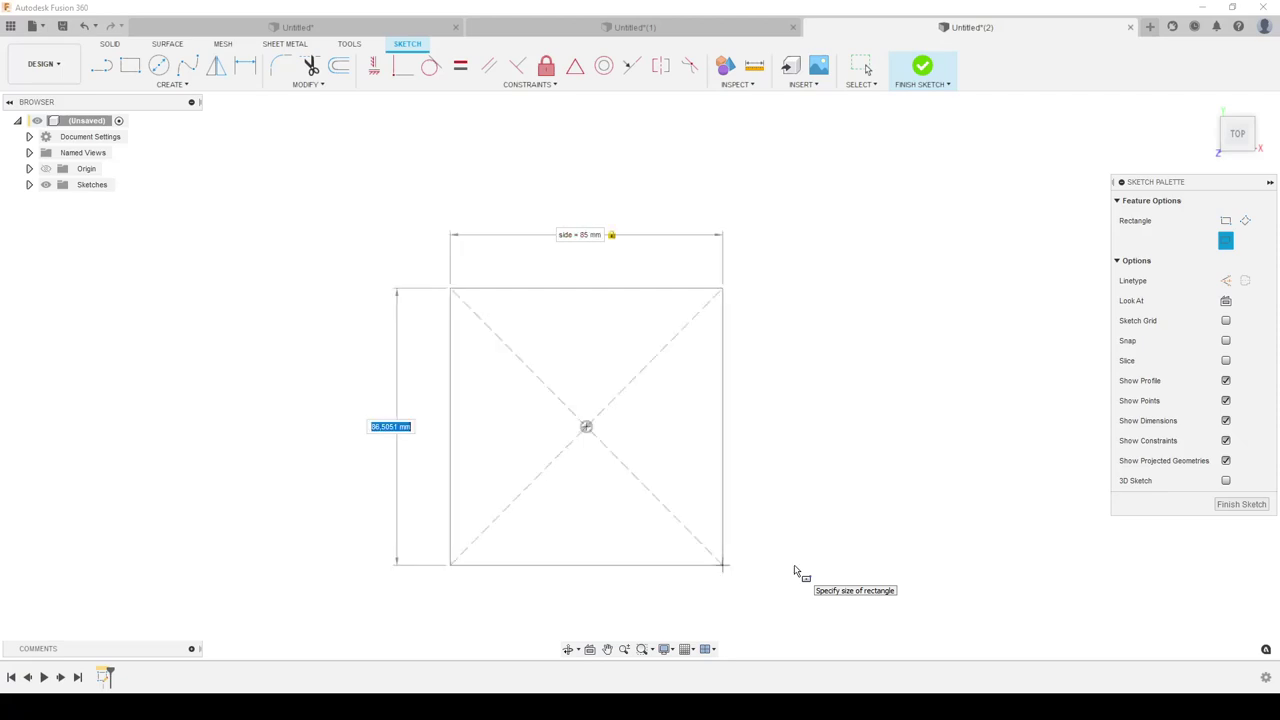
pyautogui.write('s')
pyautogui.click(794, 570)
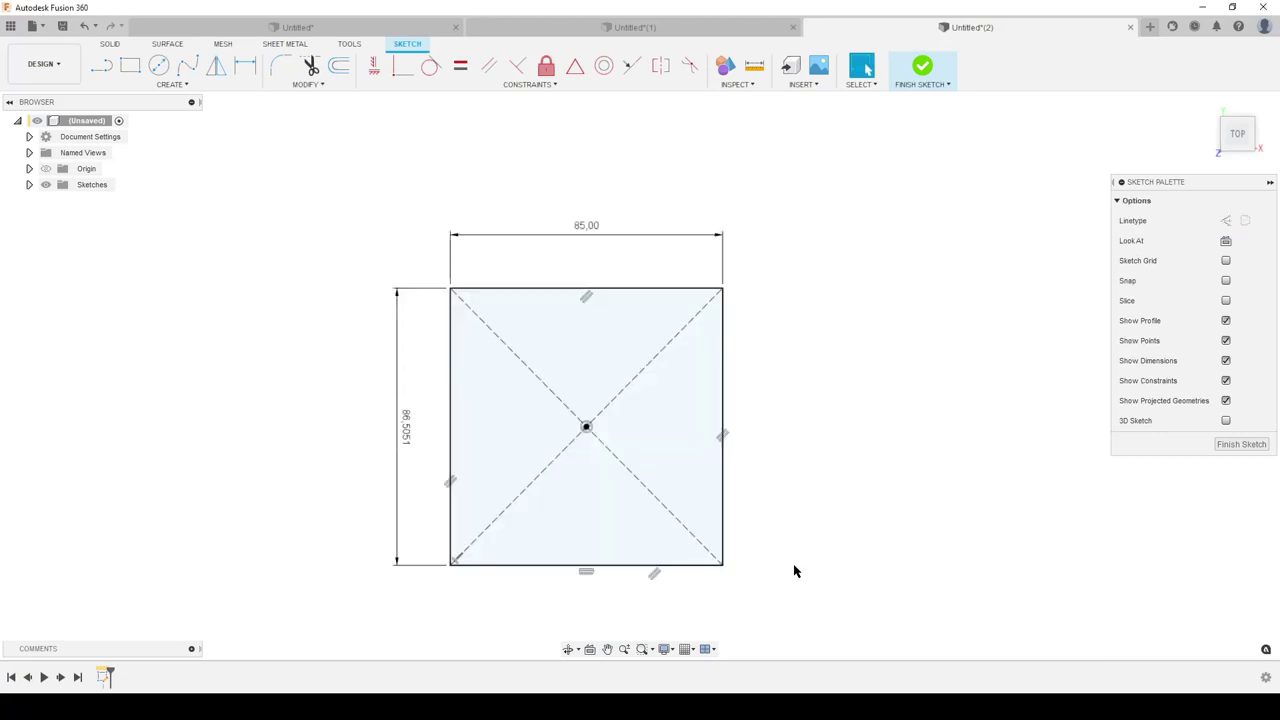
pyautogui.doubleClick(404, 425)
pyautogui.write('side')
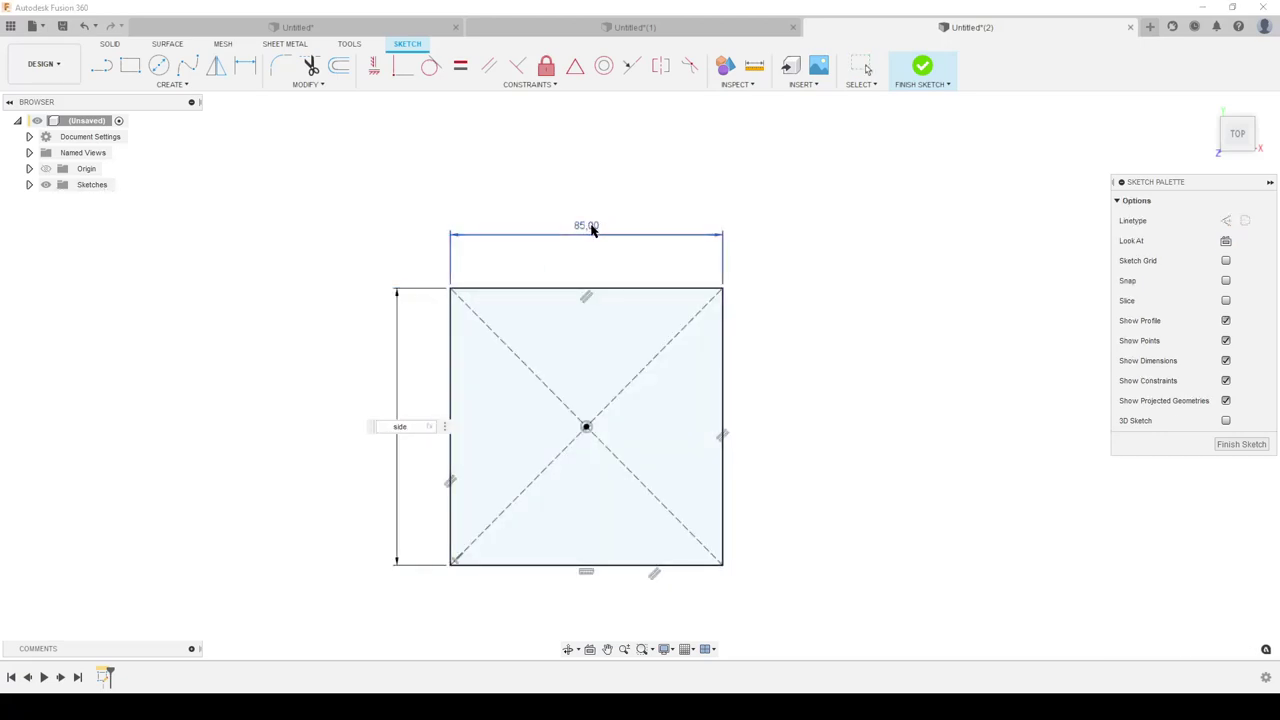
pyautogui.press('Return')
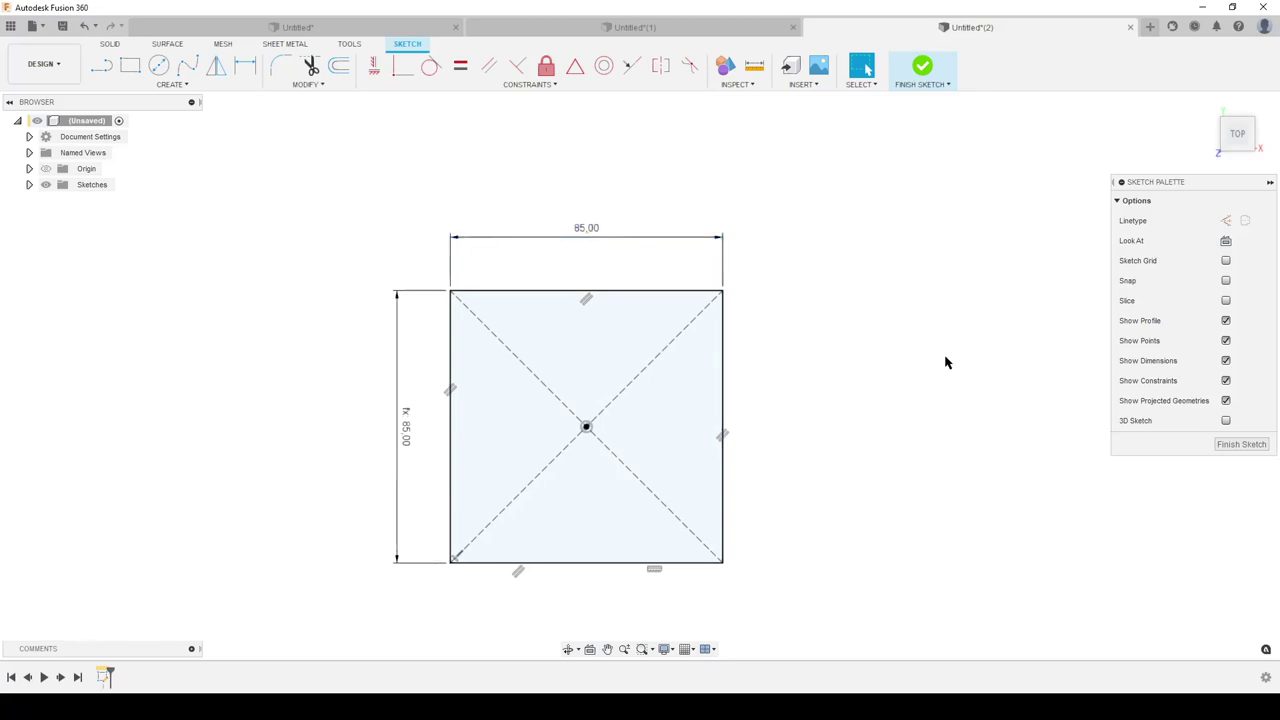
# Offset the square outline 15 mm inward to form an inner square
pyautogui.press('o')
pyautogui.click(690, 291)
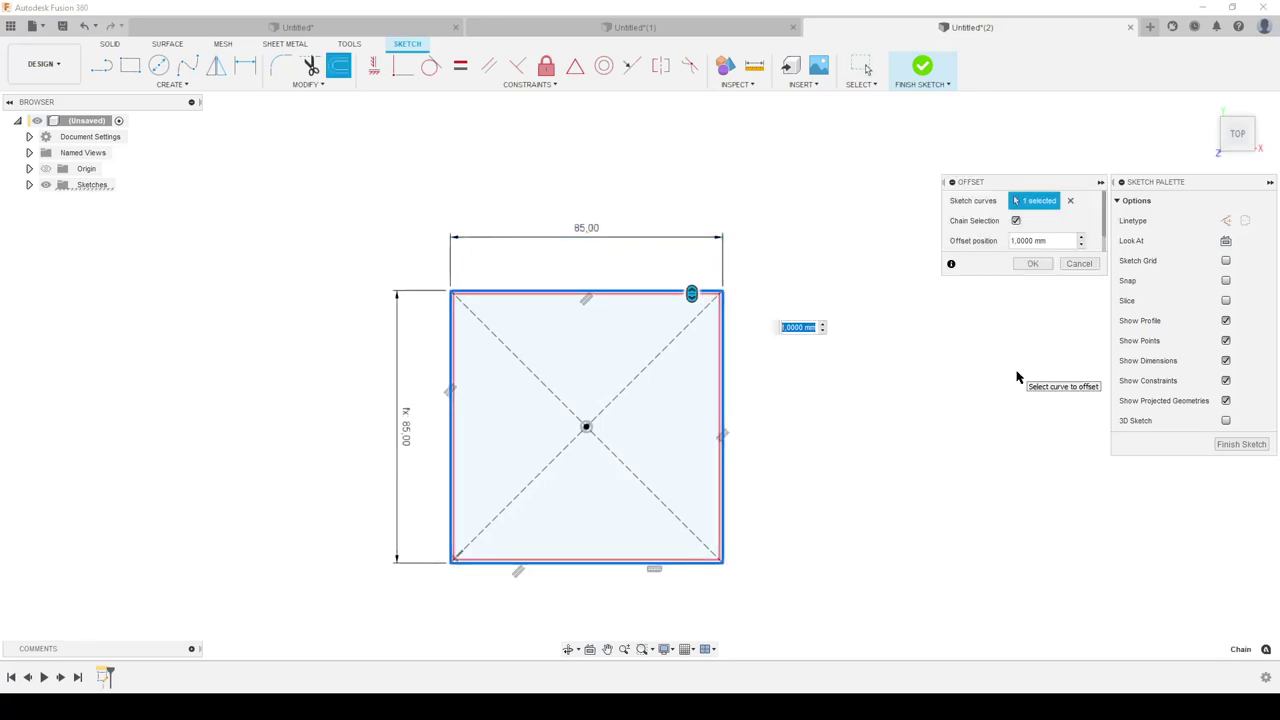
pyautogui.click(1058, 237)
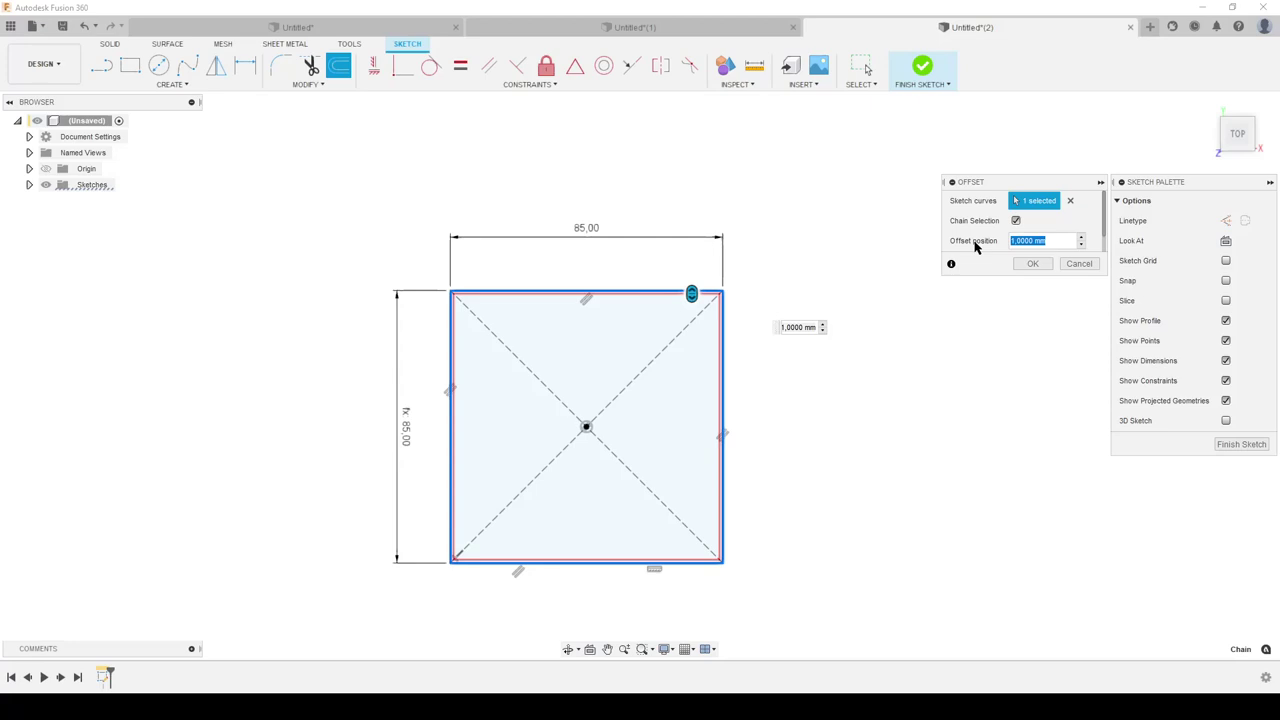
pyautogui.write('width = 15')
pyautogui.click(1048, 267)
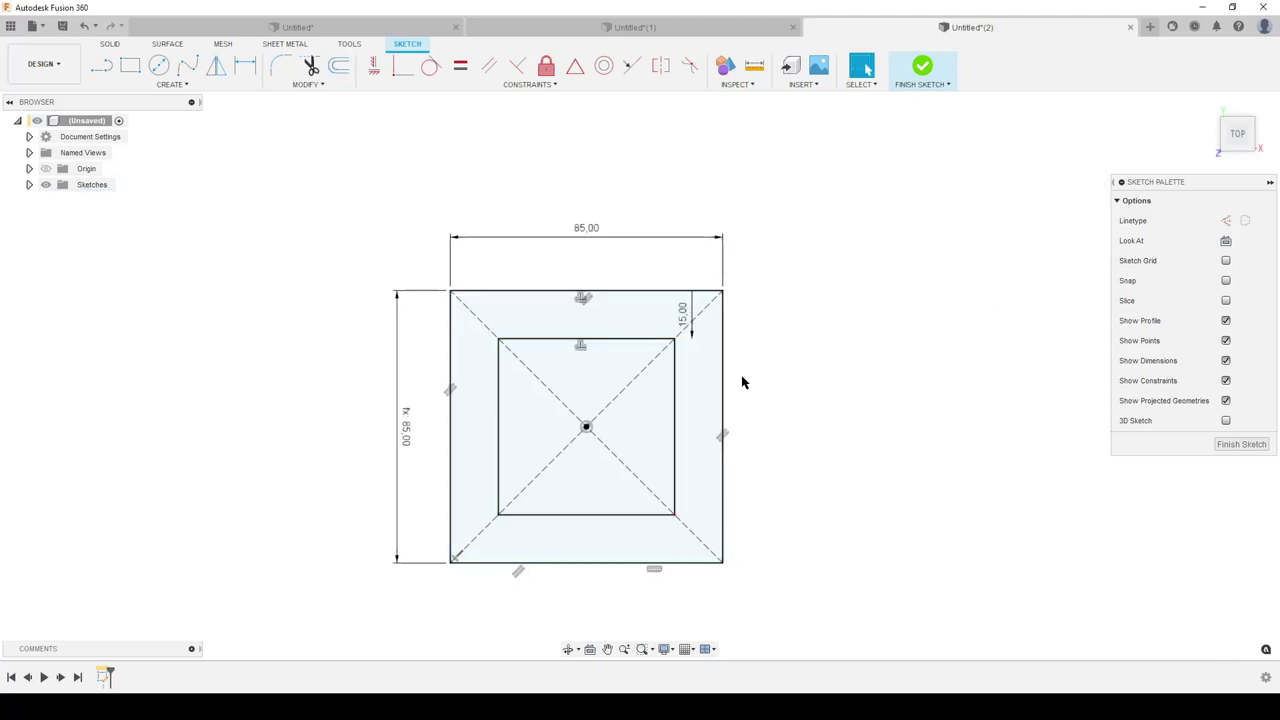
# Draw lines from the inner top-left and bottom-right corners out to the outer square's edges
pyautogui.press('l')
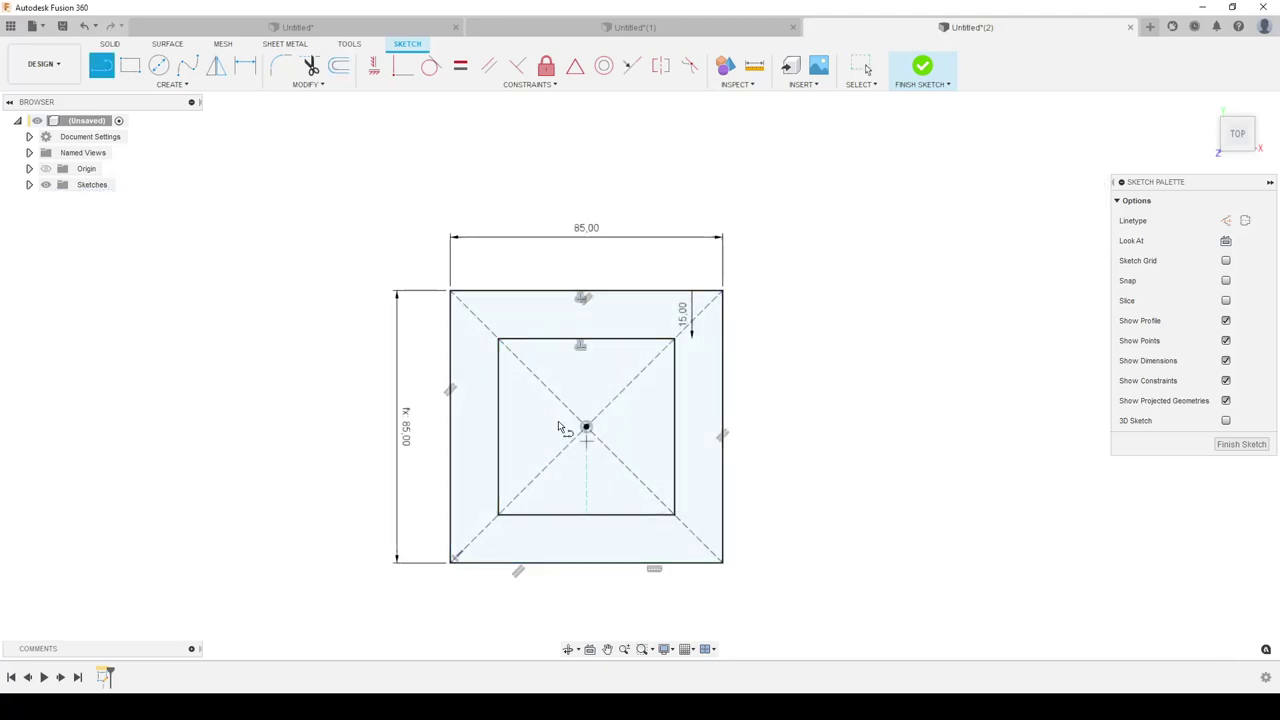
pyautogui.click(499, 340)
pyautogui.click(451, 340)
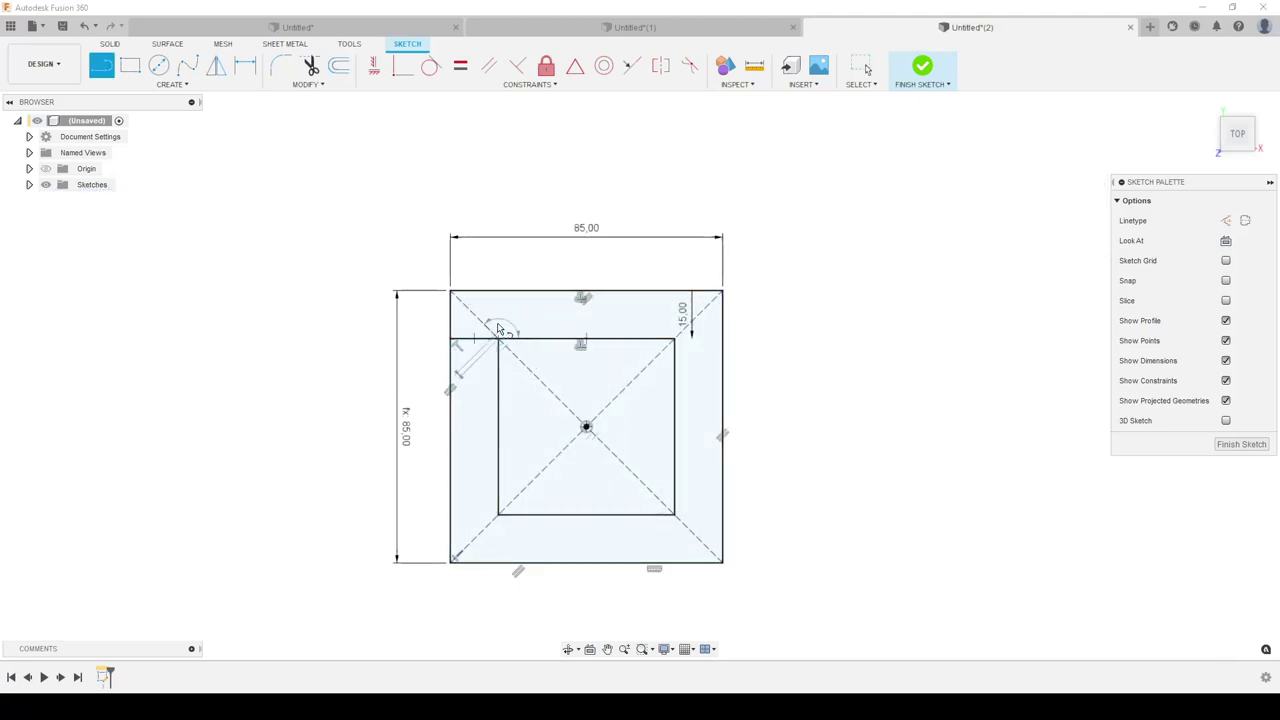
pyautogui.click(499, 340)
pyautogui.doubleClick(499, 290)
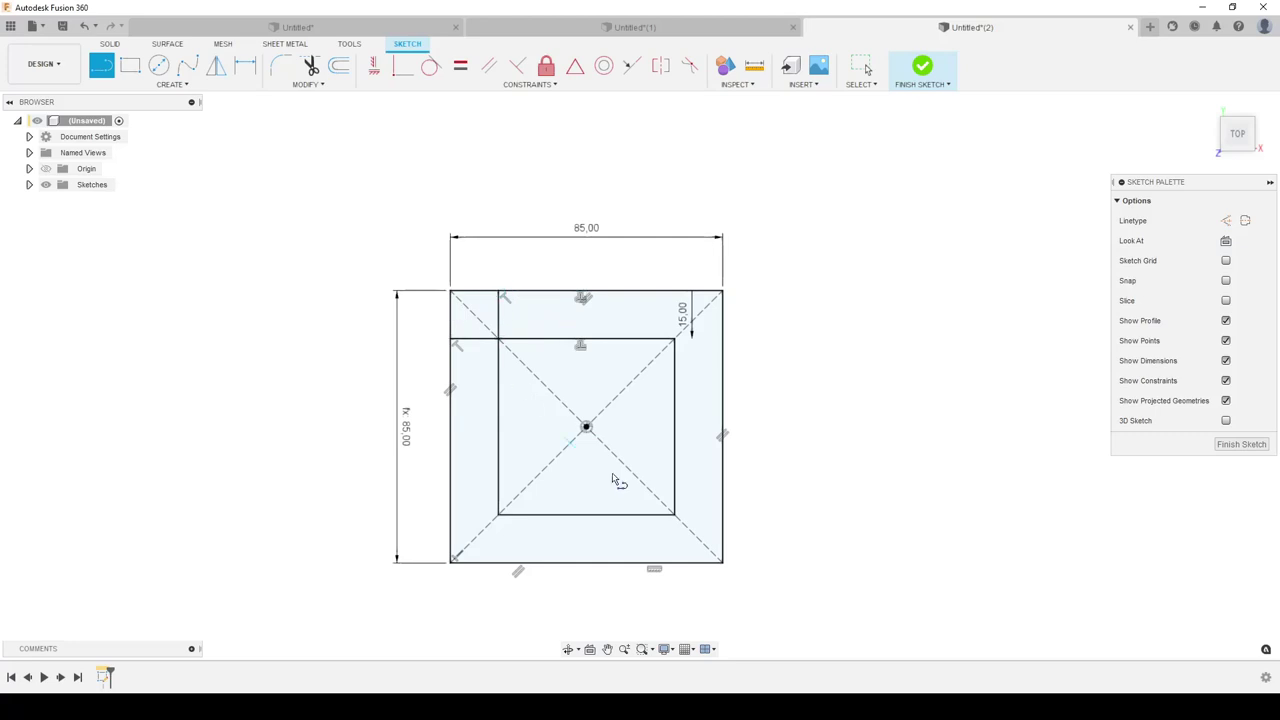
pyautogui.click(675, 515)
pyautogui.doubleClick(675, 562)
pyautogui.click(675, 515)
pyautogui.doubleClick(723, 515)
pyautogui.click(29, 185)
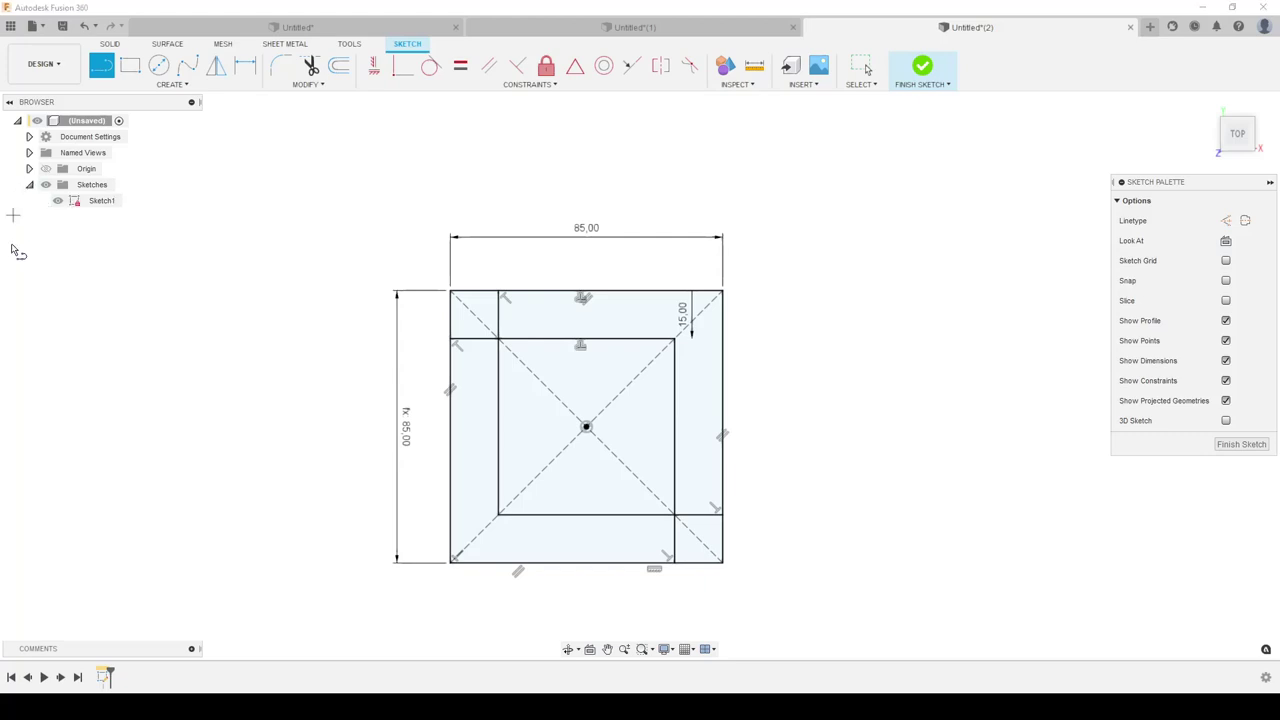
# Finish the sketch and extrude all five profiles by 'side' into a solid cube
pyautogui.click(1243, 444)
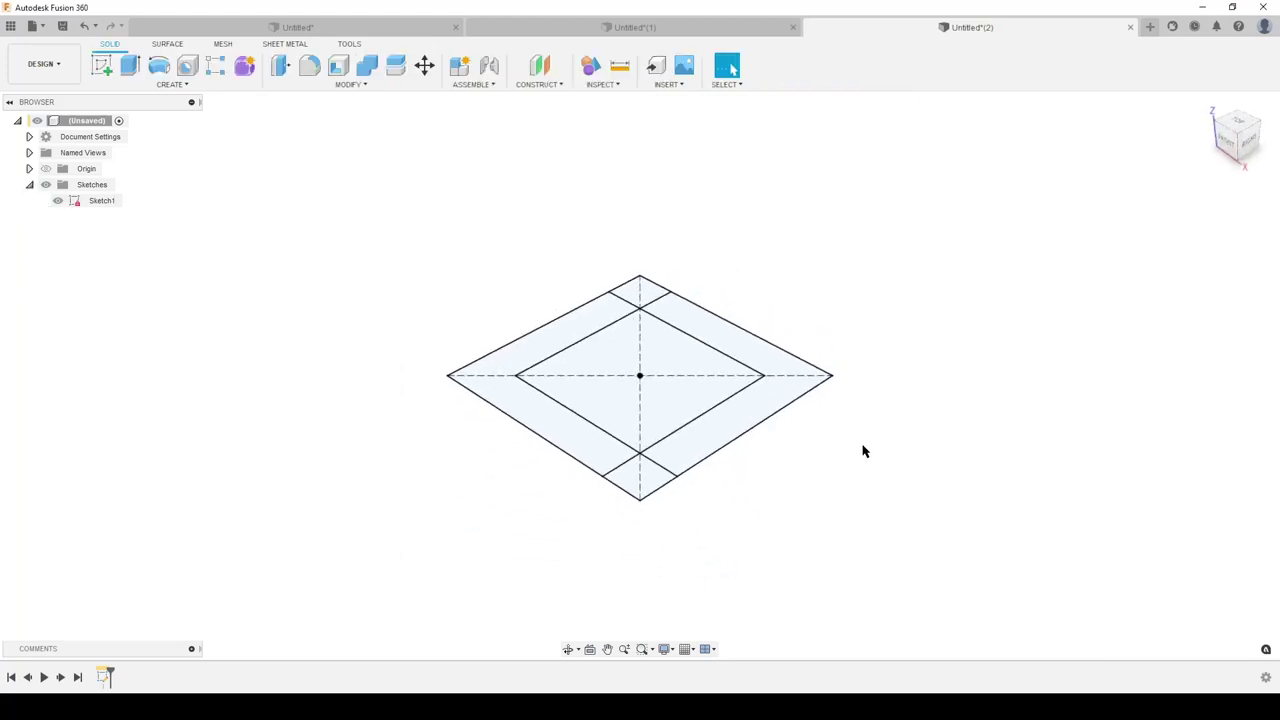
pyautogui.press('e')
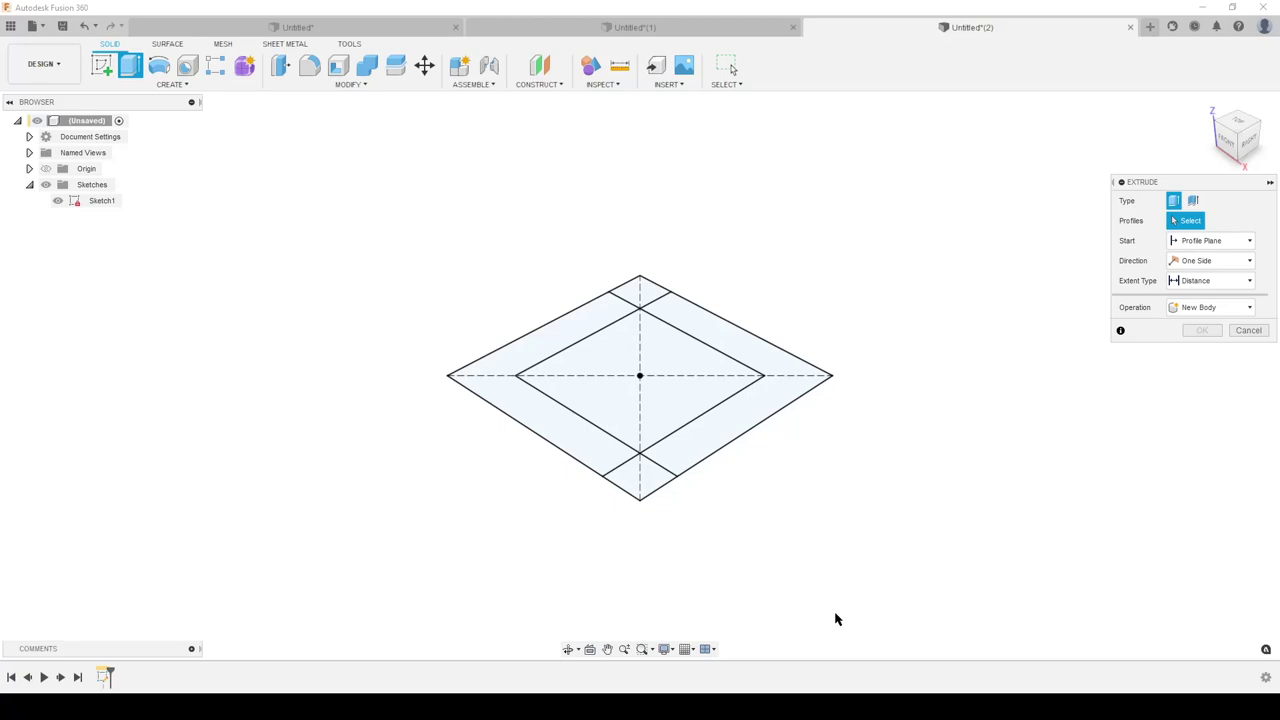
pyautogui.click(780, 391)
pyautogui.click(654, 287)
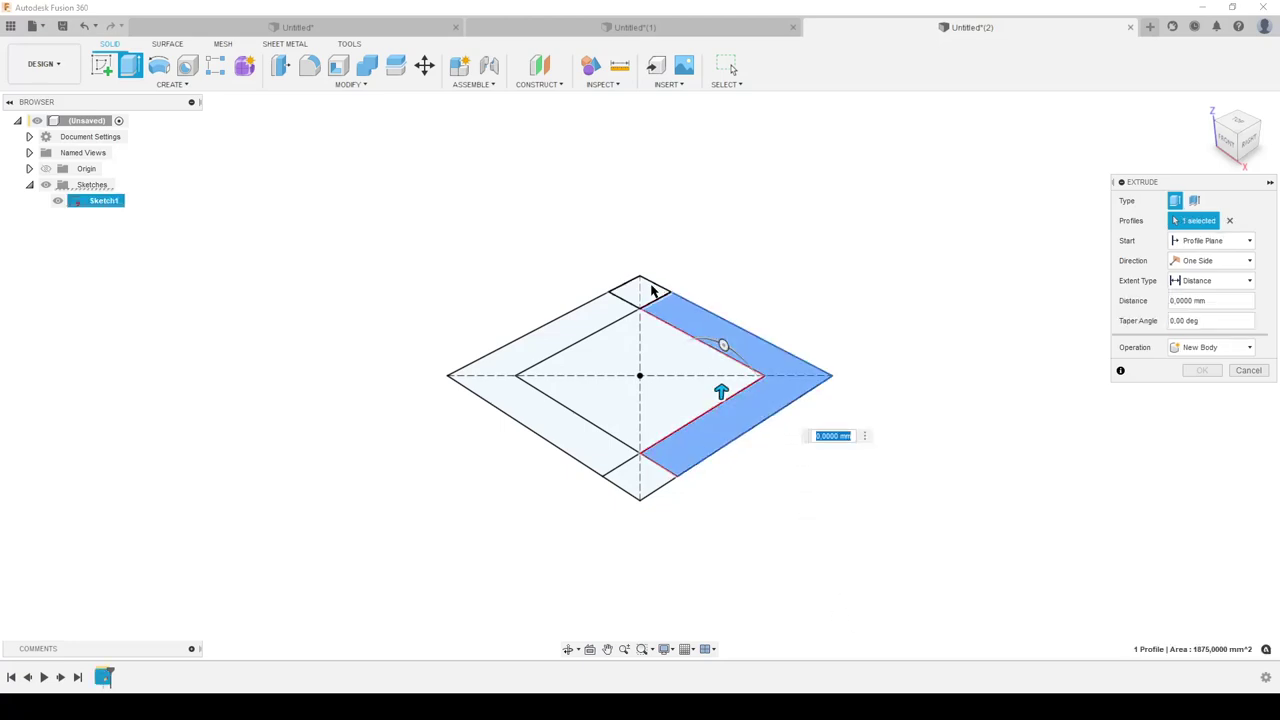
pyautogui.click(676, 347)
pyautogui.click(640, 474)
pyautogui.click(618, 470)
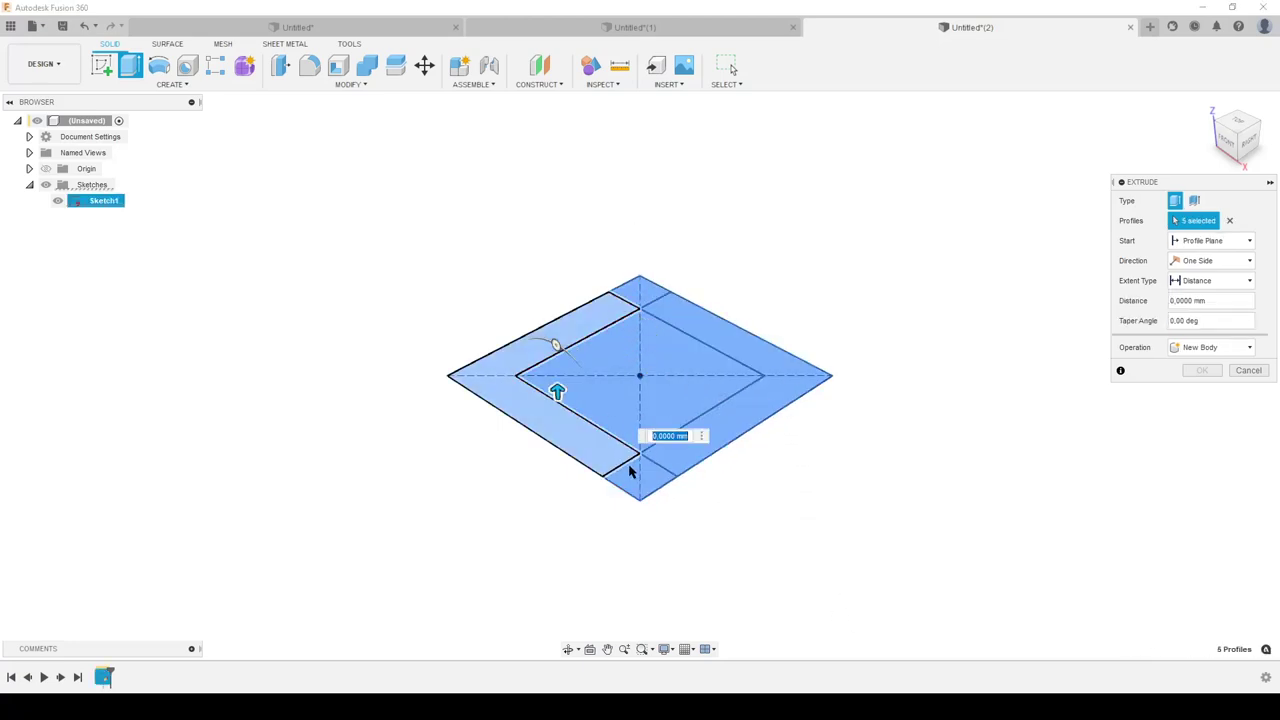
pyautogui.write('s')
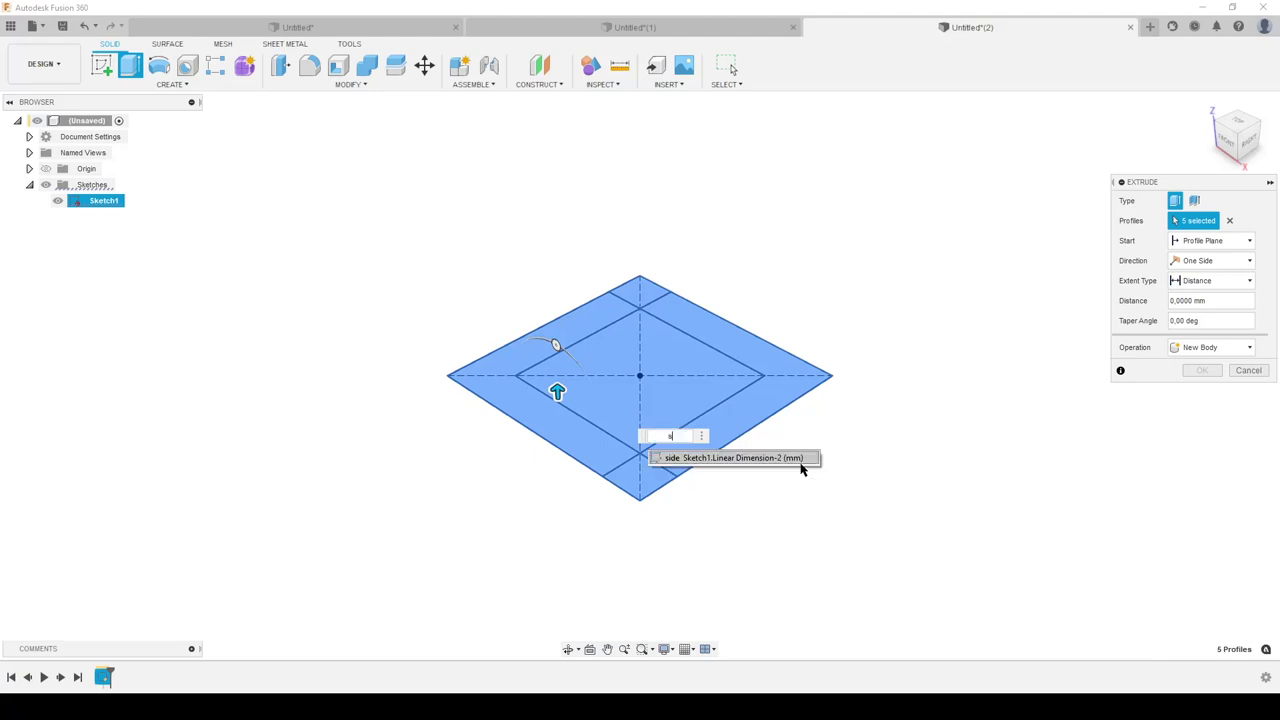
pyautogui.press('Return')
pyautogui.press('Return')
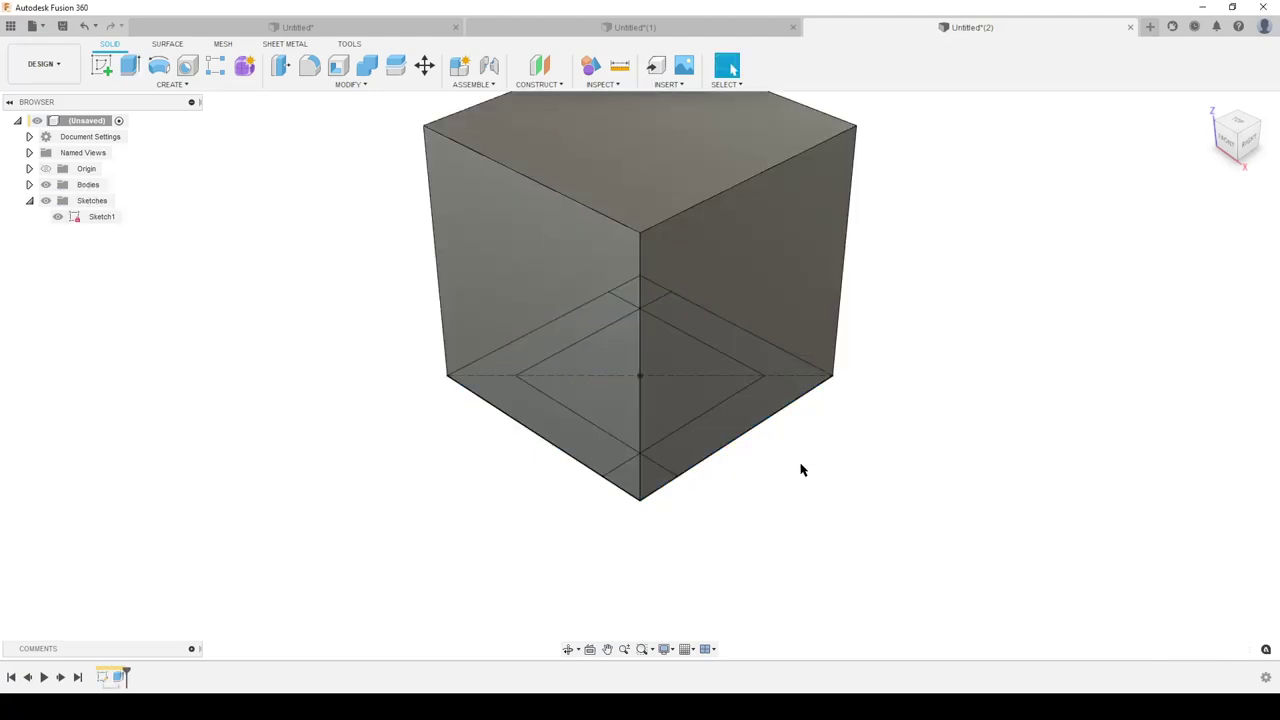
pyautogui.press('e')
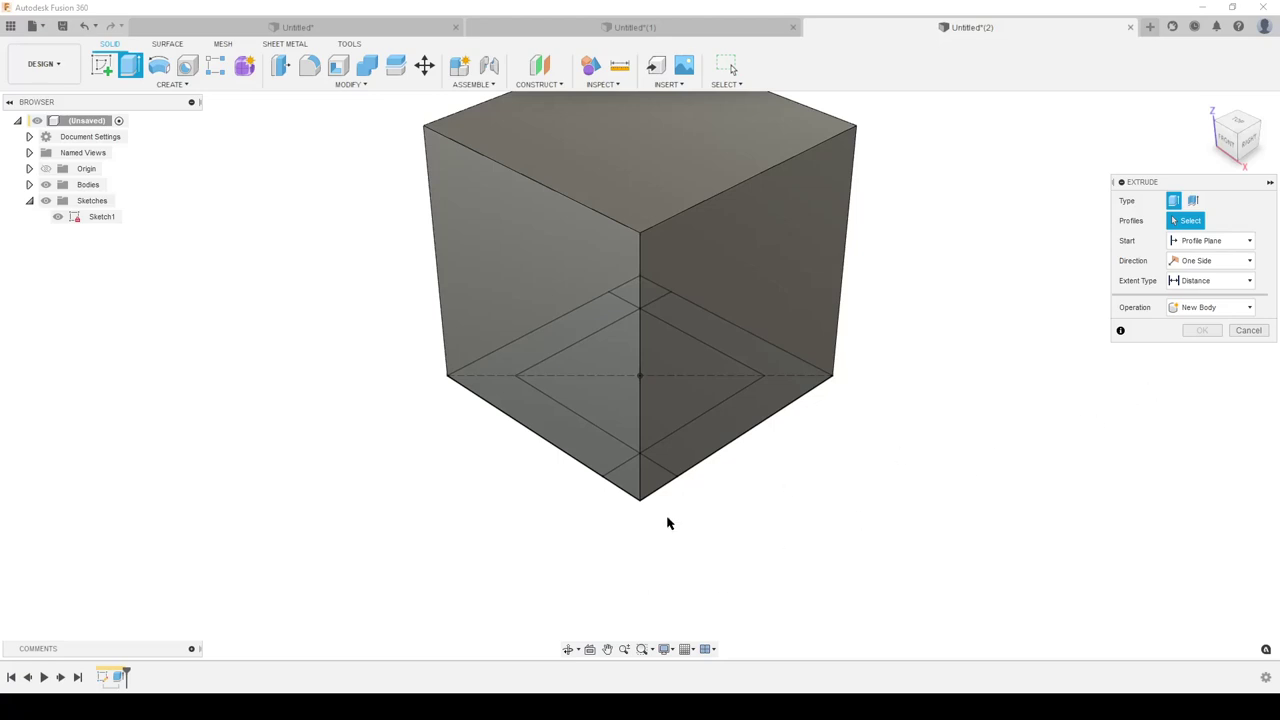
# Select the outer ring and a second sketch profile beneath the cube for a new extrusion
pyautogui.scroll(-2, 649, 577)
pyautogui.moveTo(649, 577)
pyautogui.keyDown('shift'); pyautogui.mouseDown(button='middle')
pyautogui.moveTo(672, 581)
pyautogui.moveTo(697, 511)
pyautogui.mouseUp(button='middle'); pyautogui.keyUp('shift')
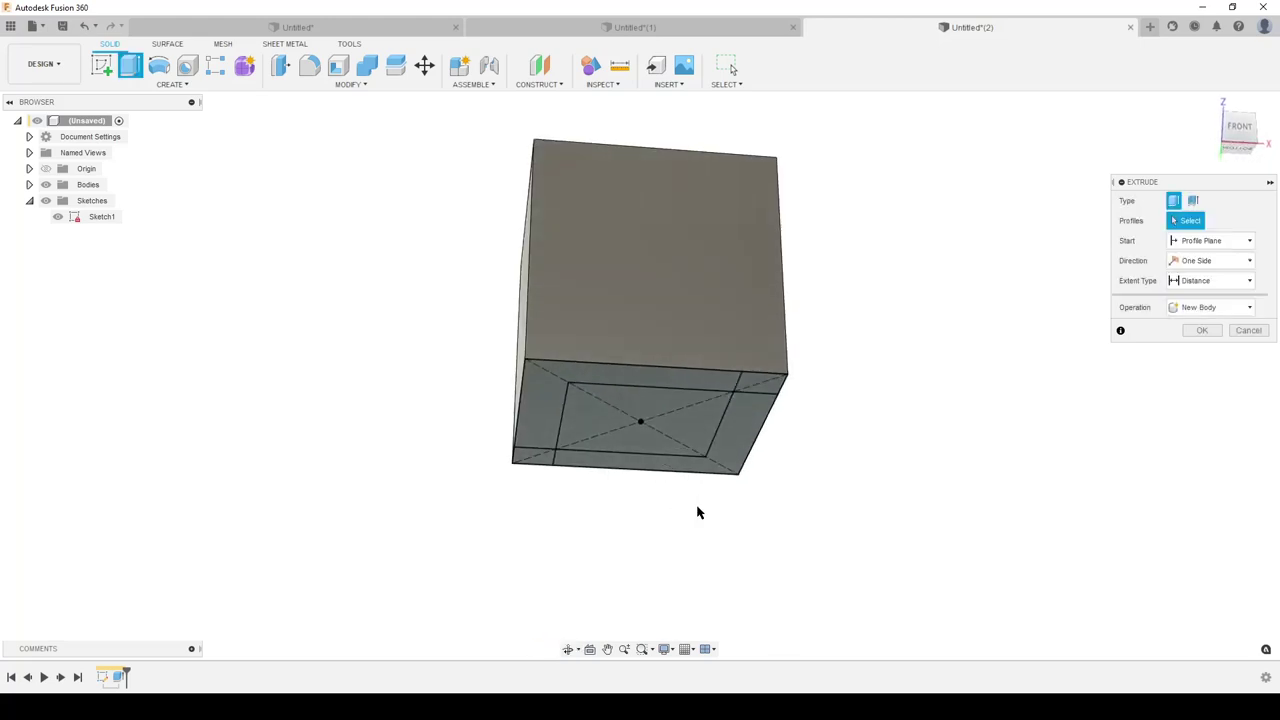
pyautogui.click(714, 419)
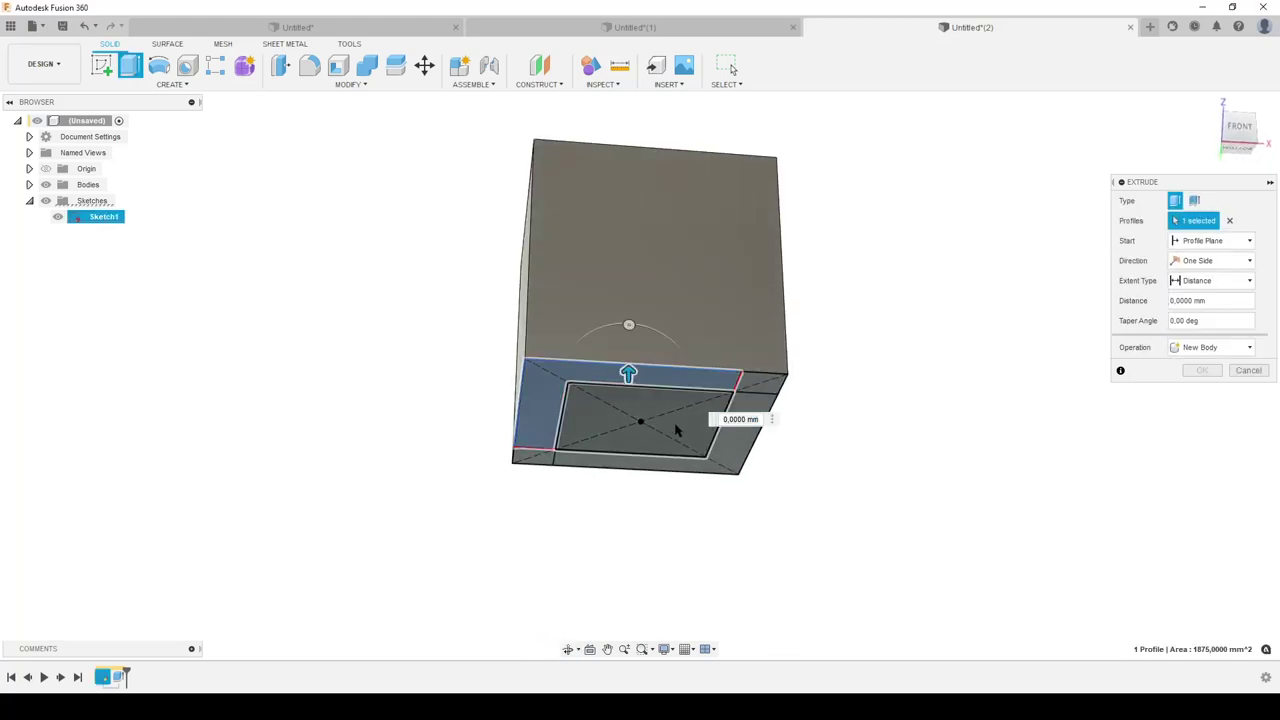
pyautogui.click(674, 429)
pyautogui.moveTo(634, 537)
pyautogui.keyDown('shift'); pyautogui.mouseDown(button='middle')
pyautogui.moveTo(644, 587)
pyautogui.moveTo(652, 570)
pyautogui.mouseUp(button='middle'); pyautogui.keyUp('shift')
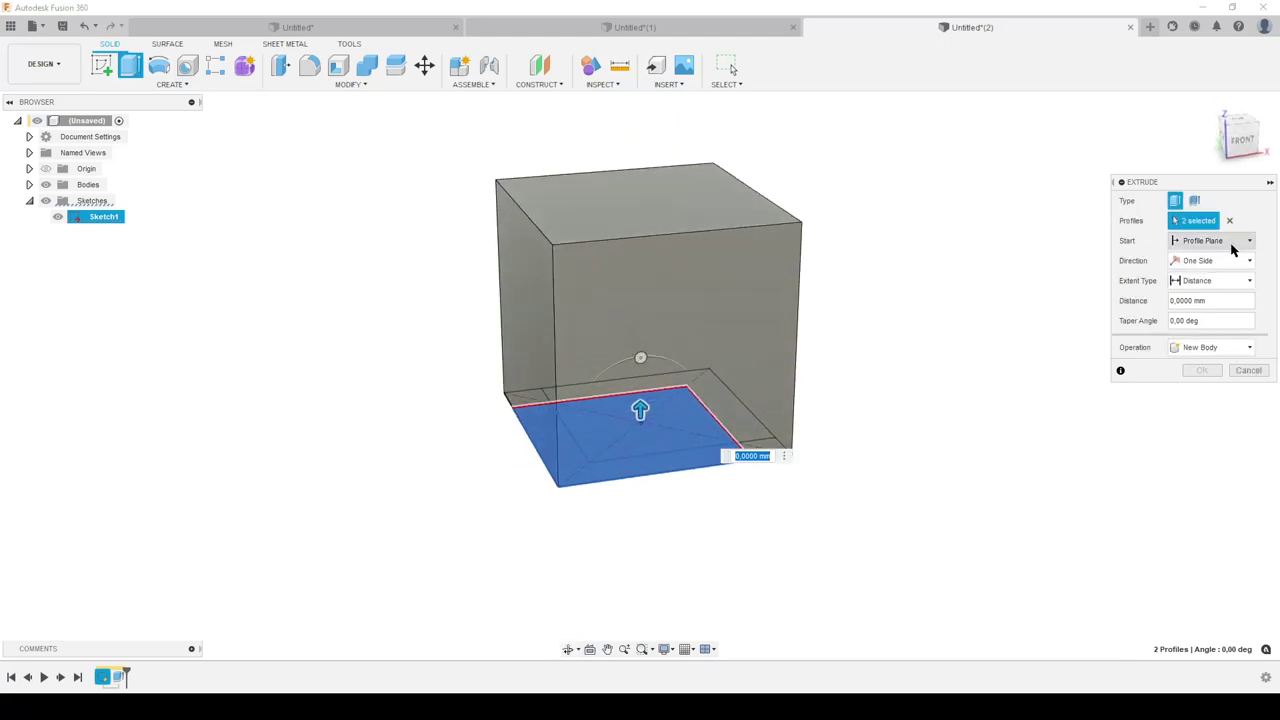
# Start the extrusion at an offset of 'width' and extend it through All as a cut
pyautogui.click(1224, 241)
pyautogui.click(1212, 272)
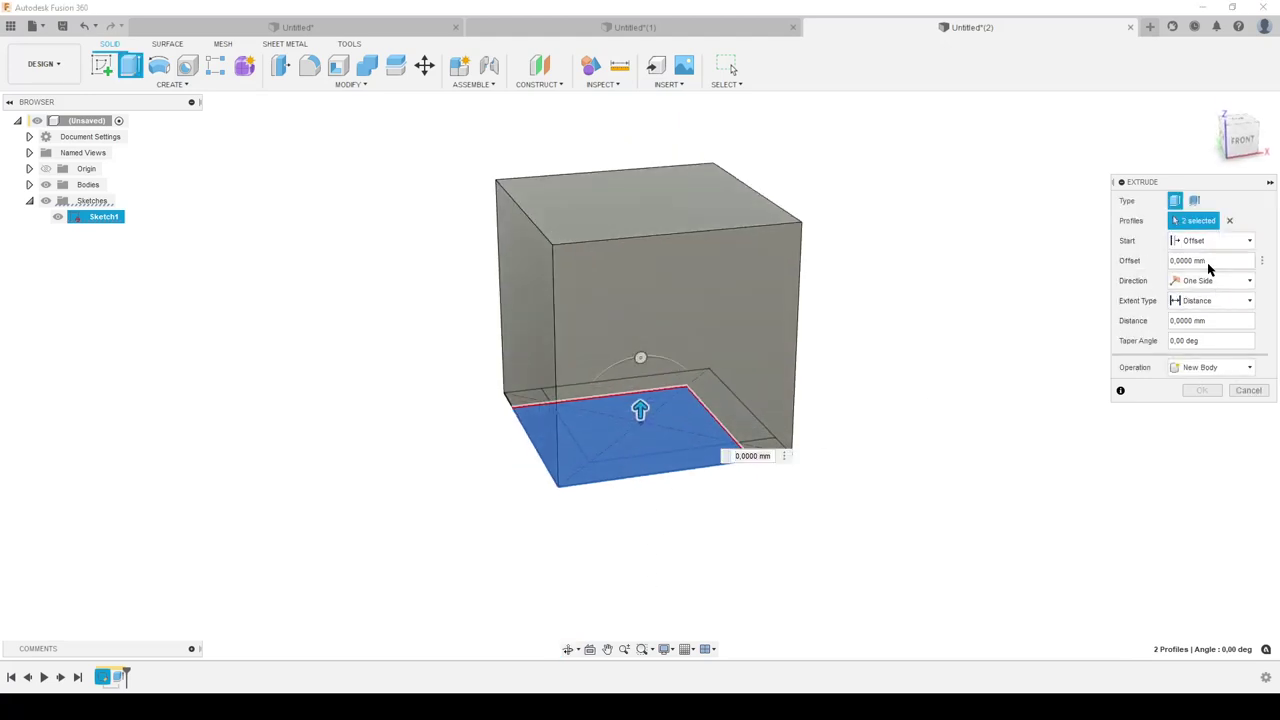
pyautogui.click(1218, 262)
pyautogui.write('width')
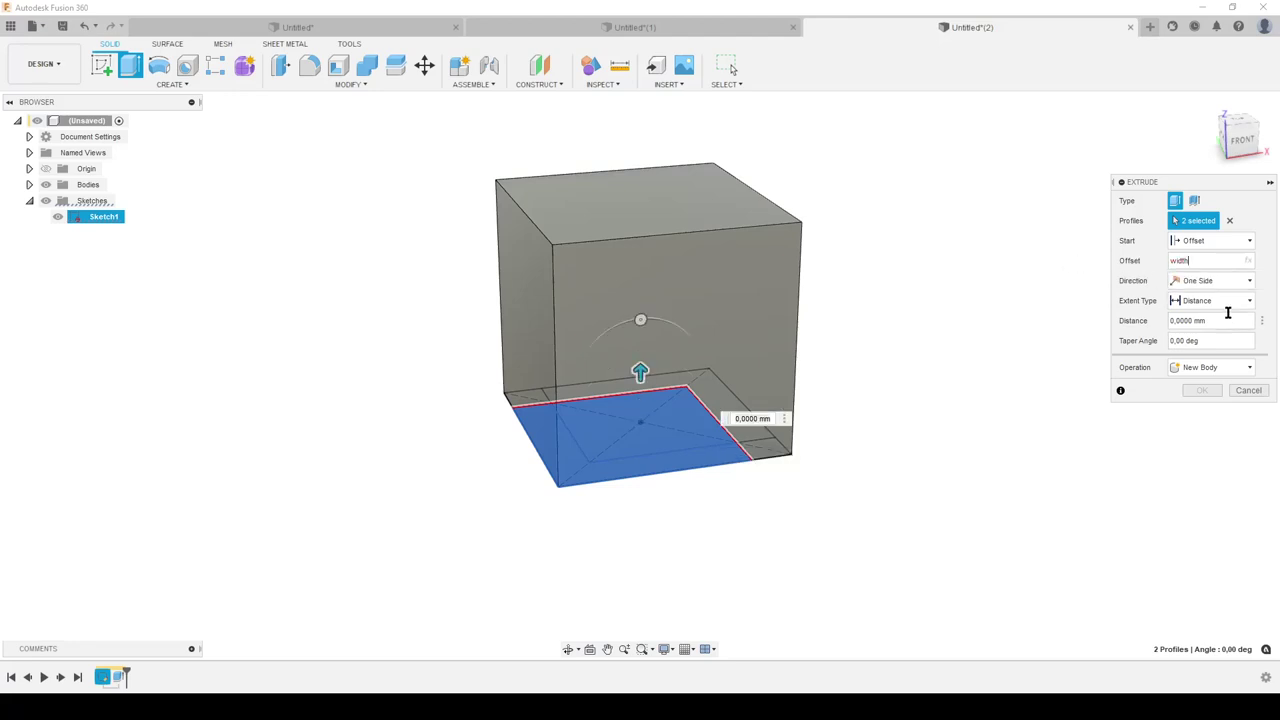
pyautogui.click(1225, 301)
pyautogui.click(1185, 337)
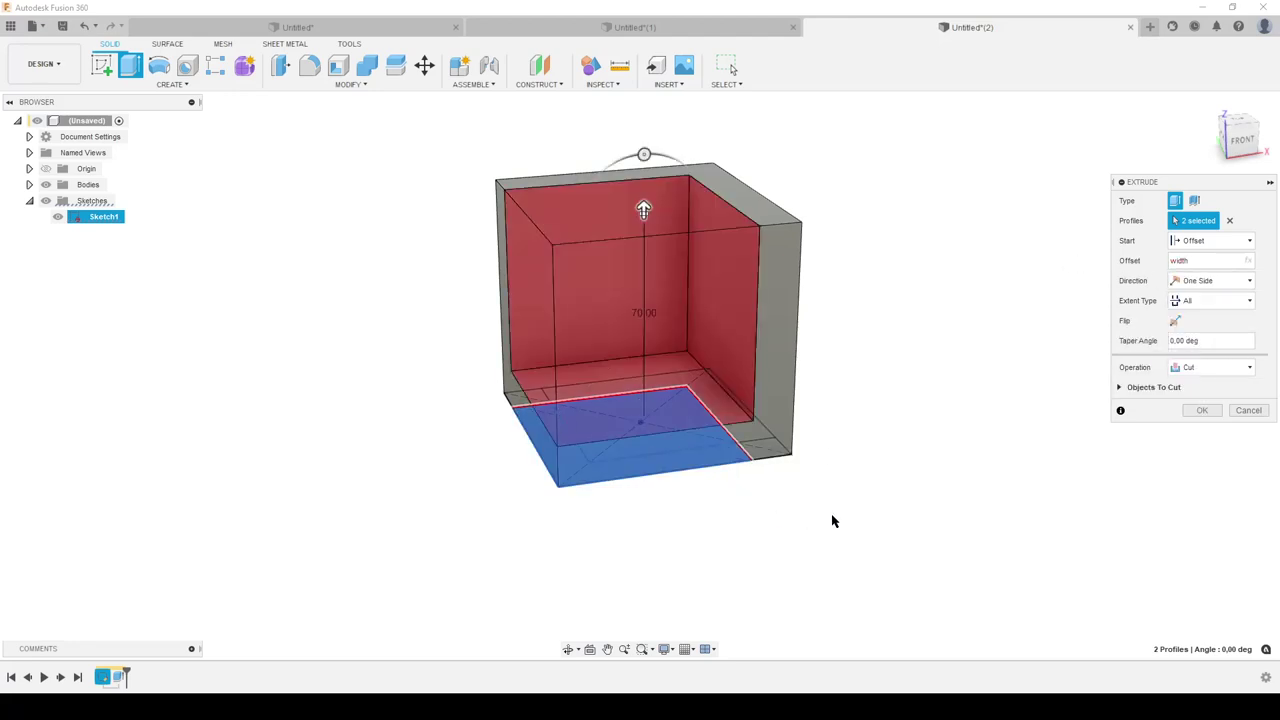
pyautogui.keyDown('shift'); pyautogui.moveTo(833, 521); pyautogui.dragTo(1022, 506, button='middle'); pyautogui.keyUp('shift')
# Confirm the first cut and select the bottom profile for another extrusion
pyautogui.click(1202, 411)
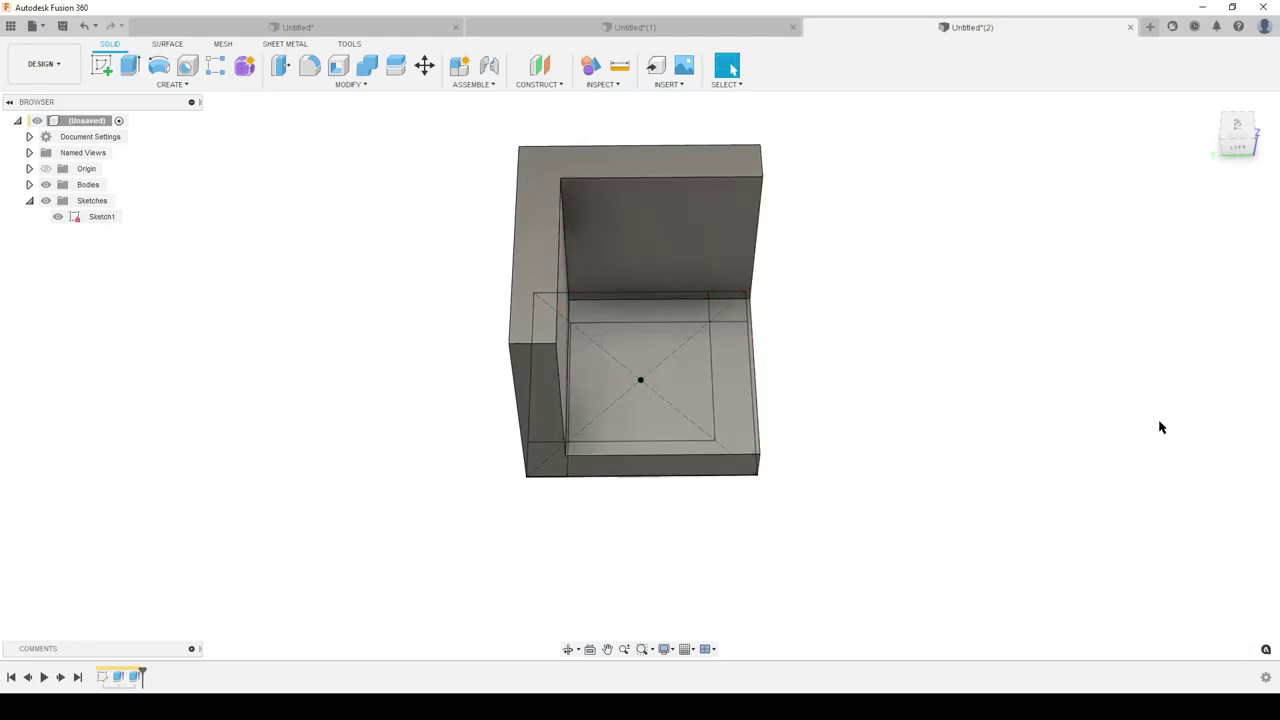
pyautogui.press('e')
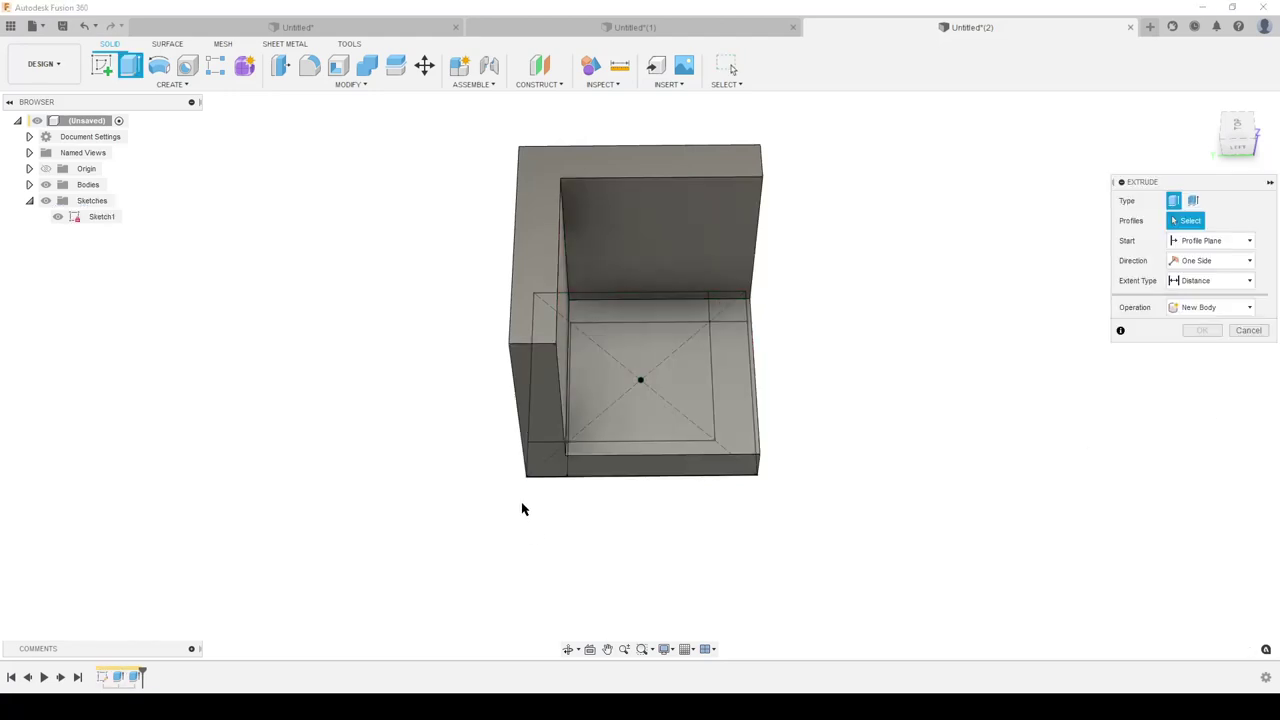
pyautogui.keyDown('shift'); pyautogui.moveTo(522, 509); pyautogui.dragTo(675, 420, button='middle'); pyautogui.keyUp('shift')
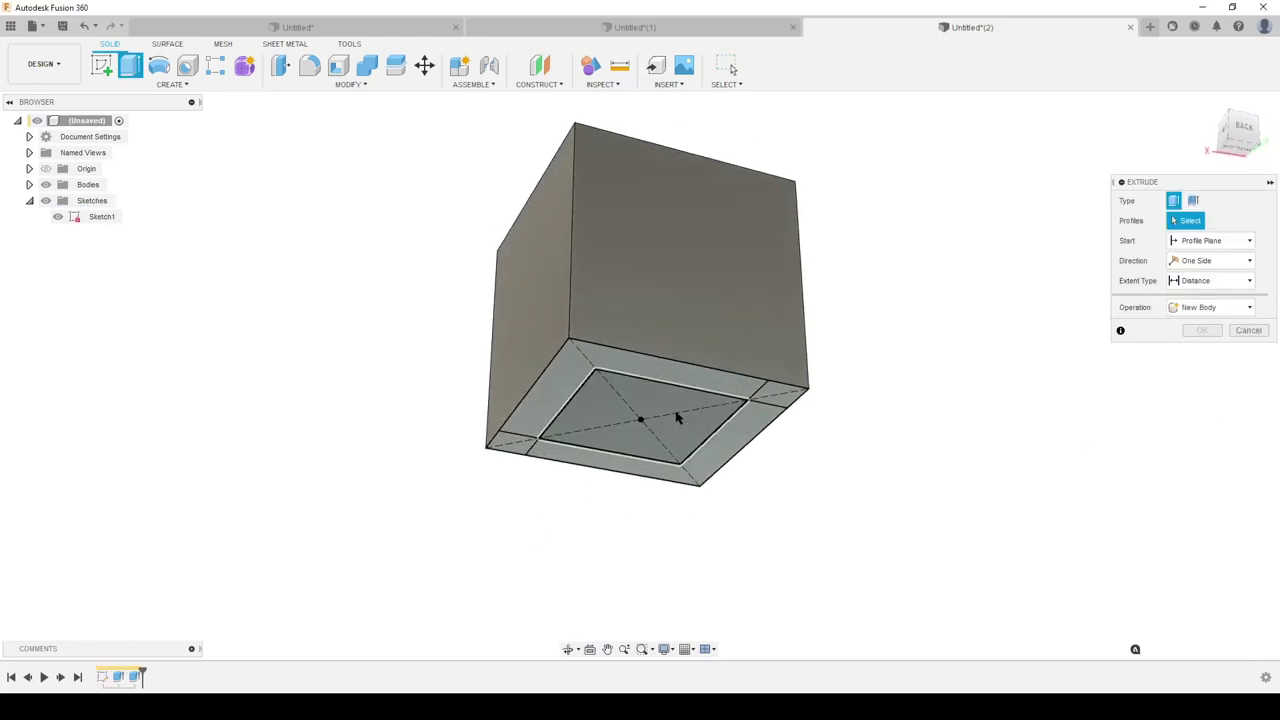
pyautogui.click(677, 418)
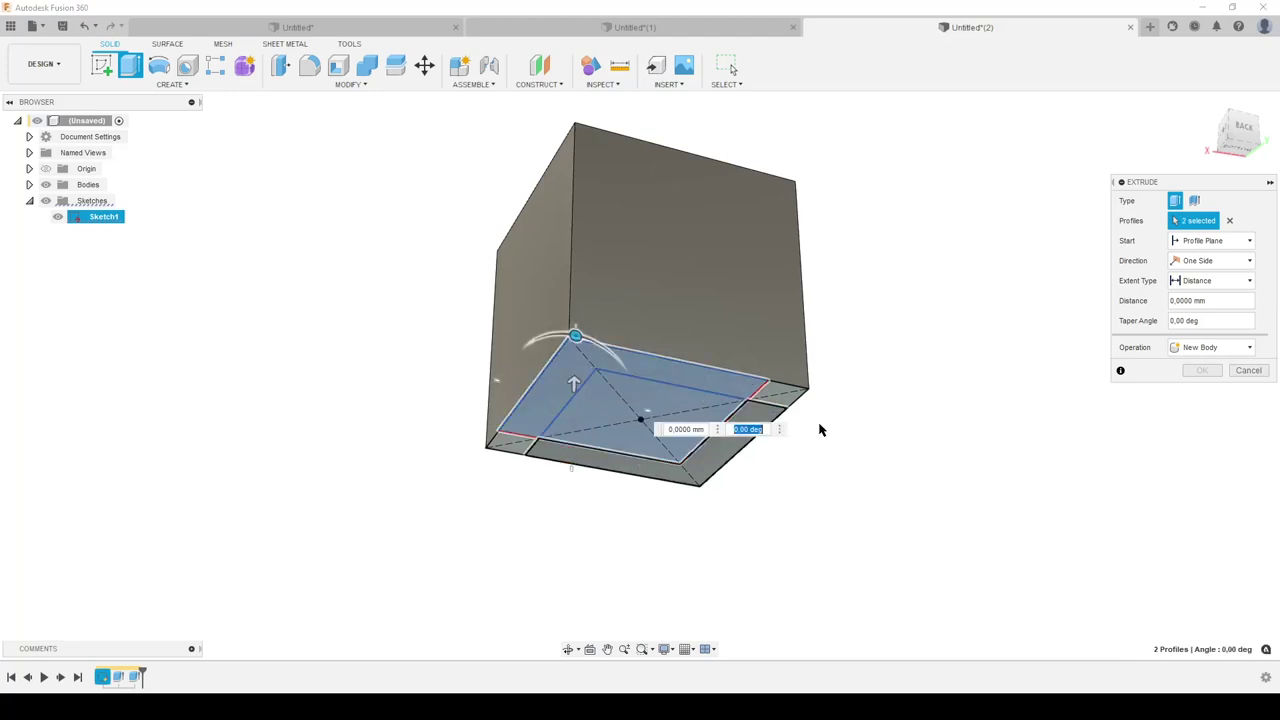
pyautogui.keyDown('shift'); pyautogui.moveTo(954, 460); pyautogui.dragTo(1023, 354, button='middle'); pyautogui.keyUp('shift')
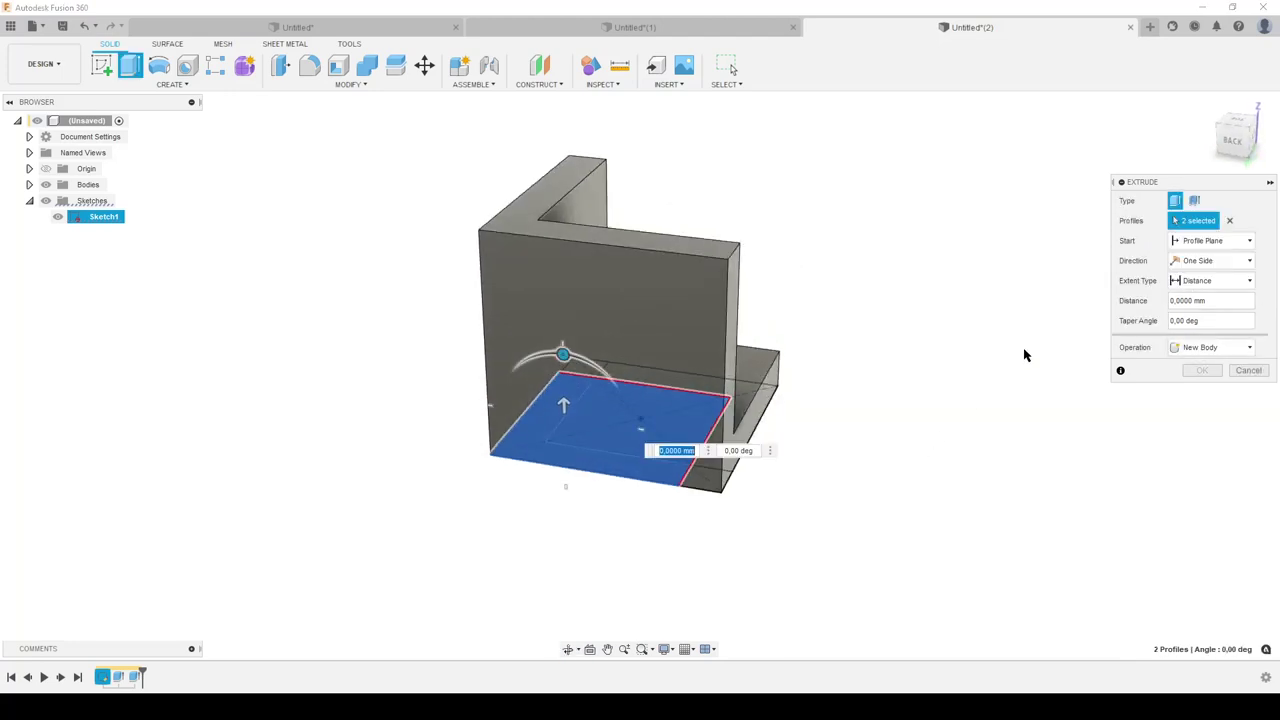
# Cut up to the model's top face with an offset of -width
pyautogui.click(1220, 281)
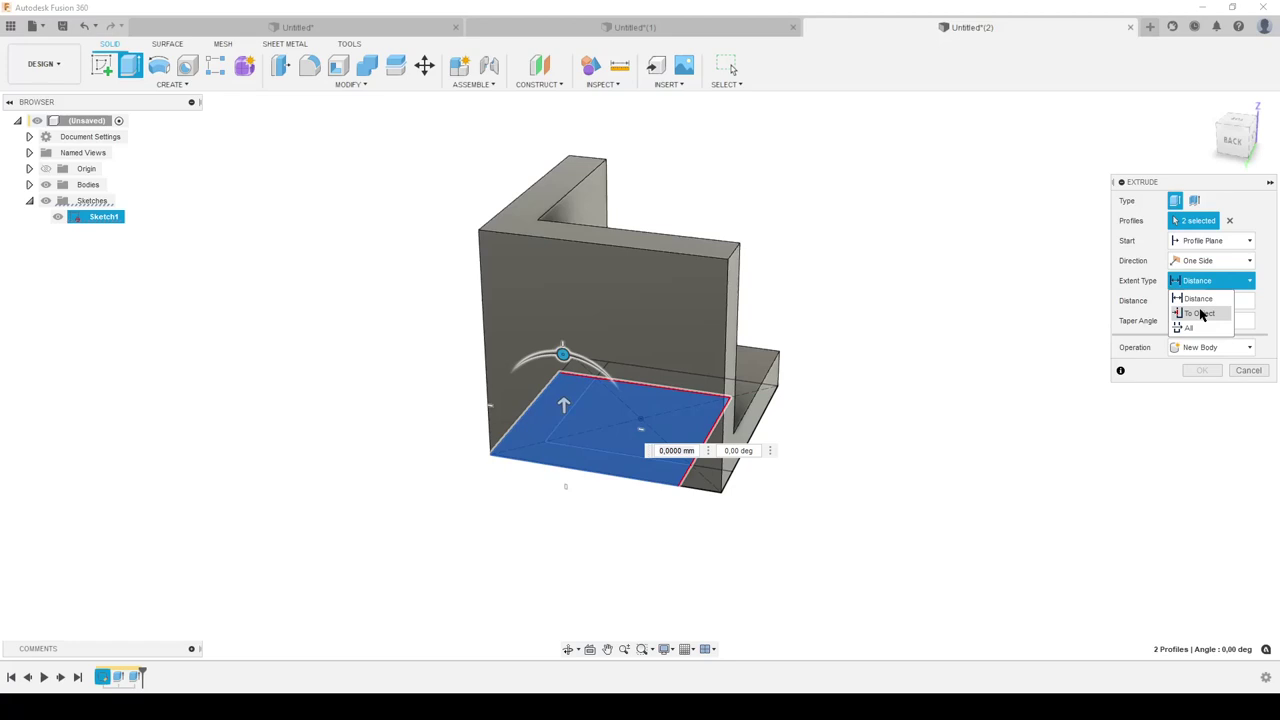
pyautogui.click(1199, 313)
pyautogui.click(478, 234)
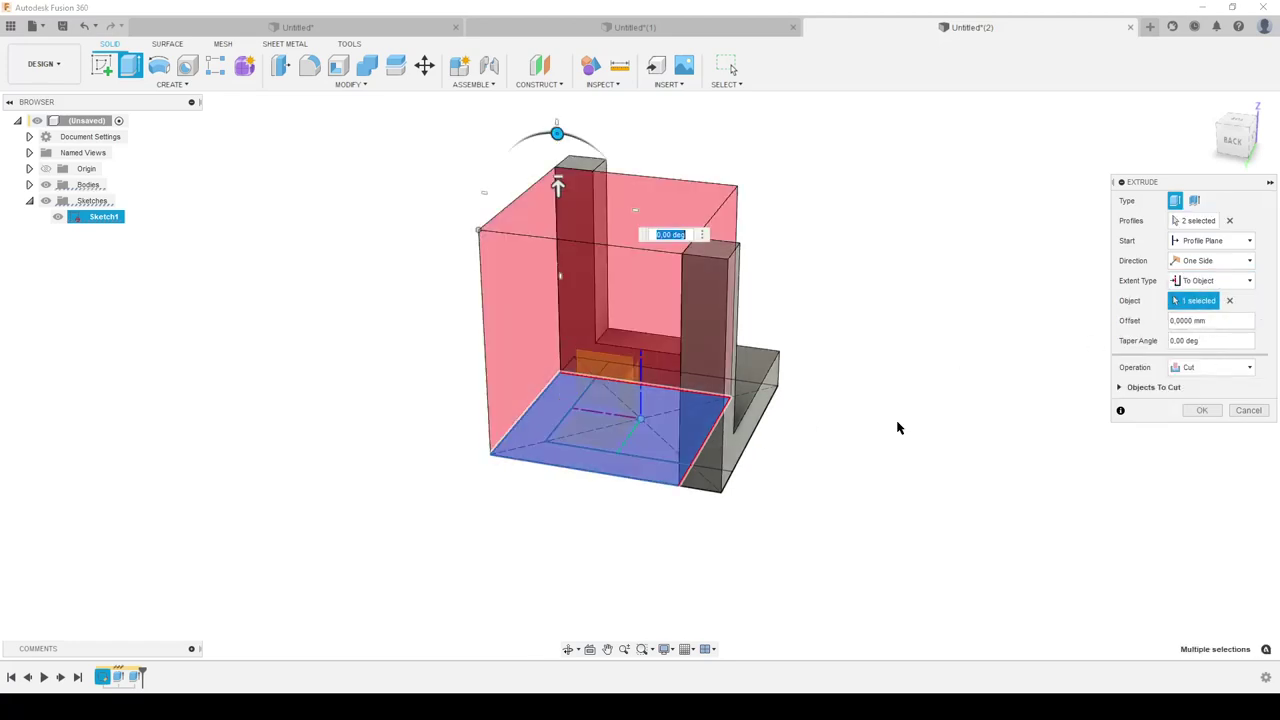
pyautogui.click(1118, 320)
pyautogui.write('-width')
pyautogui.press('Return')
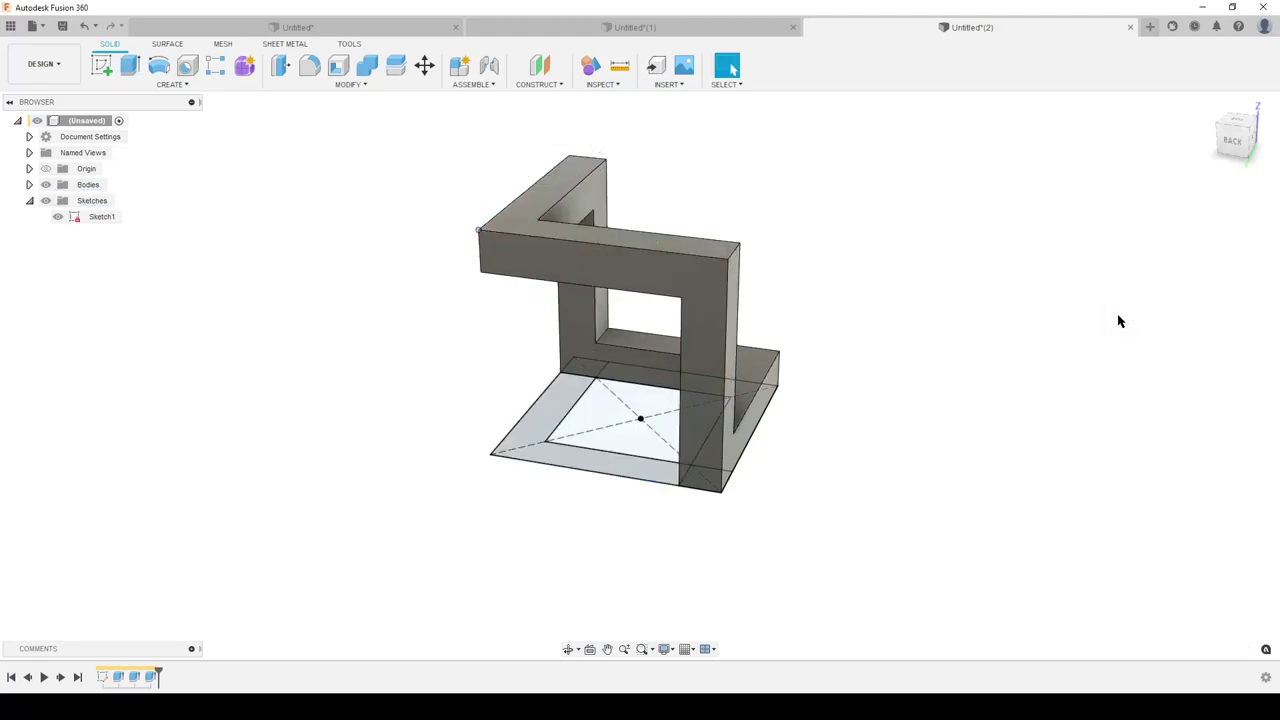
pyautogui.keyDown('shift'); pyautogui.moveTo(996, 409); pyautogui.dragTo(781, 451, button='middle'); pyautogui.keyUp('shift')
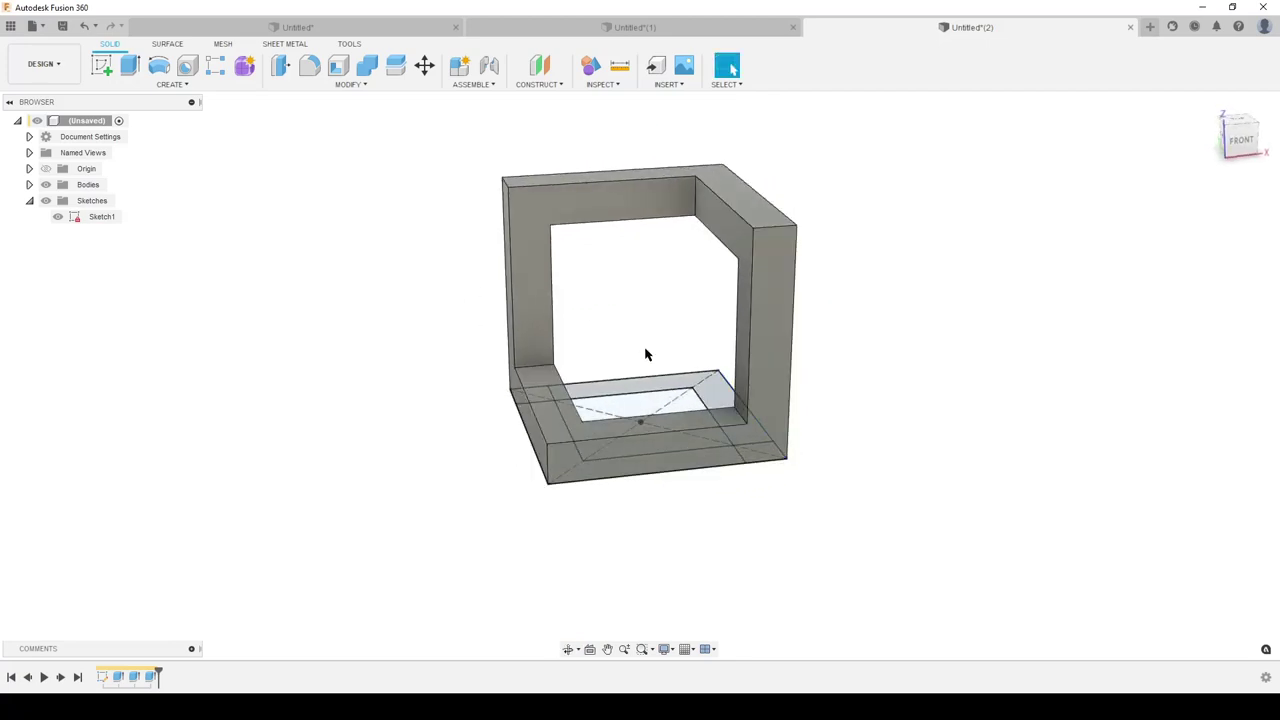
# Check Body1's physical properties, then dismiss them
pyautogui.click(29, 185)
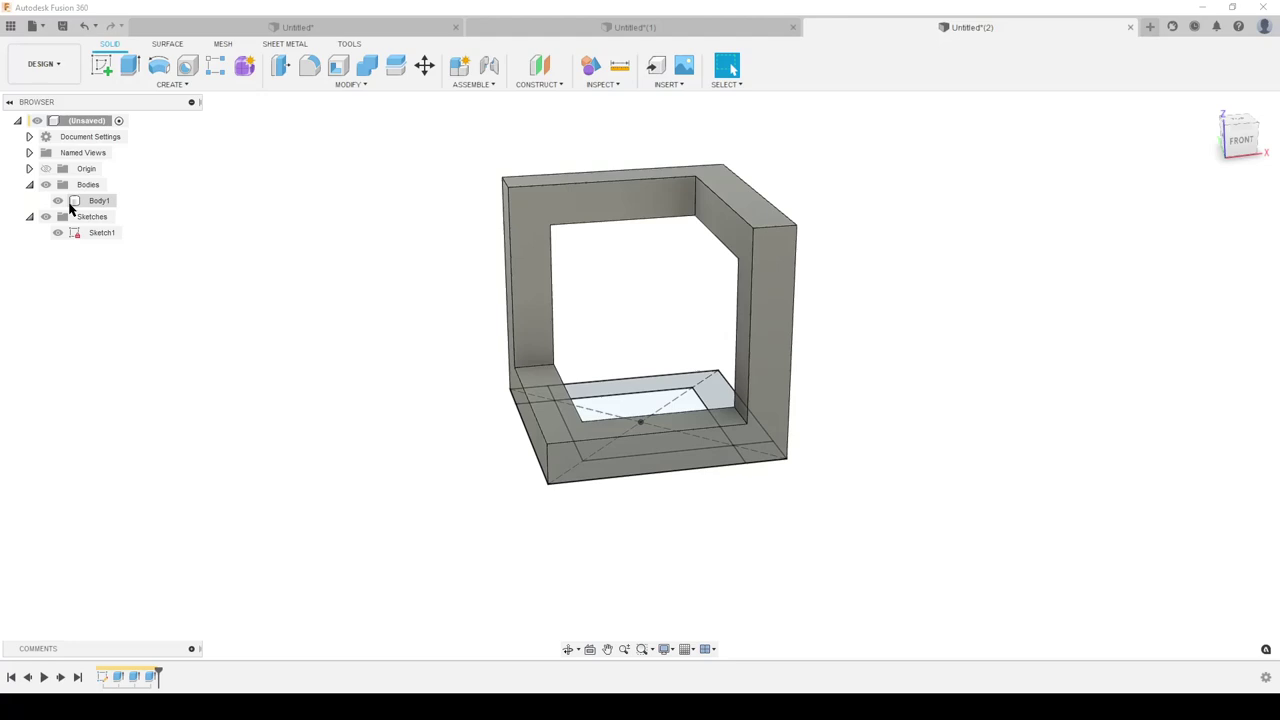
pyautogui.rightClick(88, 203)
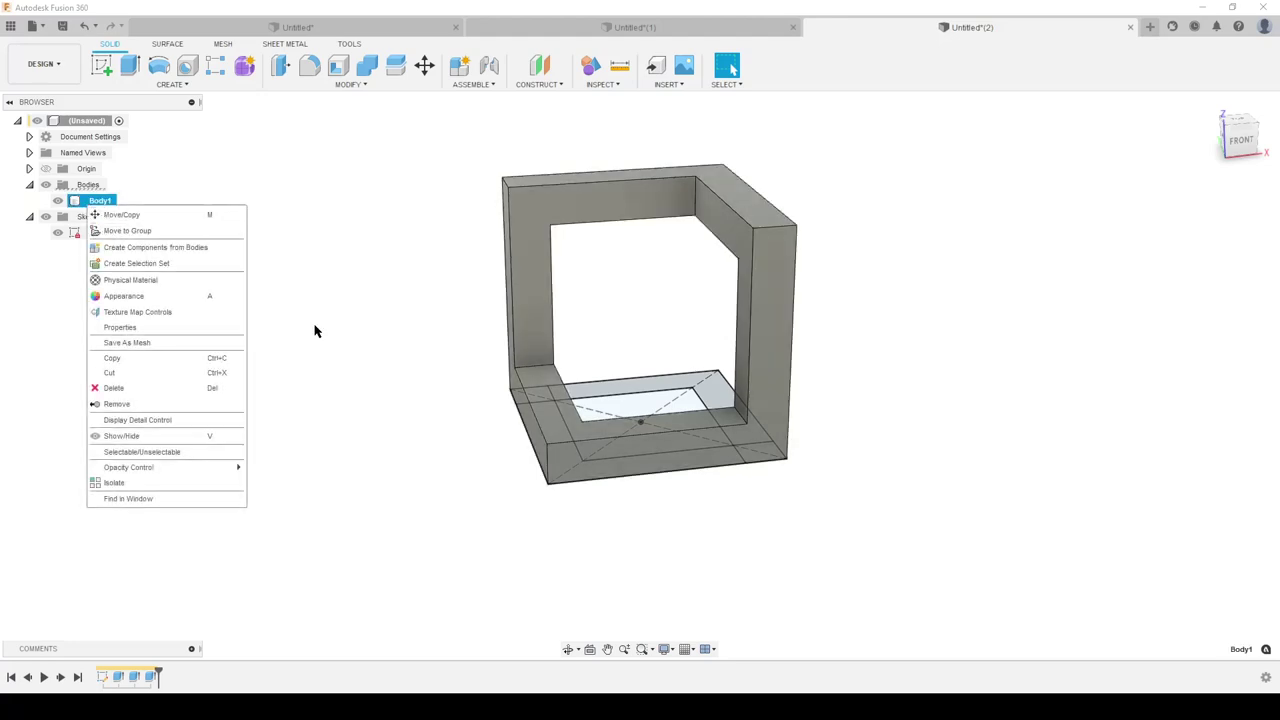
pyautogui.click(120, 327)
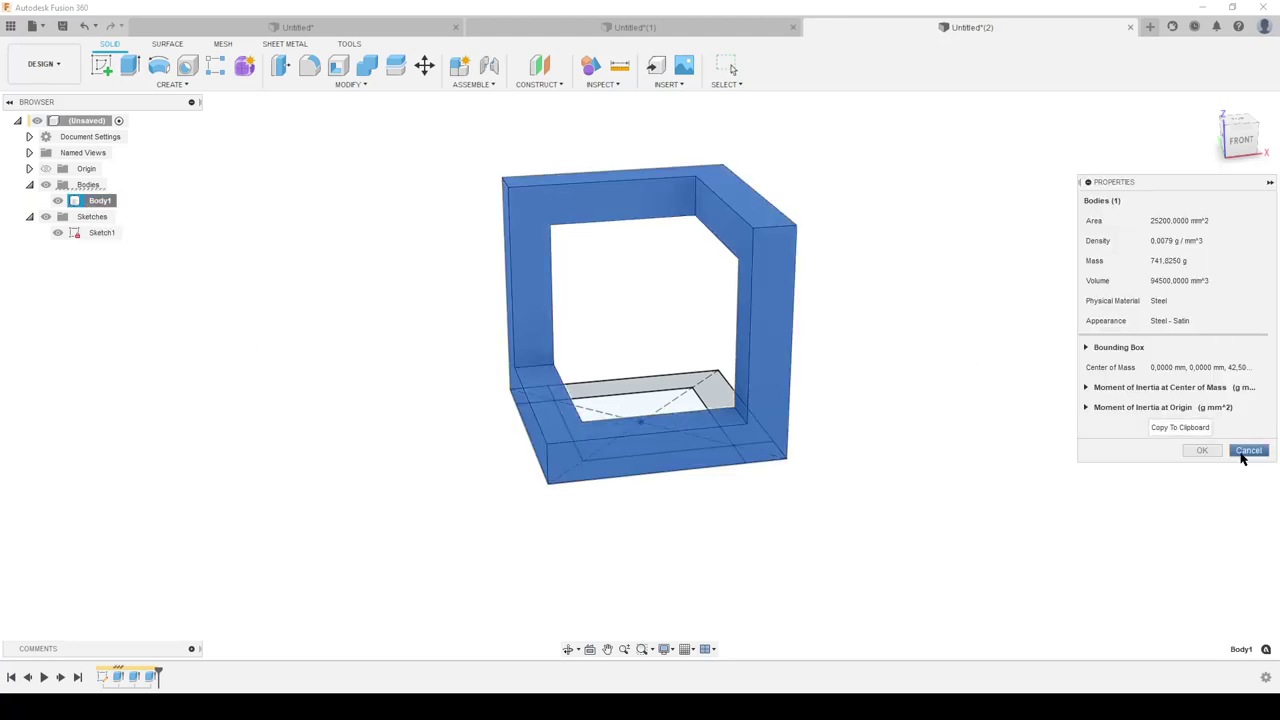
pyautogui.click(1248, 450)
pyautogui.click(242, 361)
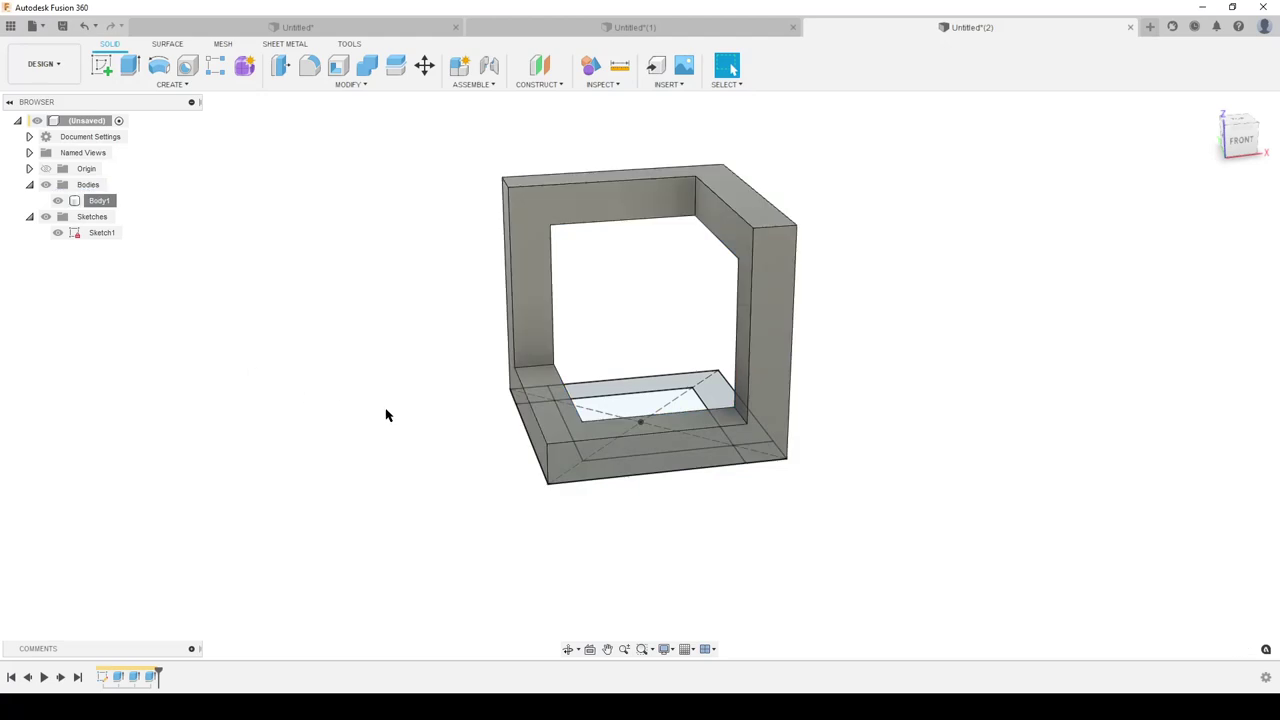
pyautogui.keyDown('shift'); pyautogui.moveTo(388, 415); pyautogui.dragTo(315, 442, button='middle'); pyautogui.keyUp('shift')
# Show Sketch1's dimensions and change the side from 85 to 100 and the wall thickness from 15 to 20
pyautogui.rightClick(95, 232)
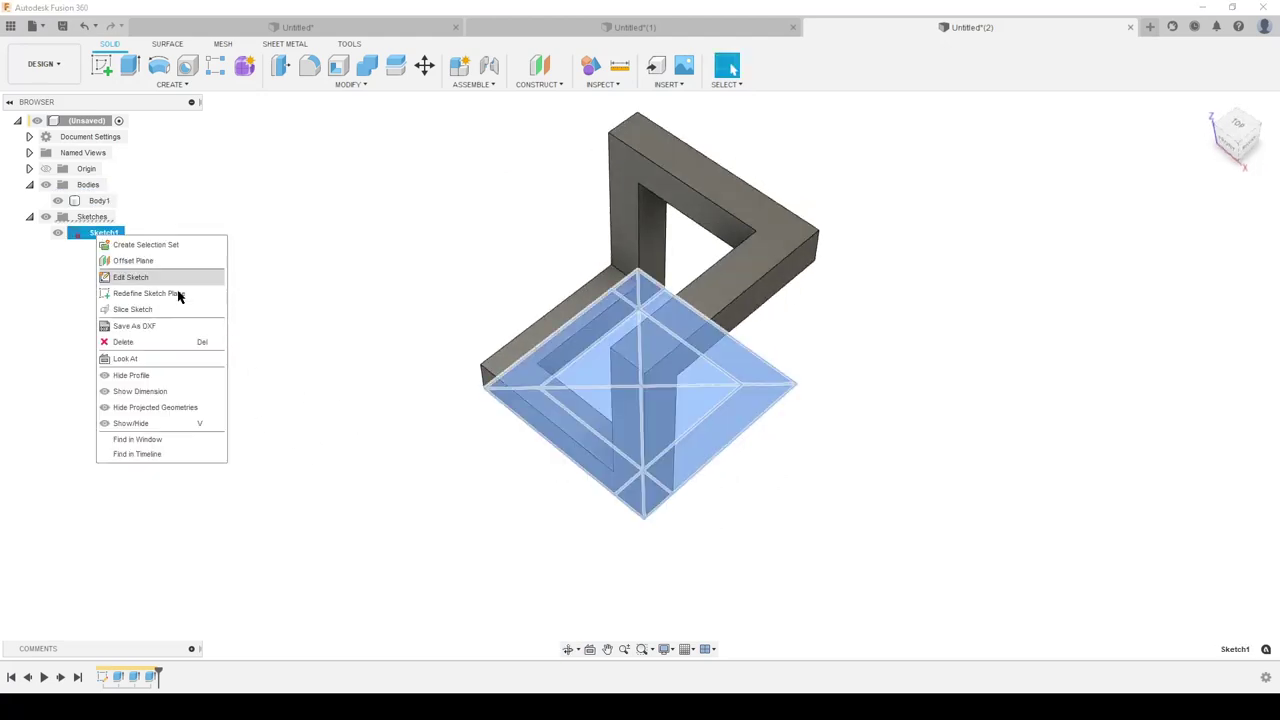
pyautogui.click(160, 391)
pyautogui.moveTo(643, 508)
pyautogui.keyDown('shift'); pyautogui.mouseDown(button='middle')
pyautogui.moveTo(463, 466)
pyautogui.moveTo(722, 432)
pyautogui.mouseUp(button='middle'); pyautogui.keyUp('shift')
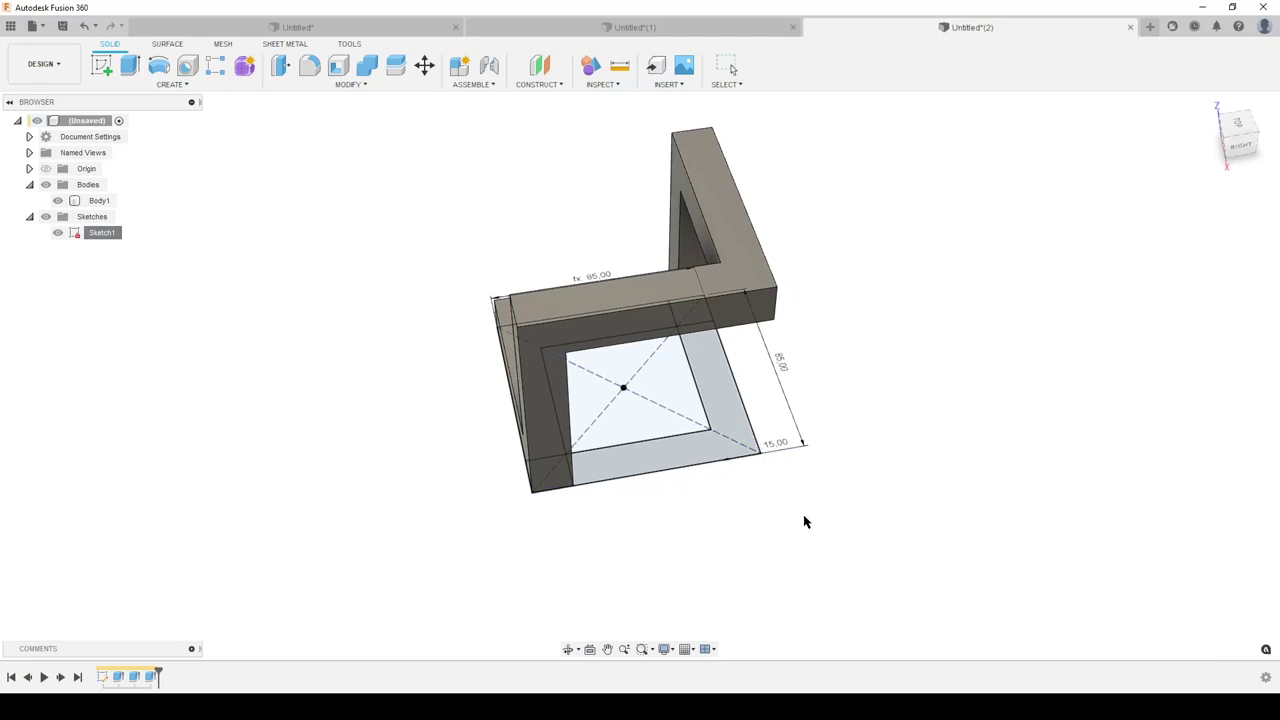
pyautogui.moveTo(773, 443); pyautogui.dragTo(836, 417)
pyautogui.doubleClick(779, 362)
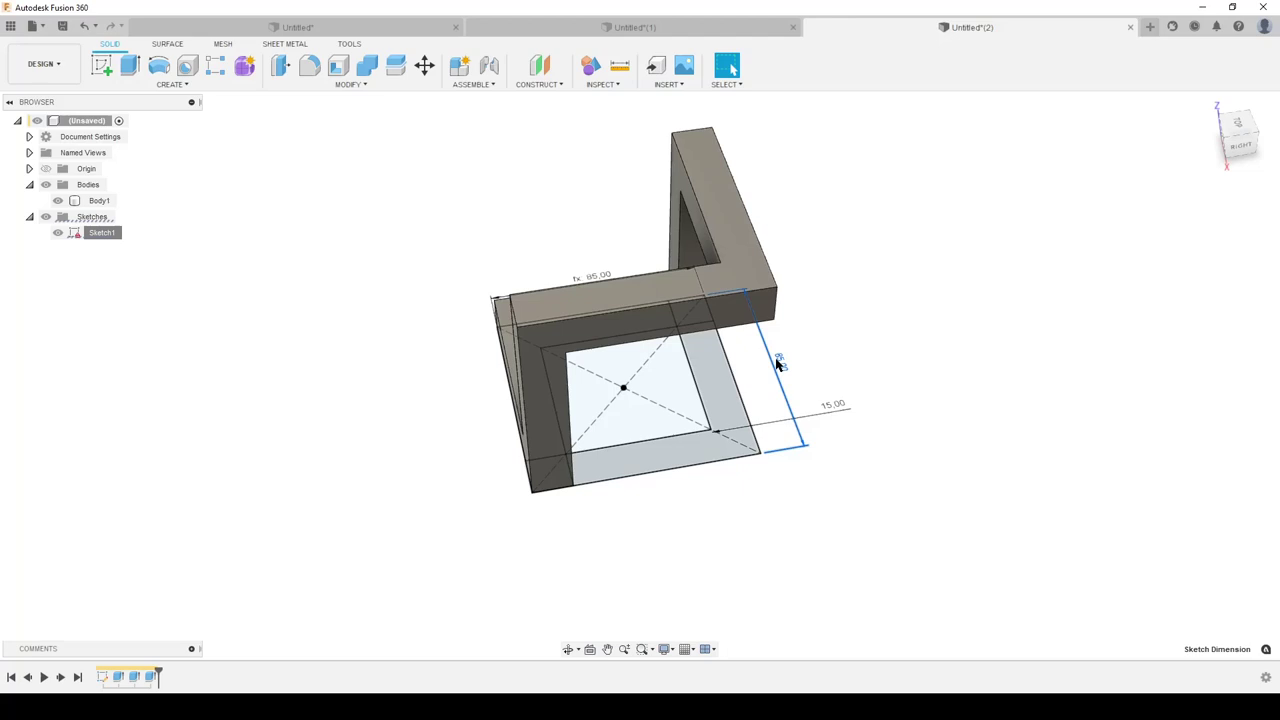
pyautogui.write('100')
pyautogui.press('Return')
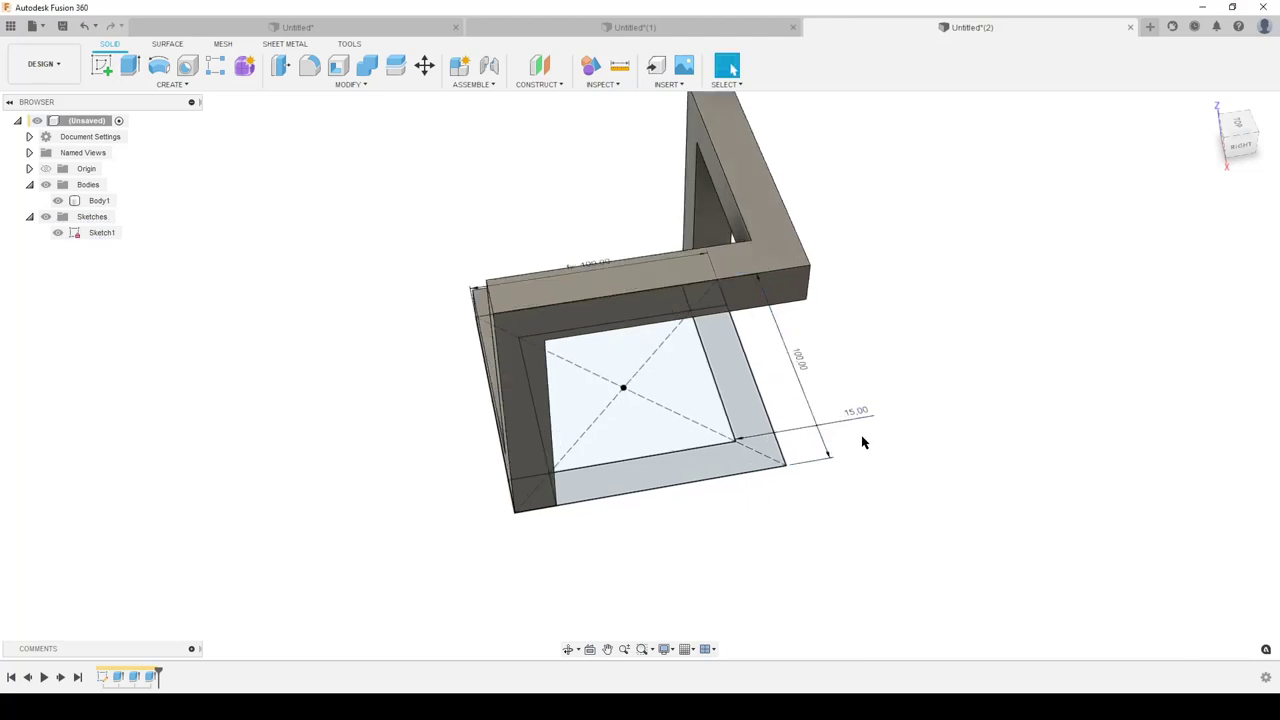
pyautogui.doubleClick(858, 416)
pyautogui.press('Return')
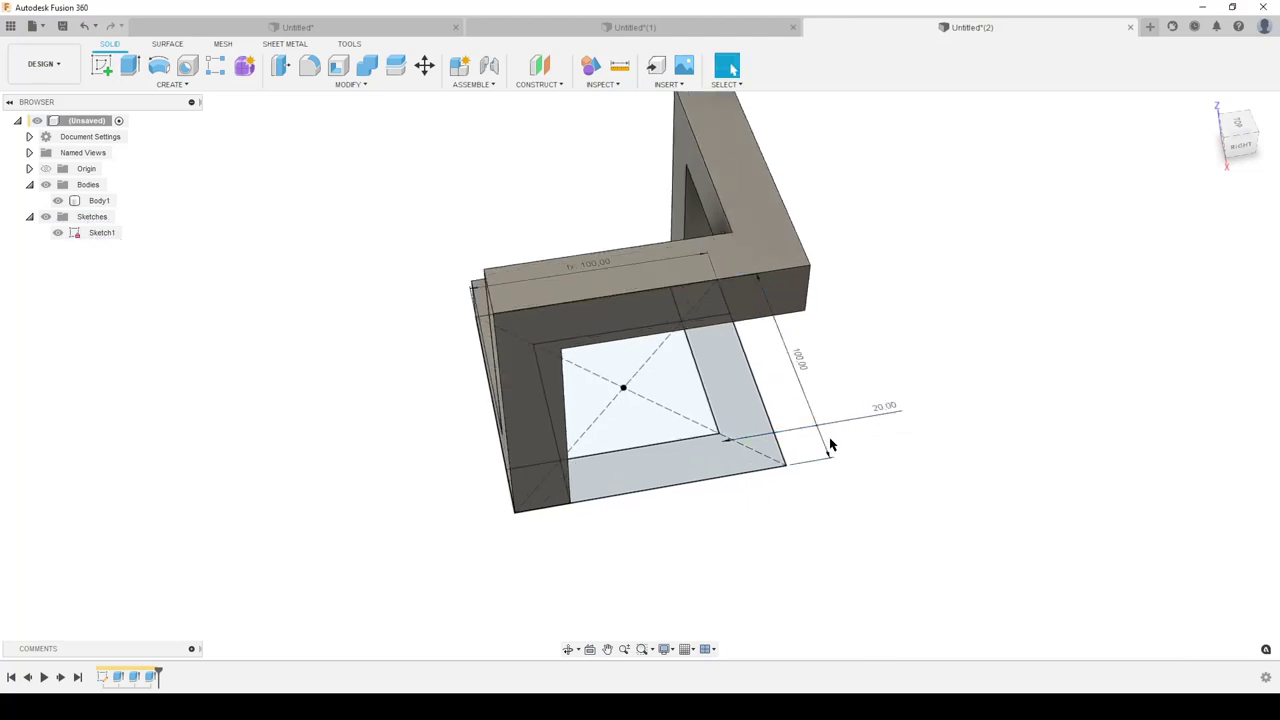
pyautogui.keyDown('shift'); pyautogui.moveTo(663, 529); pyautogui.dragTo(790, 477, button='middle'); pyautogui.keyUp('shift')
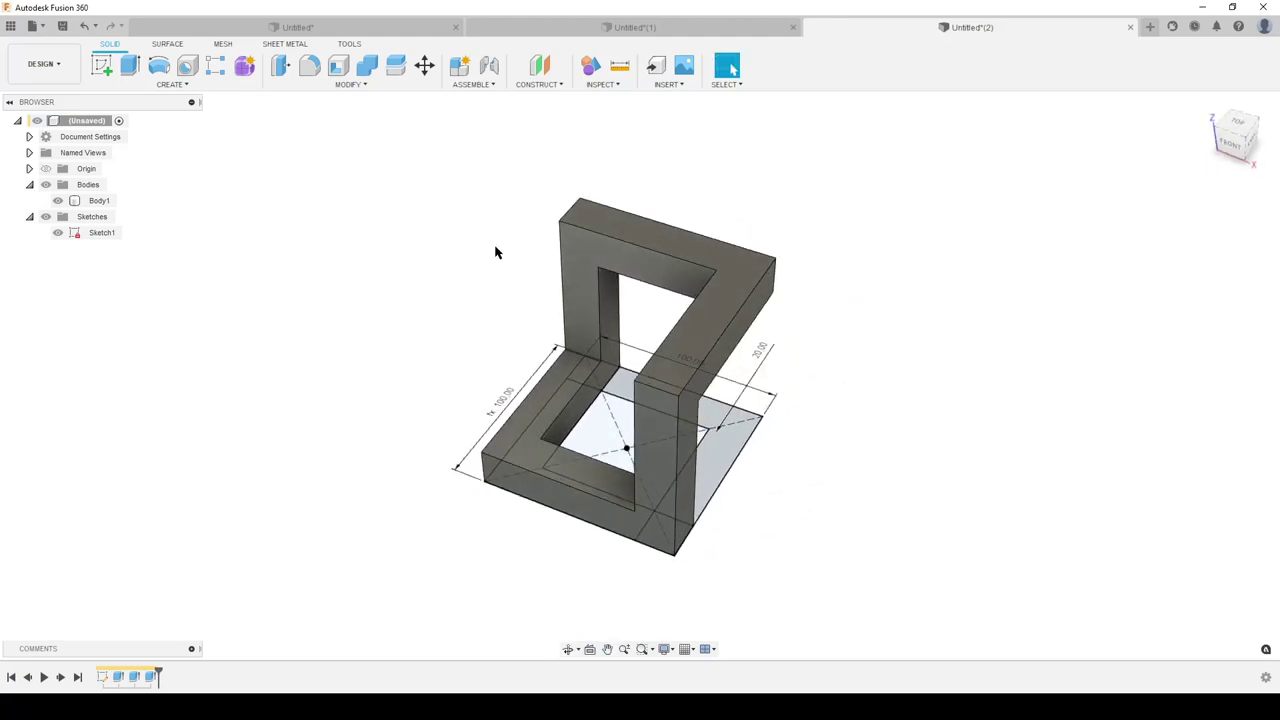
# In Untitled(1), hide the sketches and orbit the frame from the home view to a side view
pyautogui.click(711, 28)
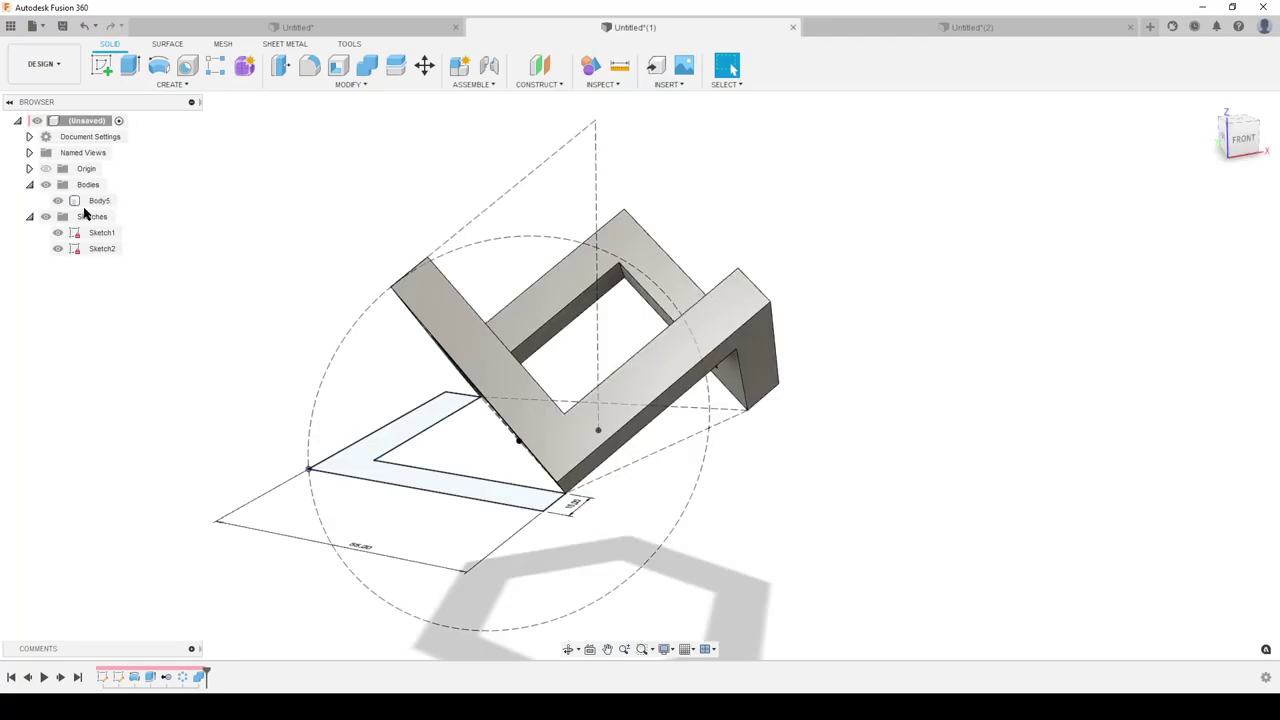
pyautogui.click(45, 216)
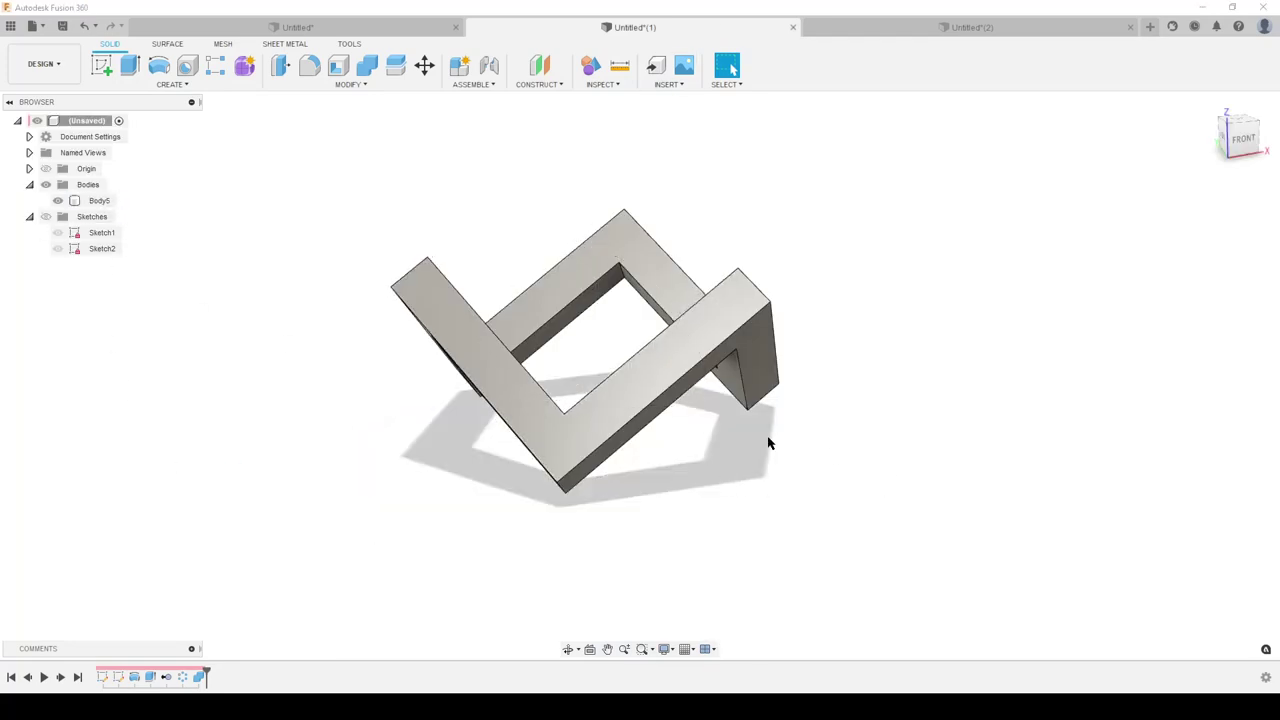
pyautogui.click(1208, 104)
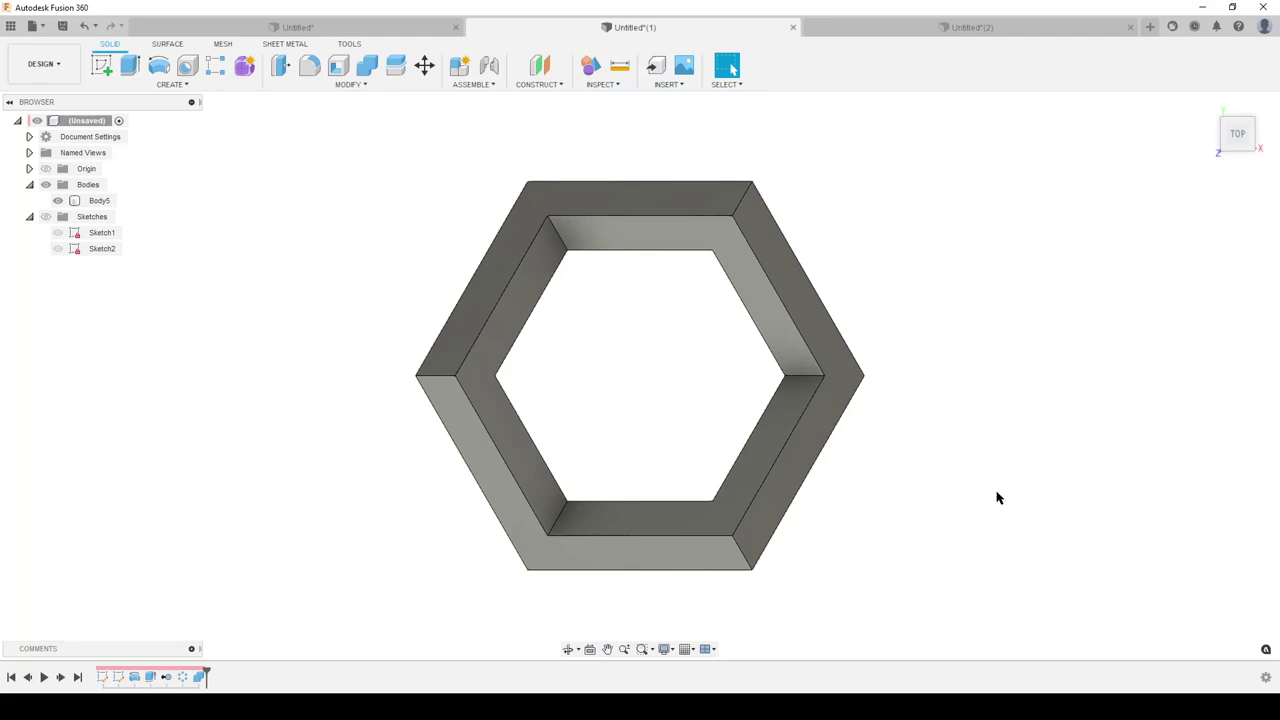
pyautogui.keyDown('shift'); pyautogui.moveTo(909, 575); pyautogui.dragTo(970, 474, button='middle'); pyautogui.keyUp('shift')
pyautogui.moveTo(894, 503); pyautogui.dragTo(814, 451, button='middle')
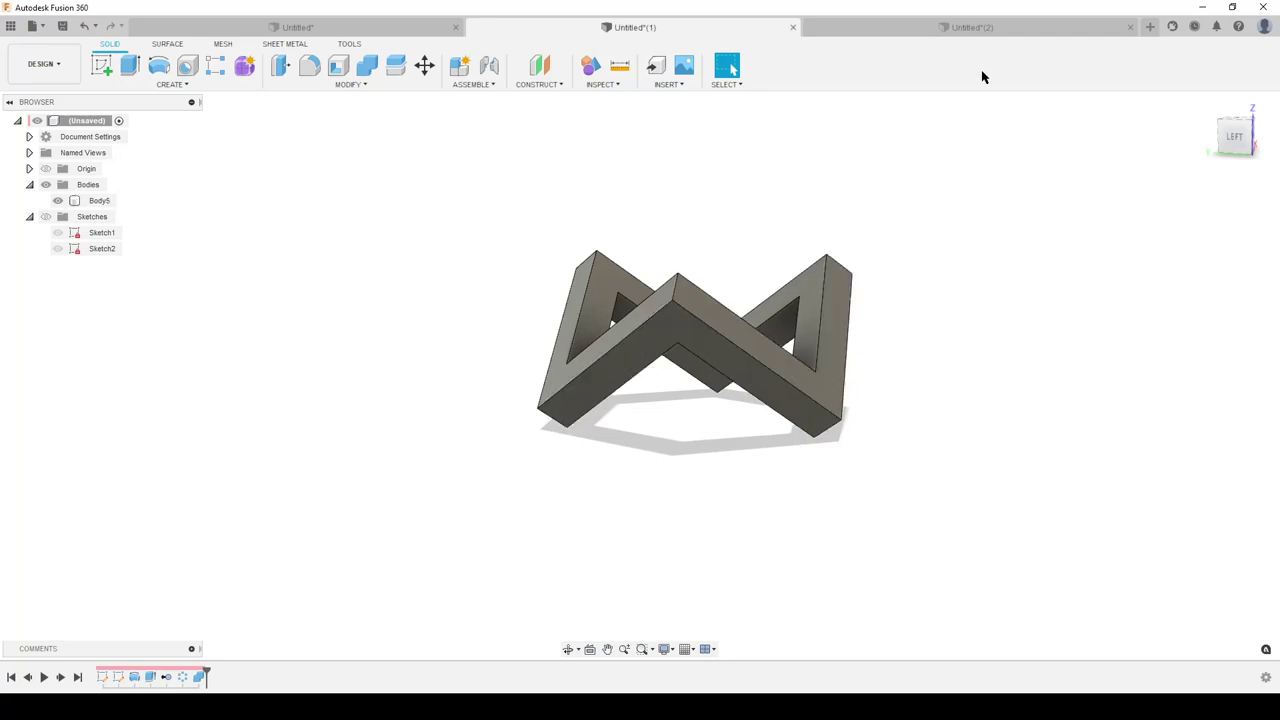
# In a new design, sketch a 3-sided circumscribed polygon centred on the origin of the ground plane
pyautogui.click(1150, 27)
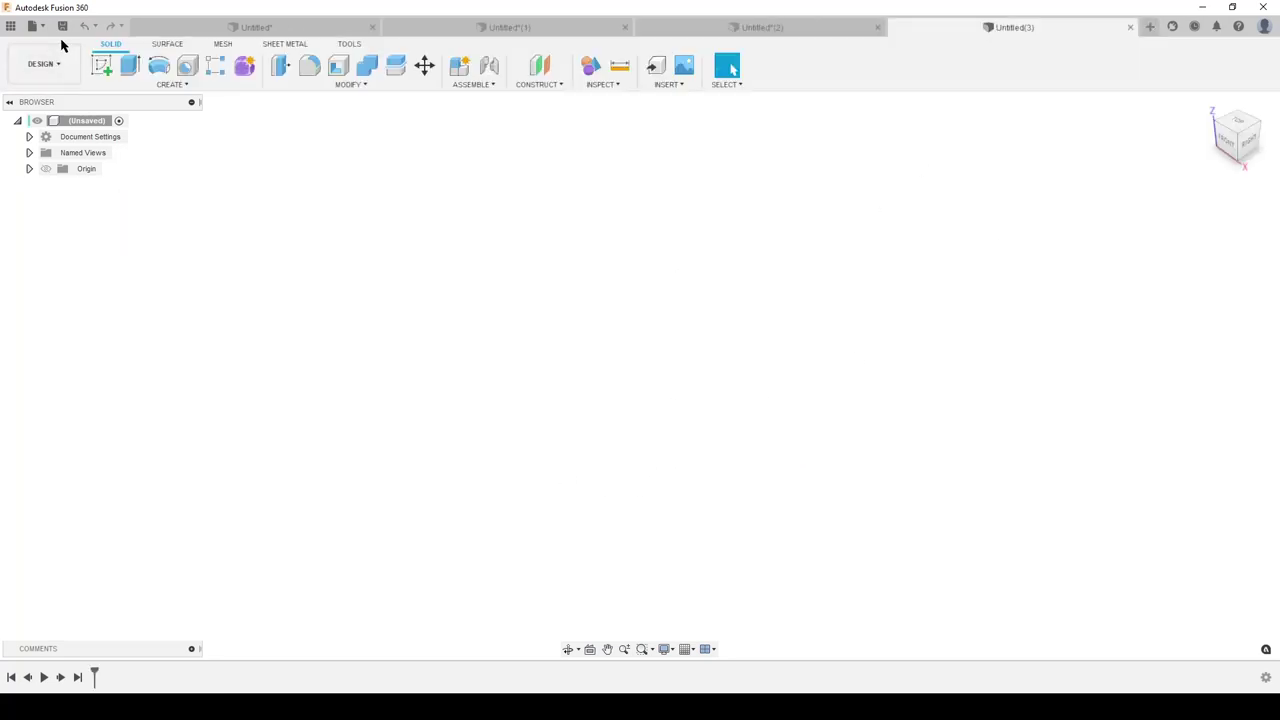
pyautogui.click(101, 65)
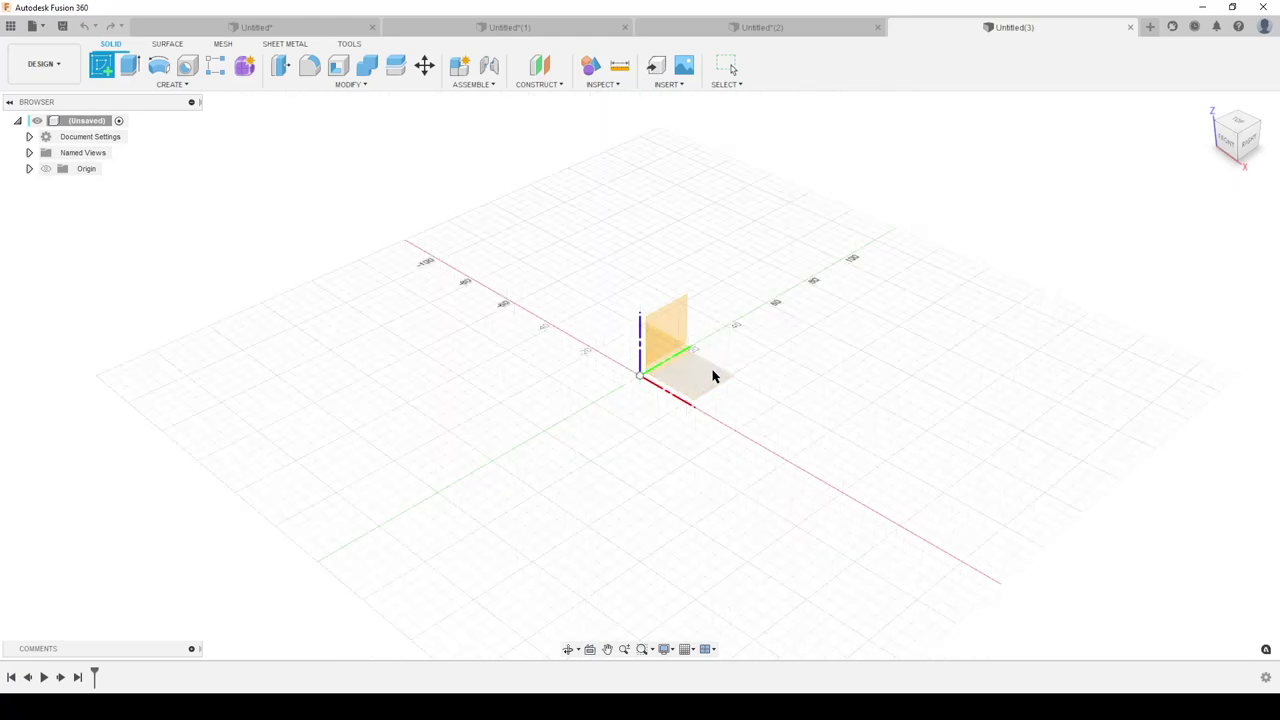
pyautogui.click(713, 375)
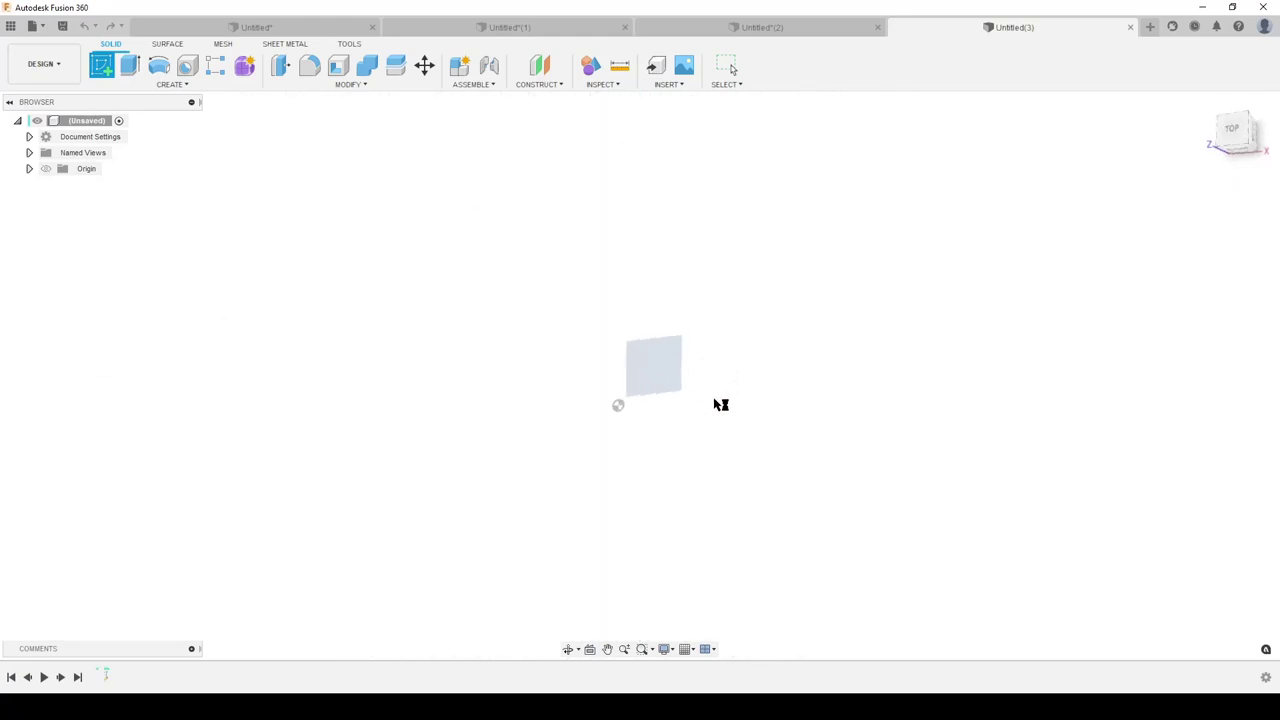
pyautogui.click(152, 86)
pyautogui.moveTo(177, 160)
pyautogui.click(271, 157)
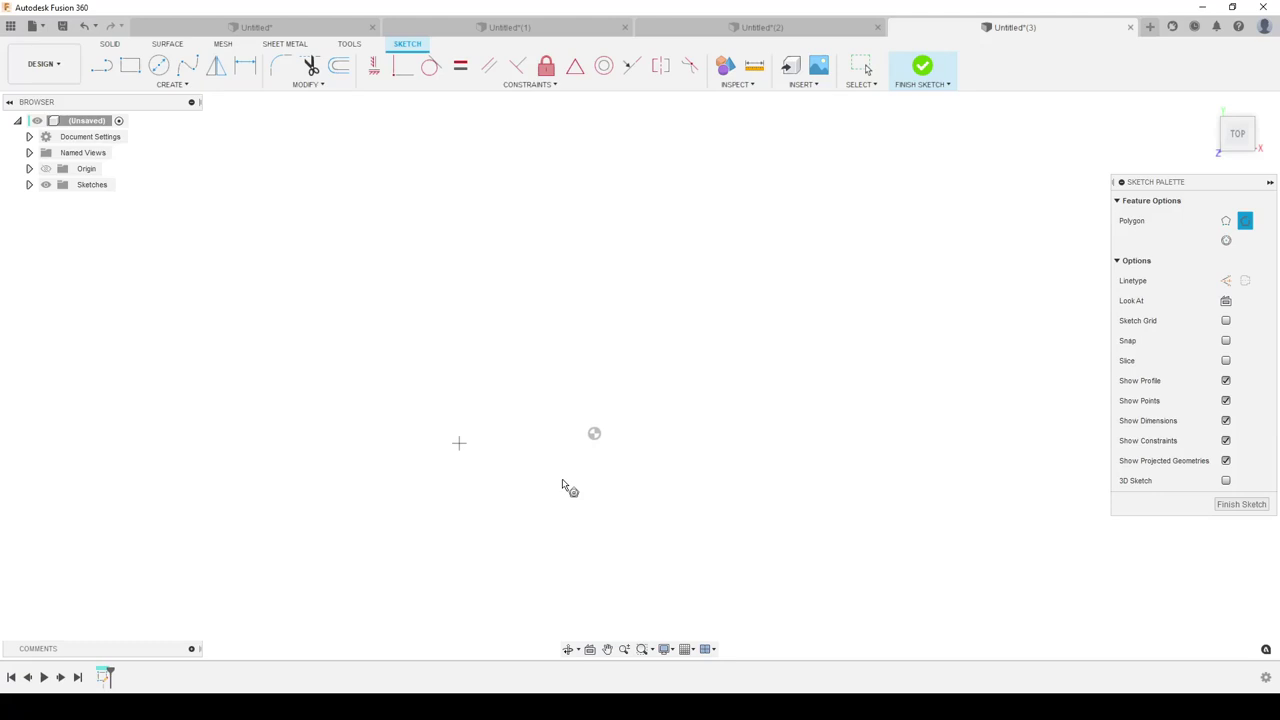
pyautogui.click(594, 433)
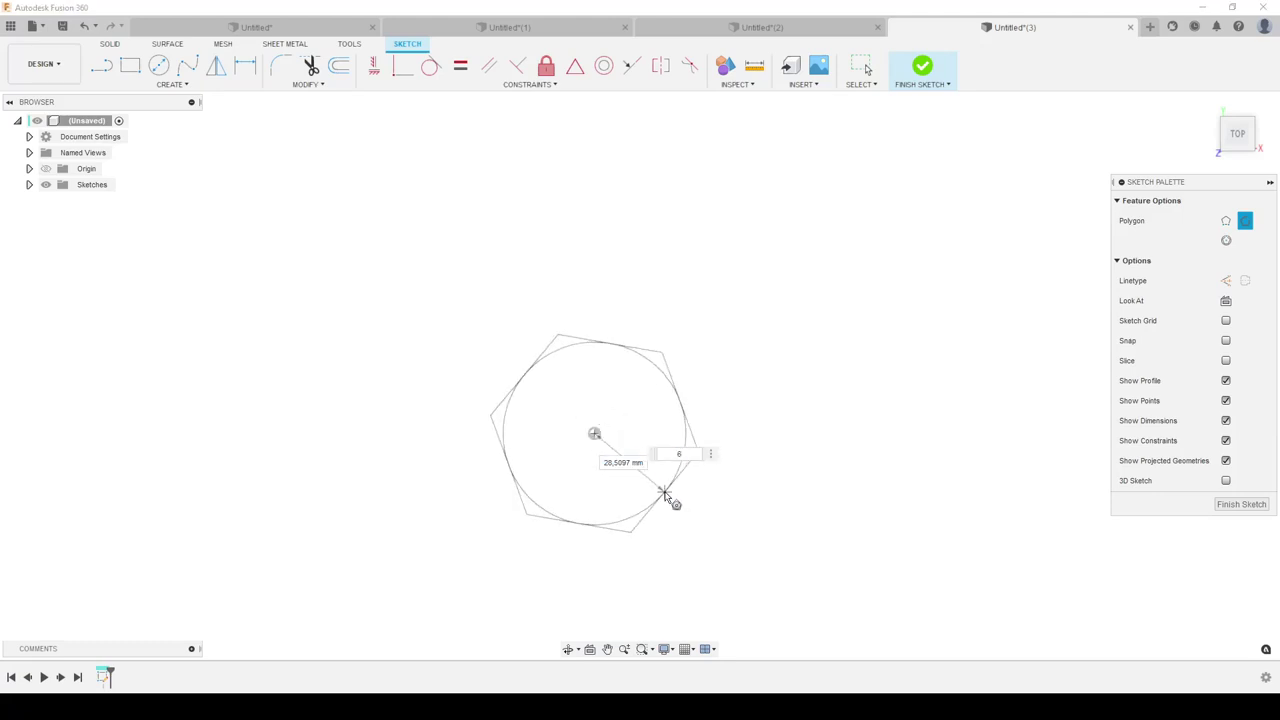
pyautogui.press('Tab')
pyautogui.write('3')
pyautogui.press('Return')
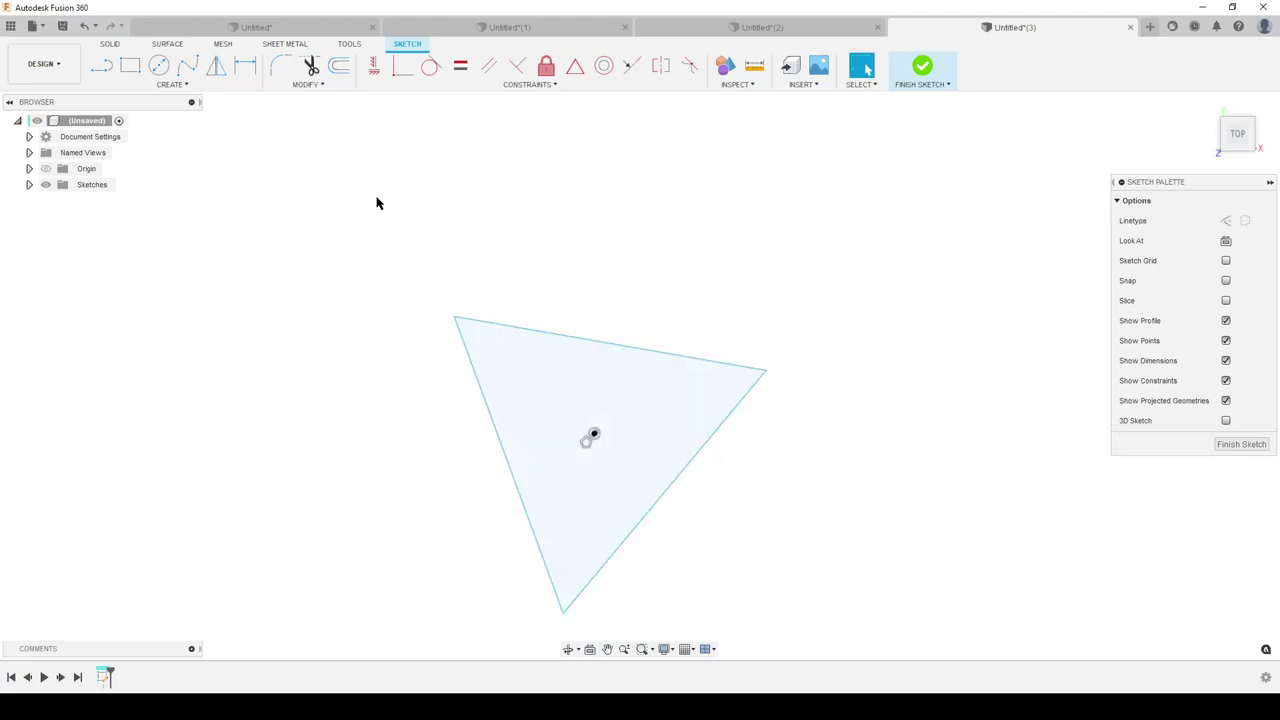
# Make the triangle construction geometry and constrain its left edge vertical
pyautogui.moveTo(376, 203); pyautogui.dragTo(825, 643)
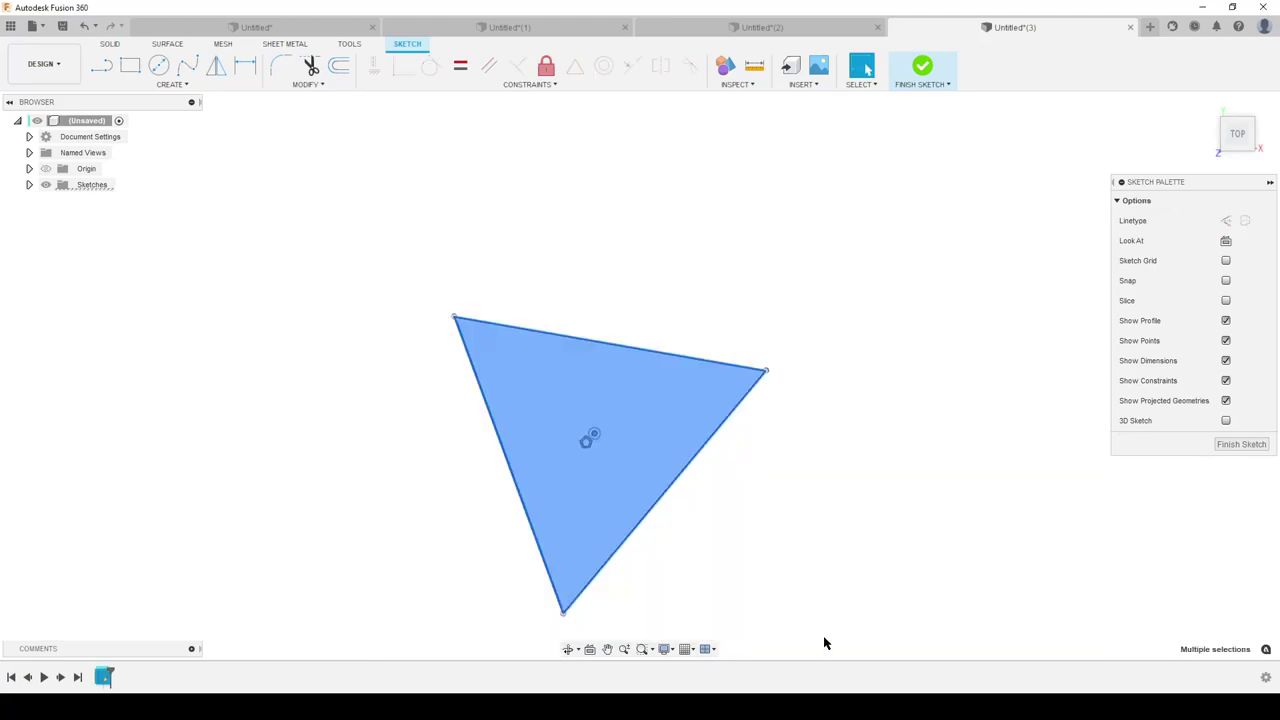
pyautogui.click(1226, 220)
pyautogui.click(832, 497)
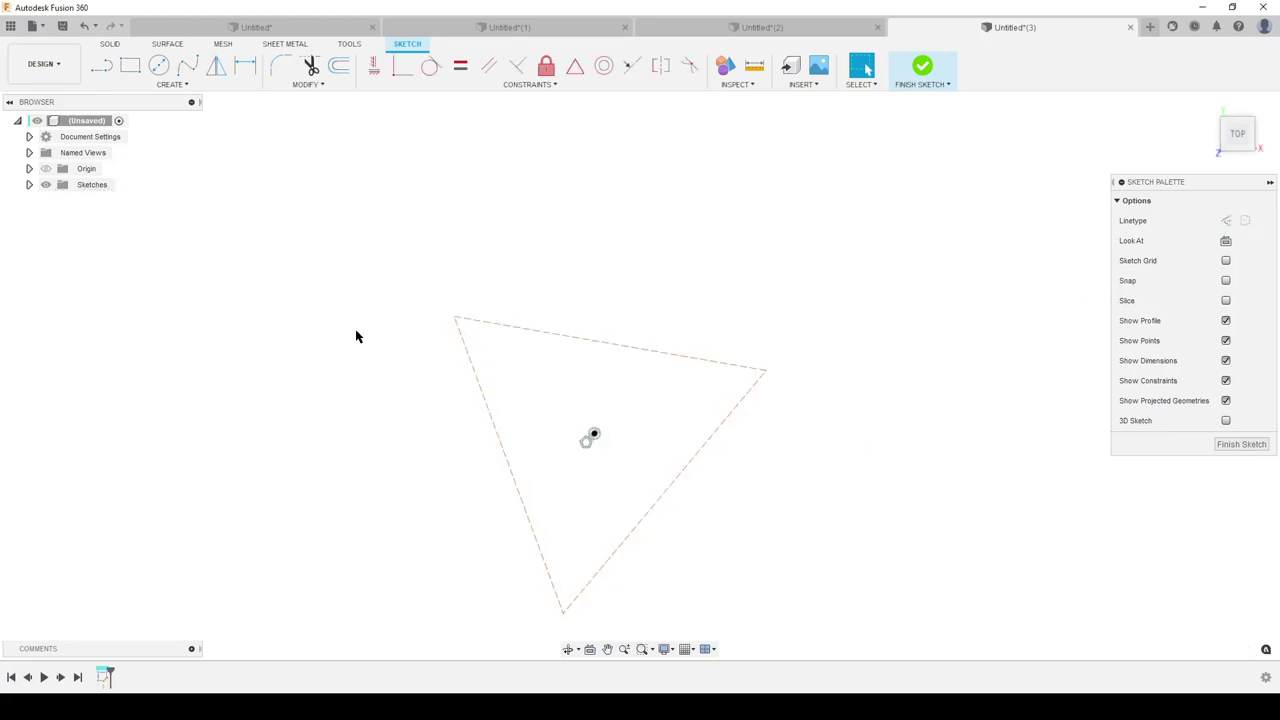
pyautogui.click(373, 65)
pyautogui.click(498, 437)
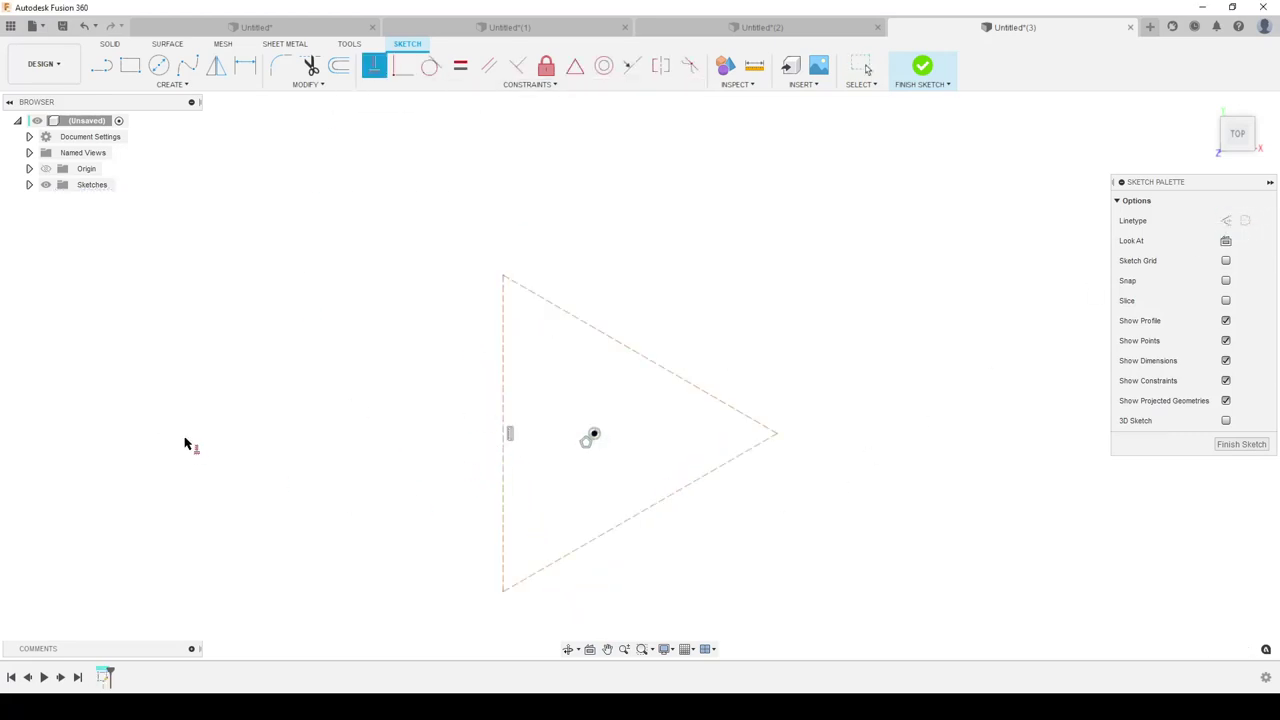
pyautogui.scroll(1, 258, 403)
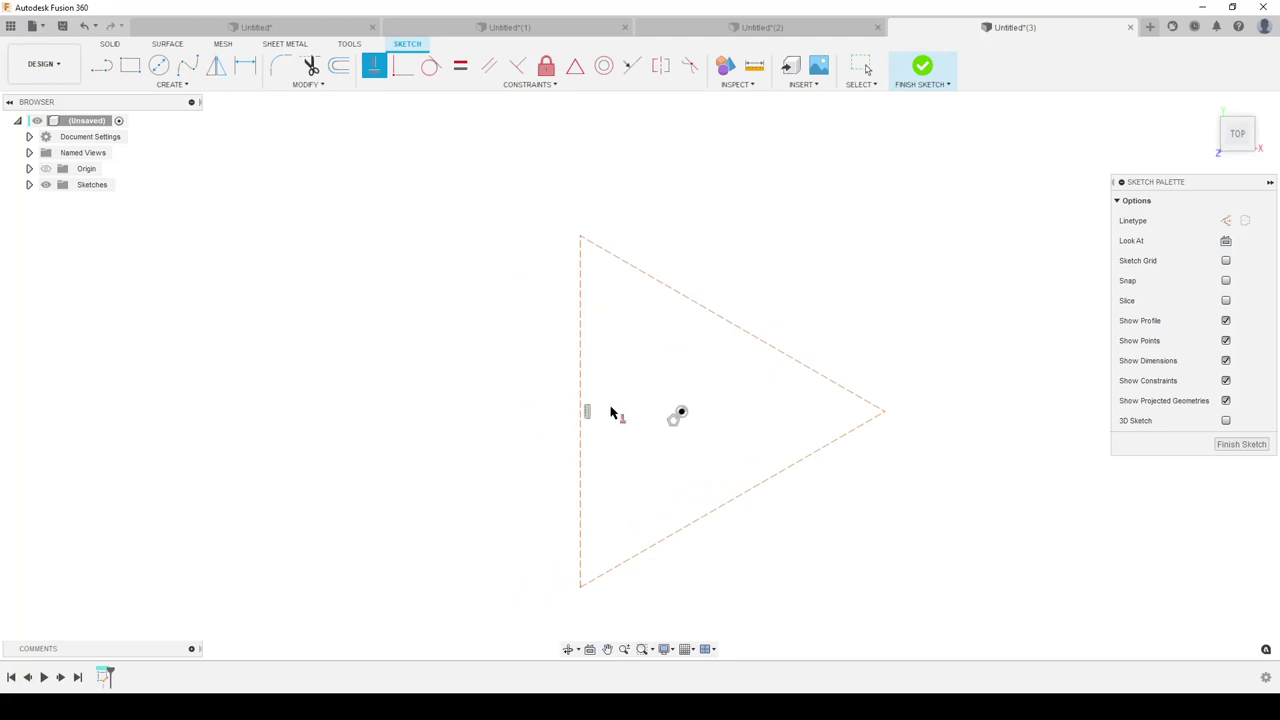
# Review the Untitled(2) body from top and tilted views, then return to the triangle sketch
pyautogui.click(809, 28)
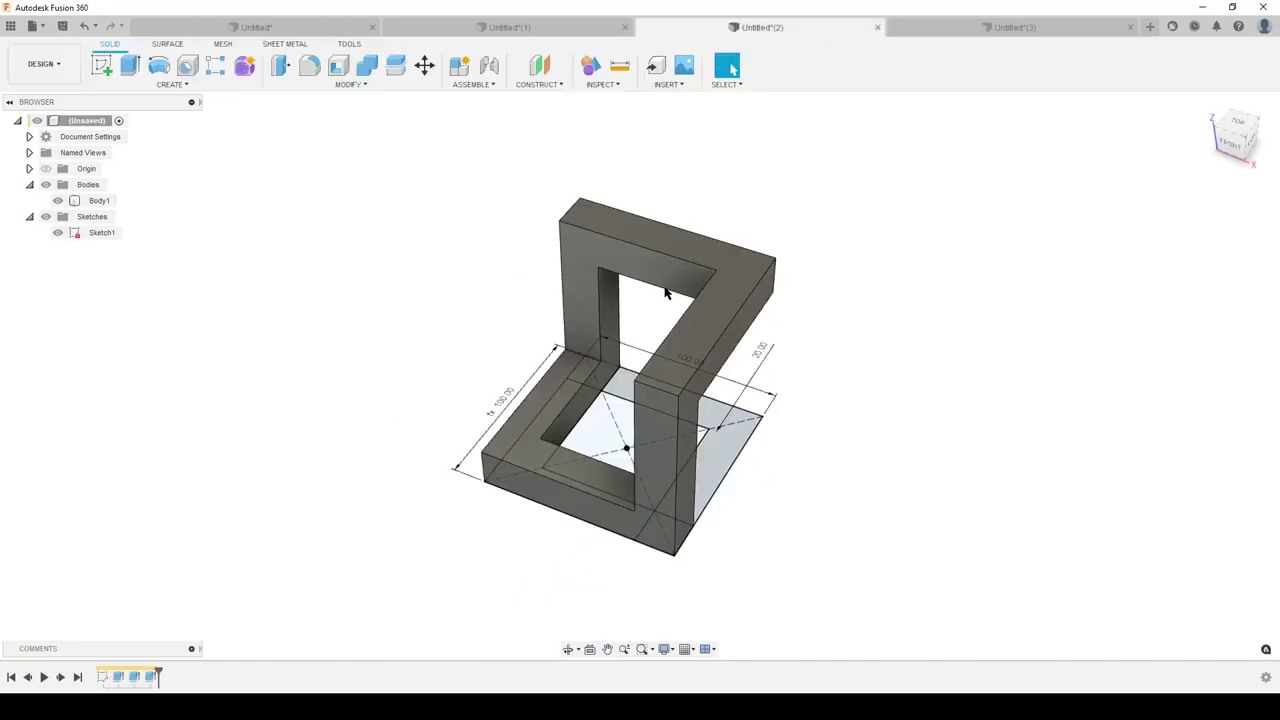
pyautogui.click(1238, 124)
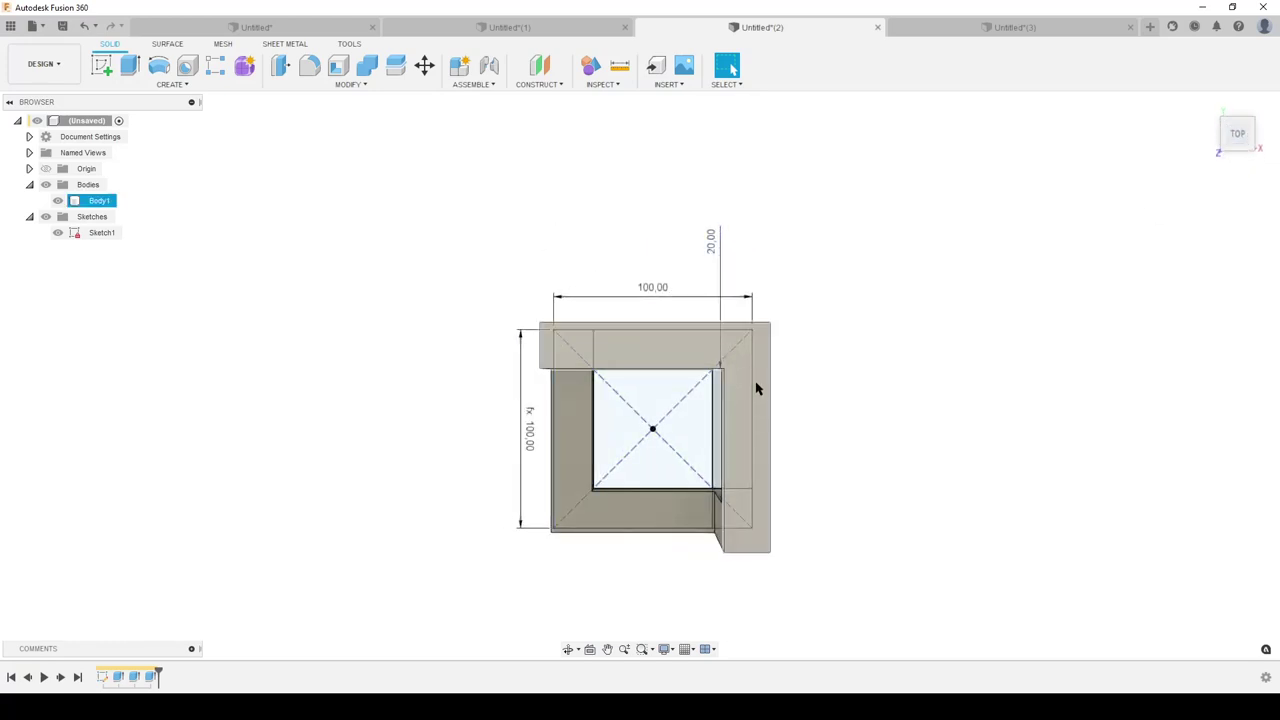
pyautogui.keyDown('shift'); pyautogui.moveTo(831, 397); pyautogui.dragTo(871, 441, button='middle'); pyautogui.keyUp('shift')
pyautogui.click(950, 28)
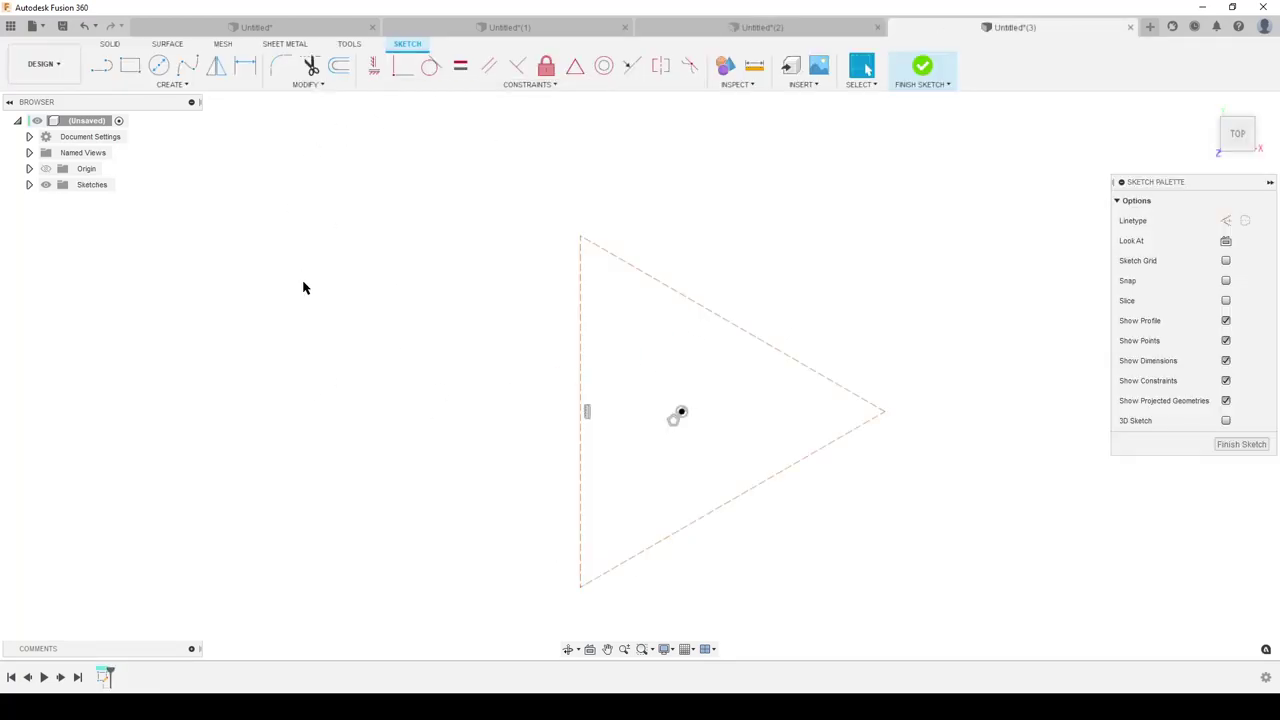
# Draw two lines from the triangle's top vertex to its bottom vertex, made perpendicular and equal
pyautogui.press('l')
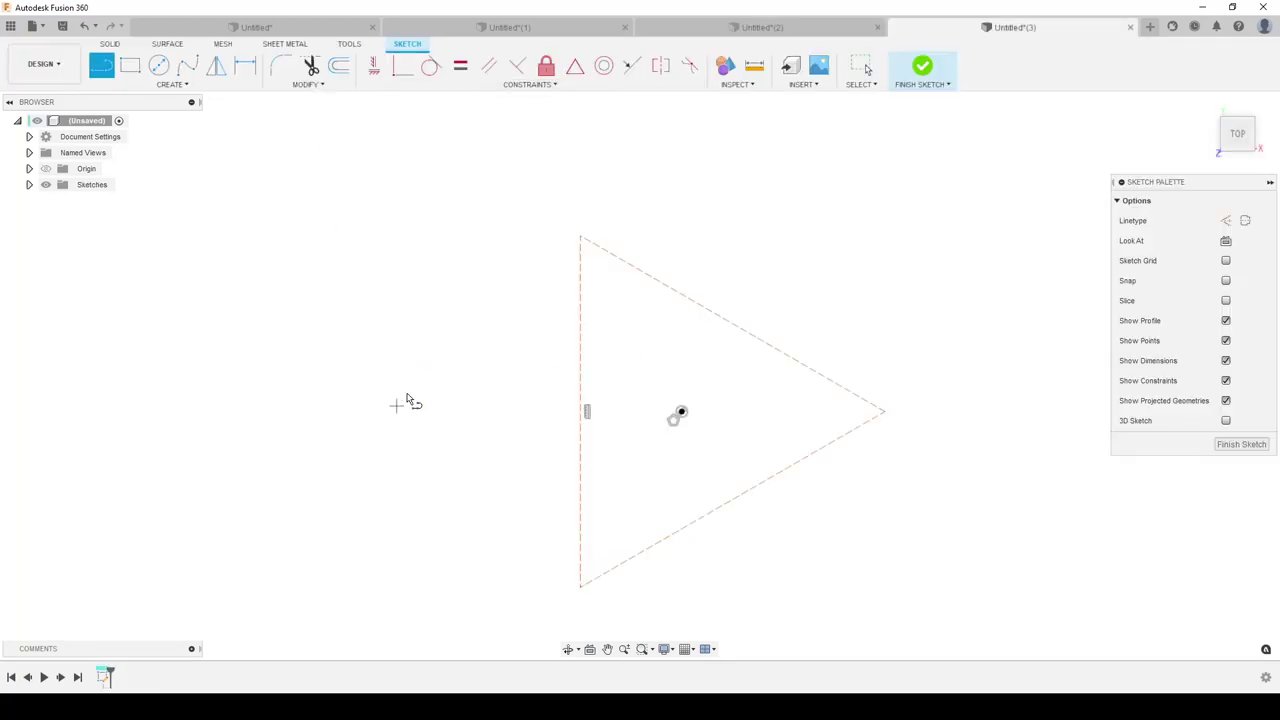
pyautogui.click(581, 238)
pyautogui.click(423, 361)
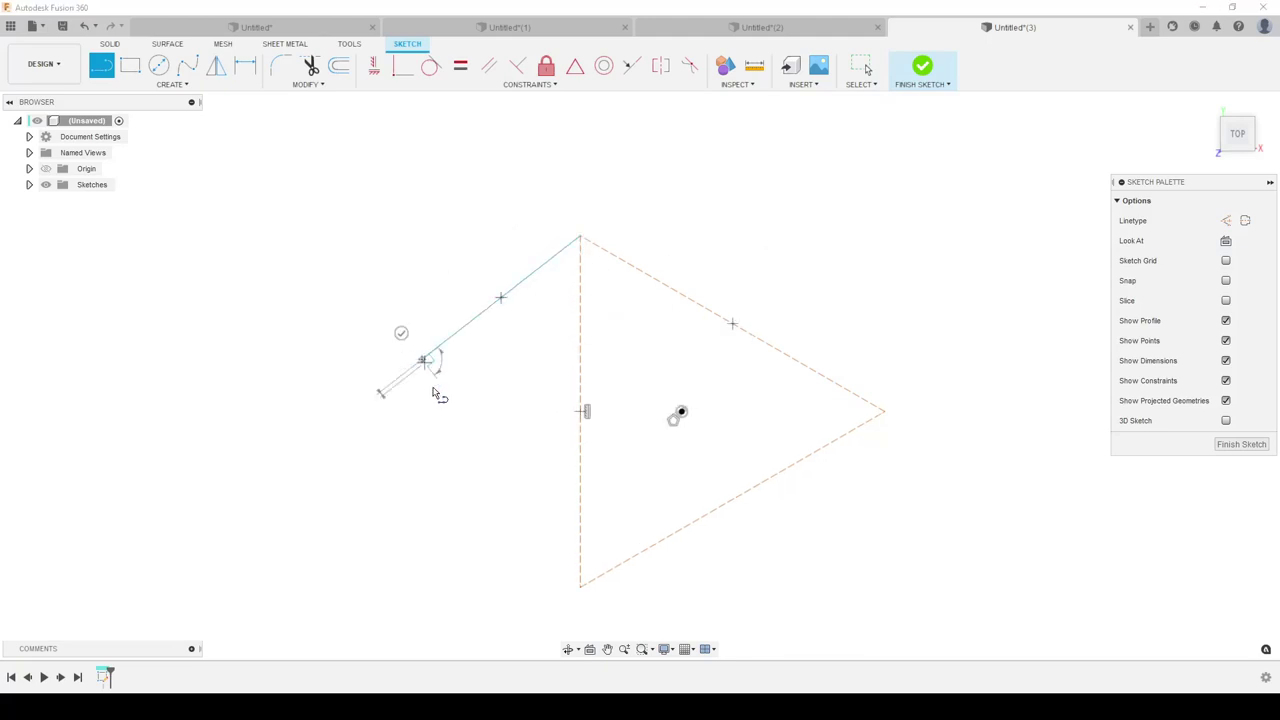
pyautogui.doubleClick(580, 586)
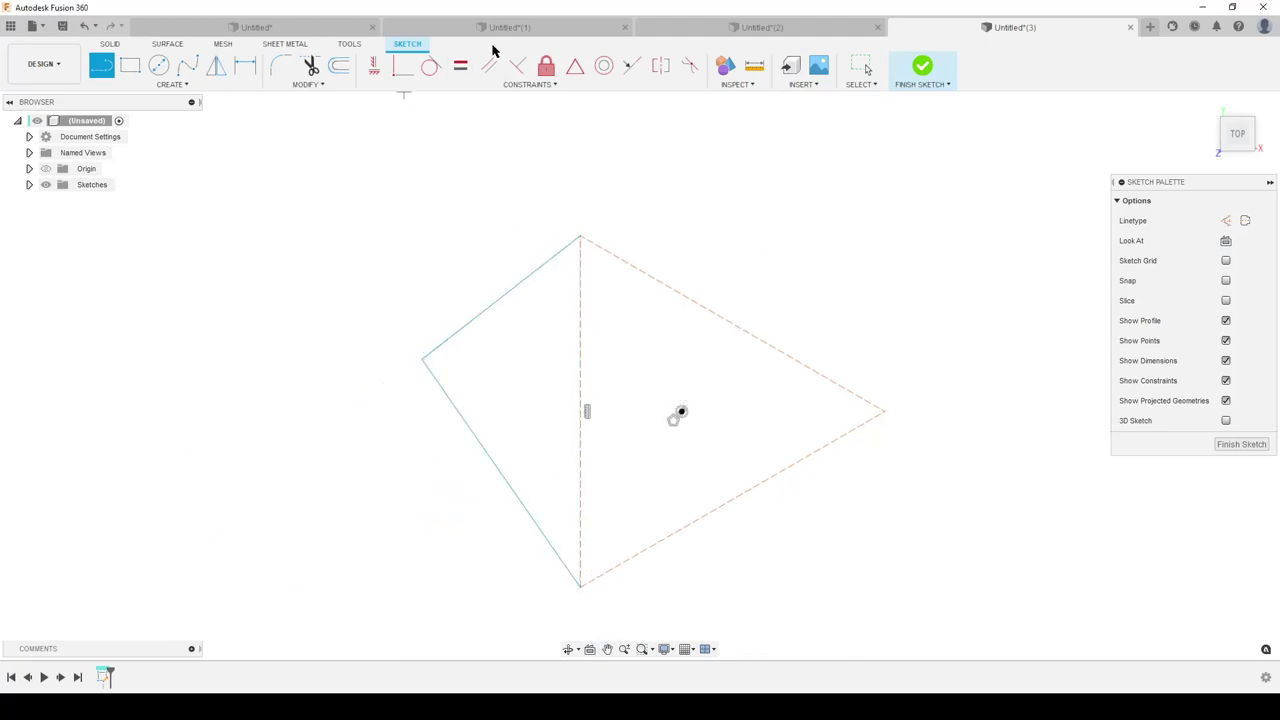
pyautogui.click(517, 65)
pyautogui.click(457, 409)
pyautogui.click(450, 339)
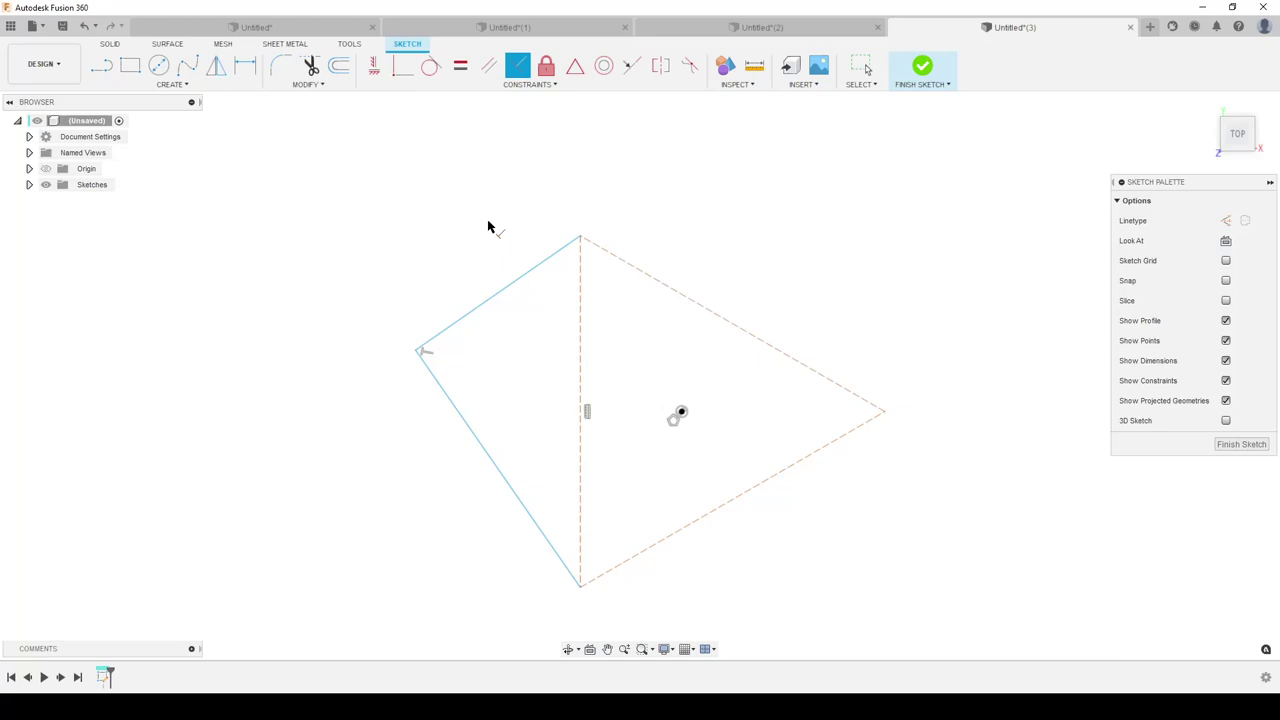
pyautogui.click(460, 65)
pyautogui.click(457, 411)
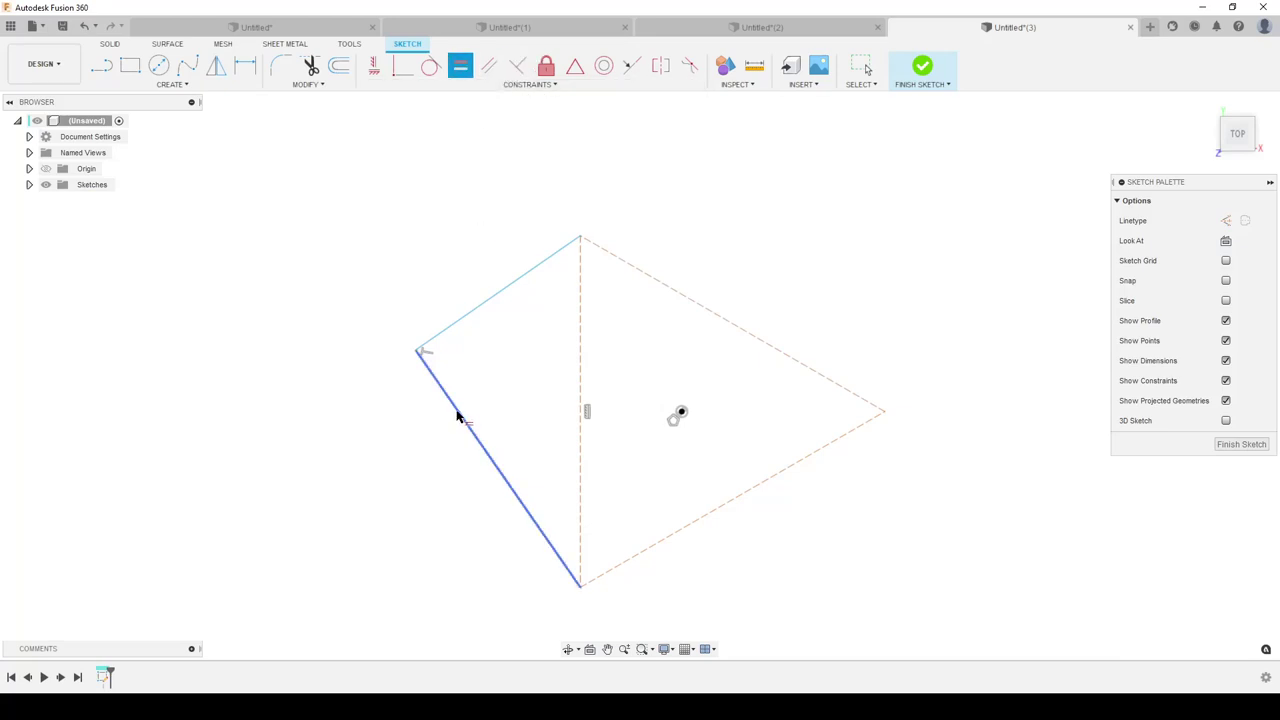
pyautogui.click(466, 318)
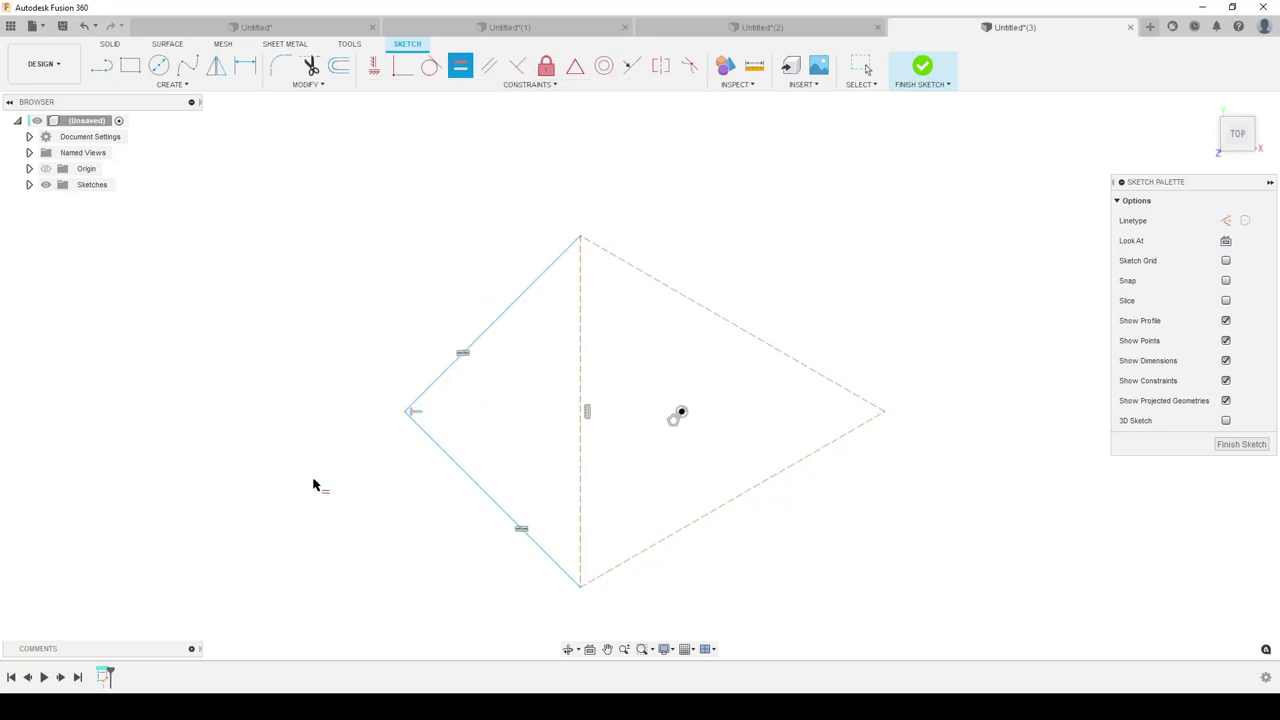
# Draw the outer edges of the L profile, closing it at the bottom vertex
pyautogui.press('l')
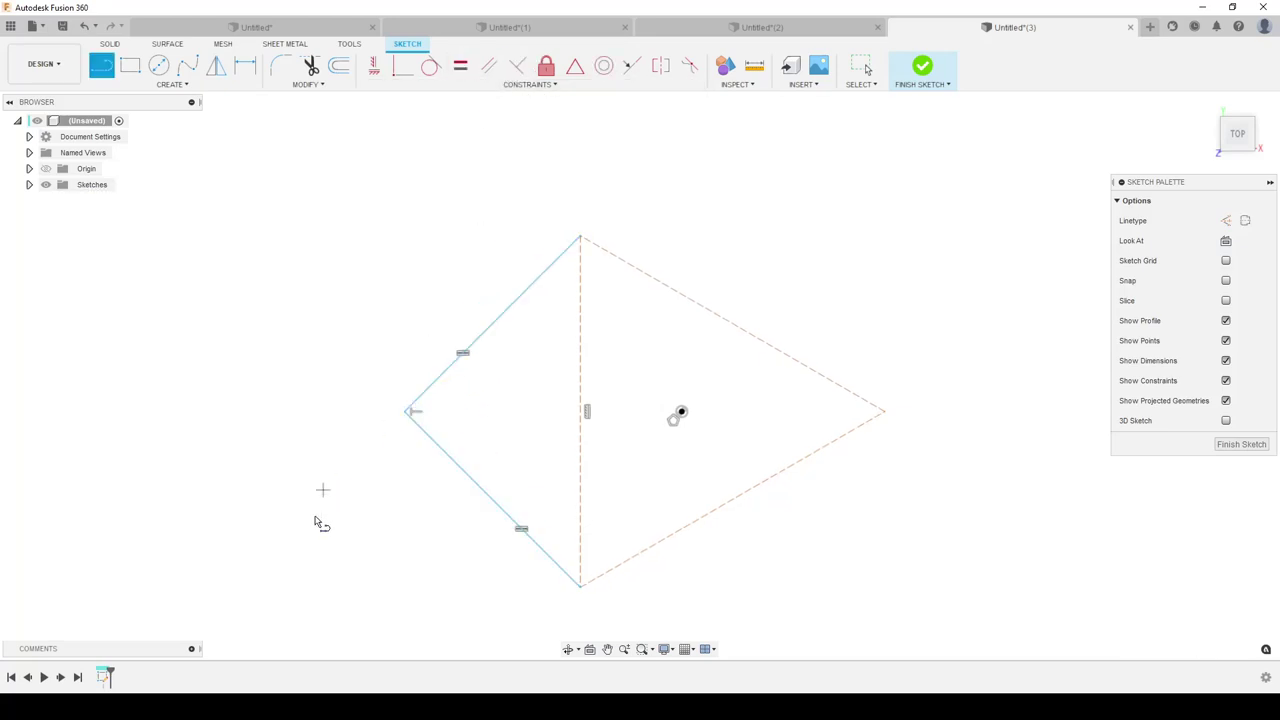
pyautogui.click(581, 238)
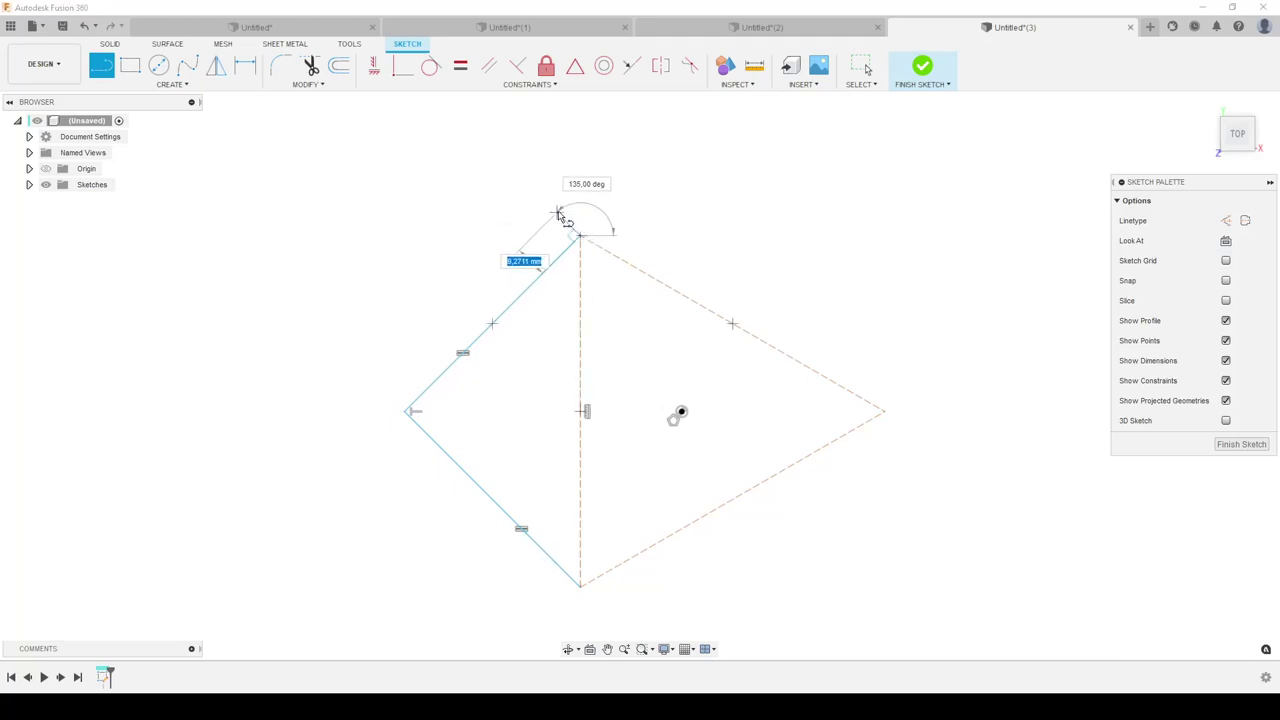
pyautogui.click(558, 214)
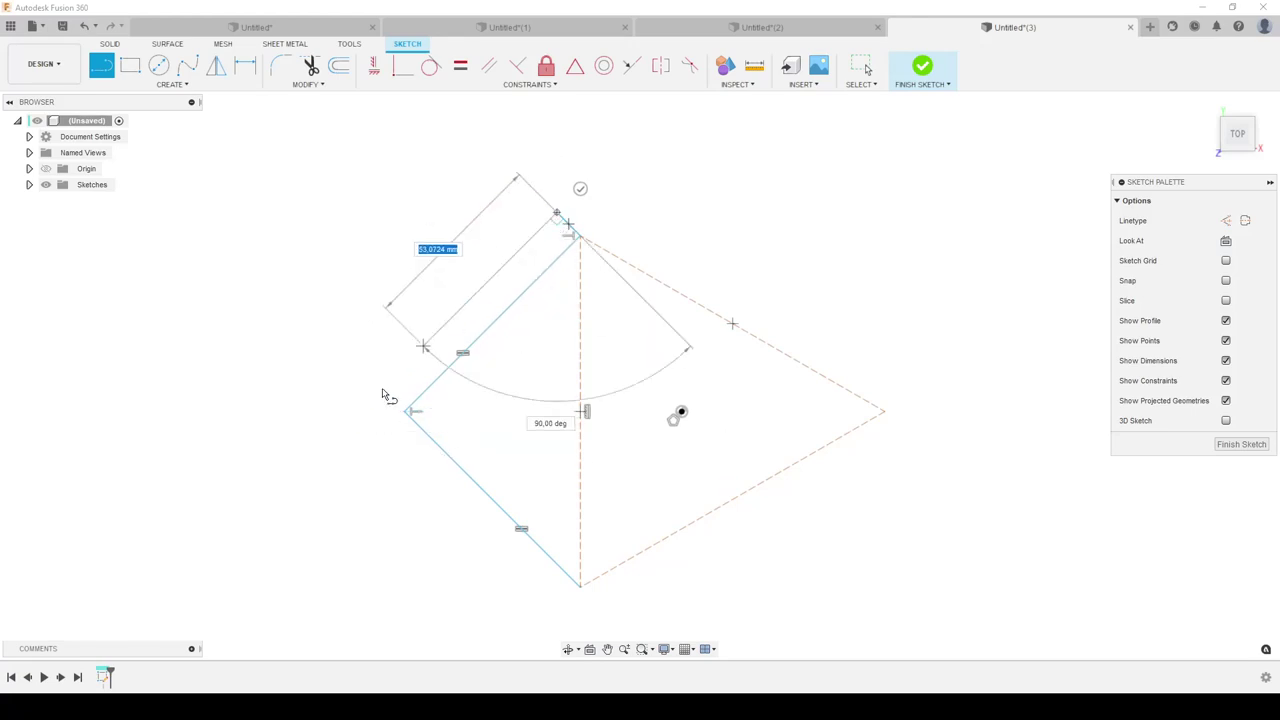
pyautogui.click(315, 455)
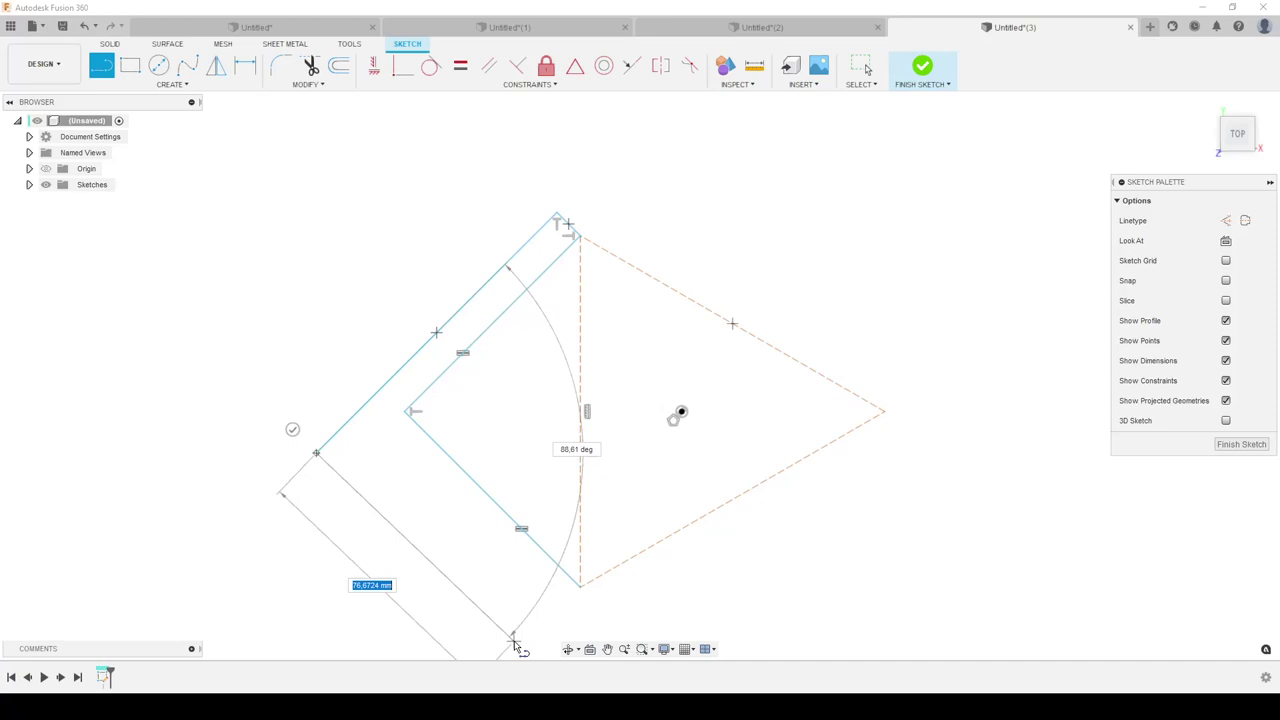
pyautogui.moveTo(491, 611); pyautogui.dragTo(448, 512, button='middle')
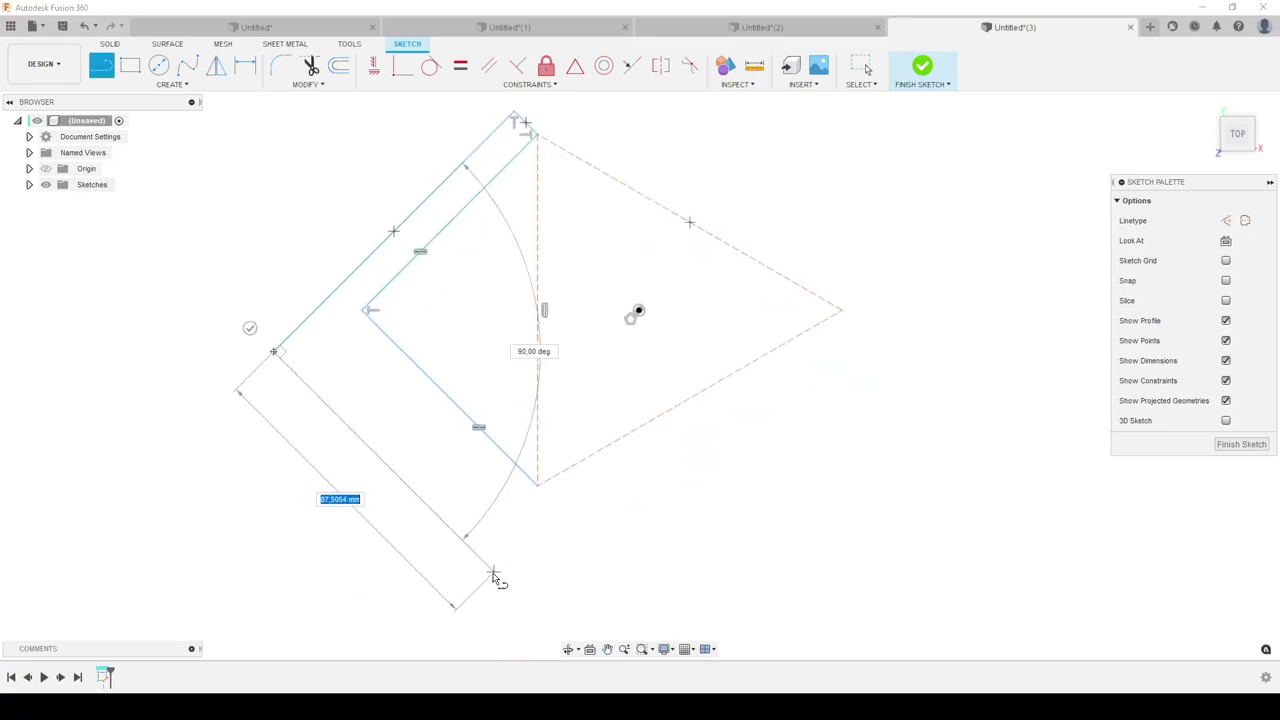
pyautogui.click(493, 571)
pyautogui.click(537, 485)
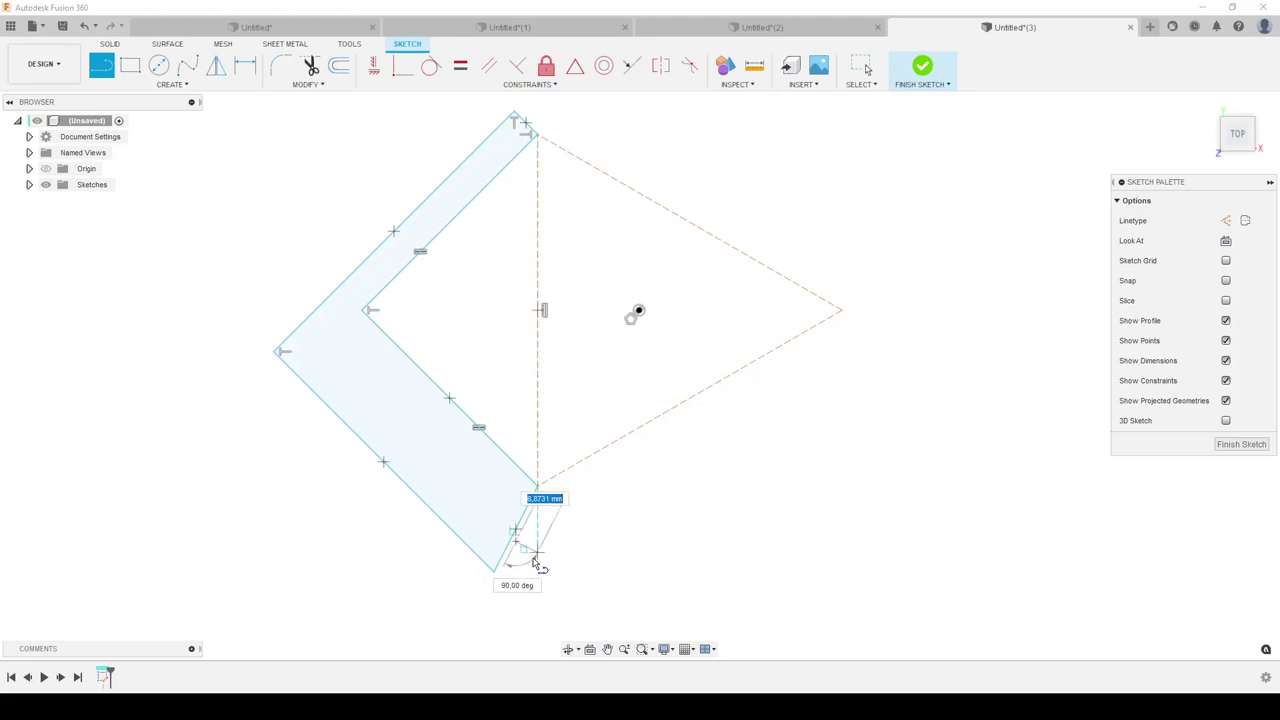
pyautogui.press('Escape')
# Make the short bottom end edge perpendicular to the lower edge
pyautogui.click(517, 66)
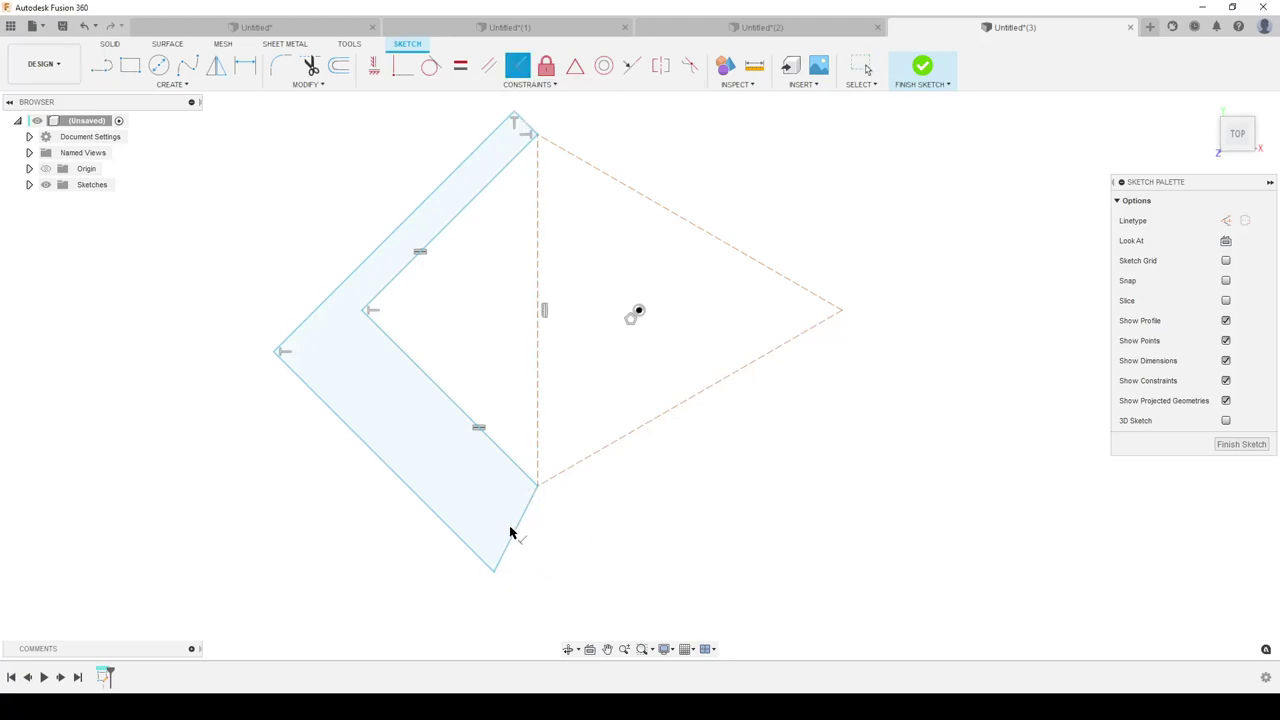
pyautogui.click(515, 535)
pyautogui.click(464, 544)
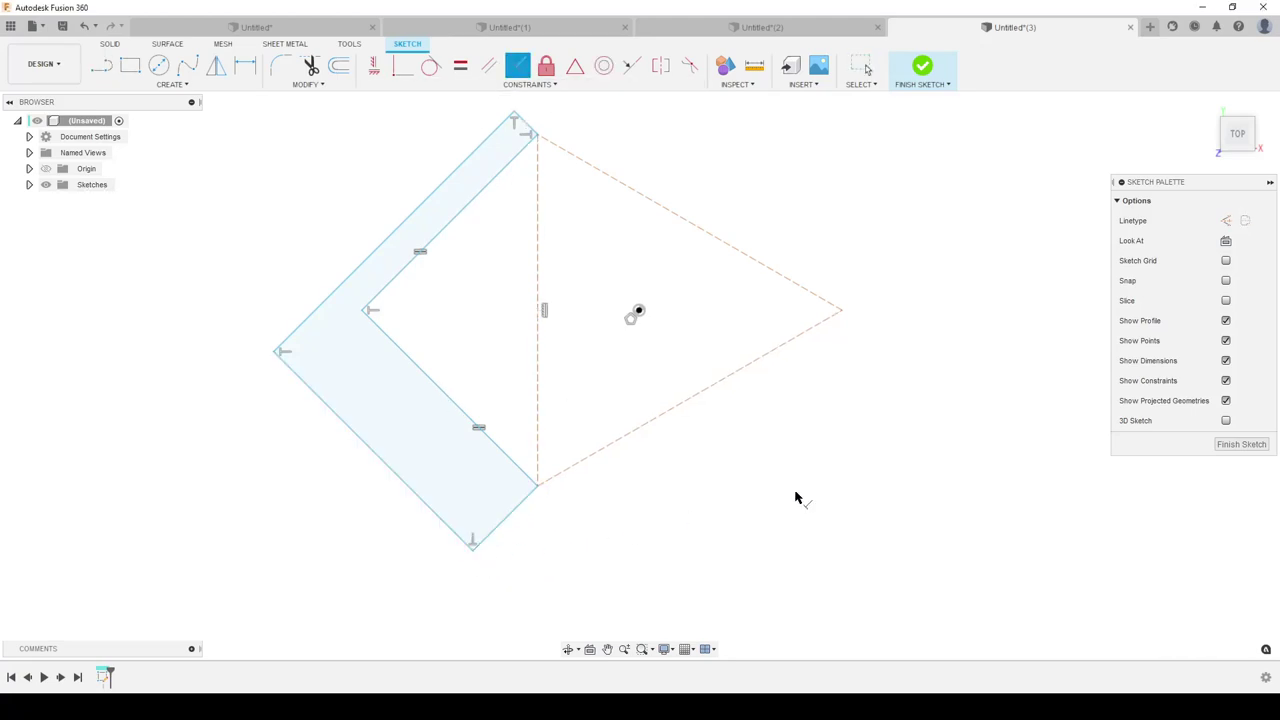
pyautogui.click(460, 66)
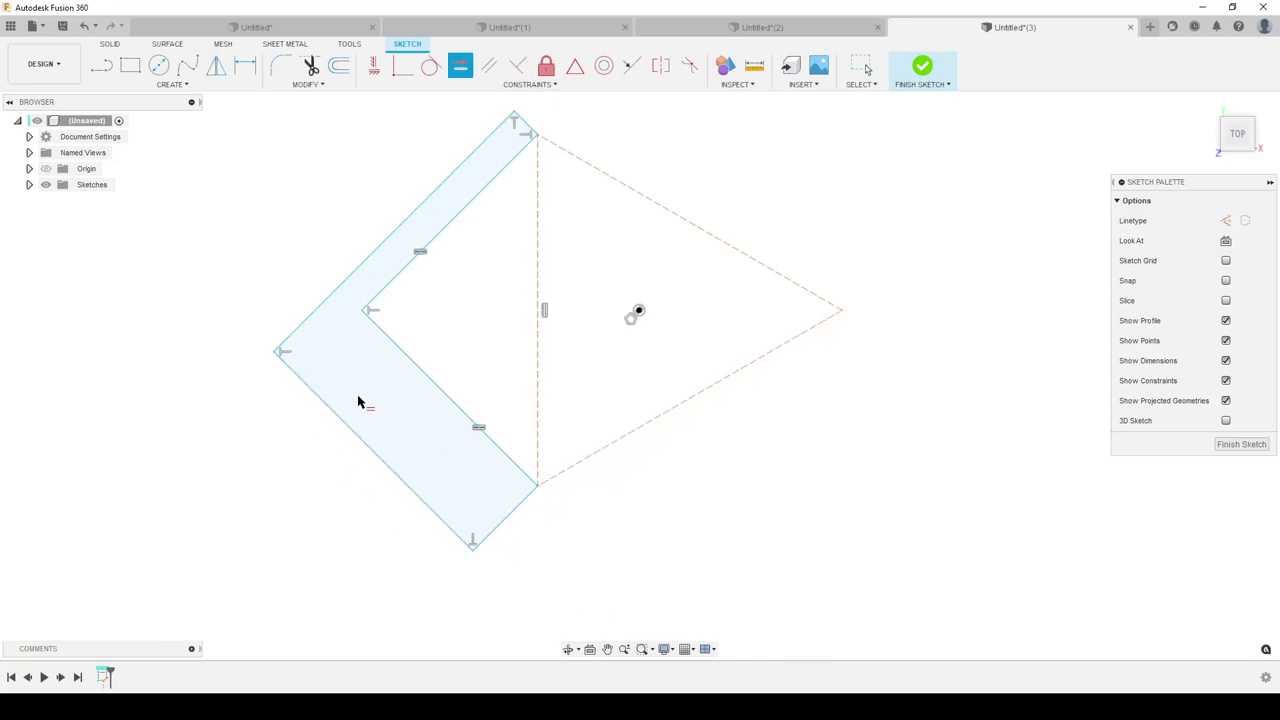
# Make both outer legs equal and dimension the outer leg to the 'side' parameter (85 mm)
pyautogui.click(386, 243)
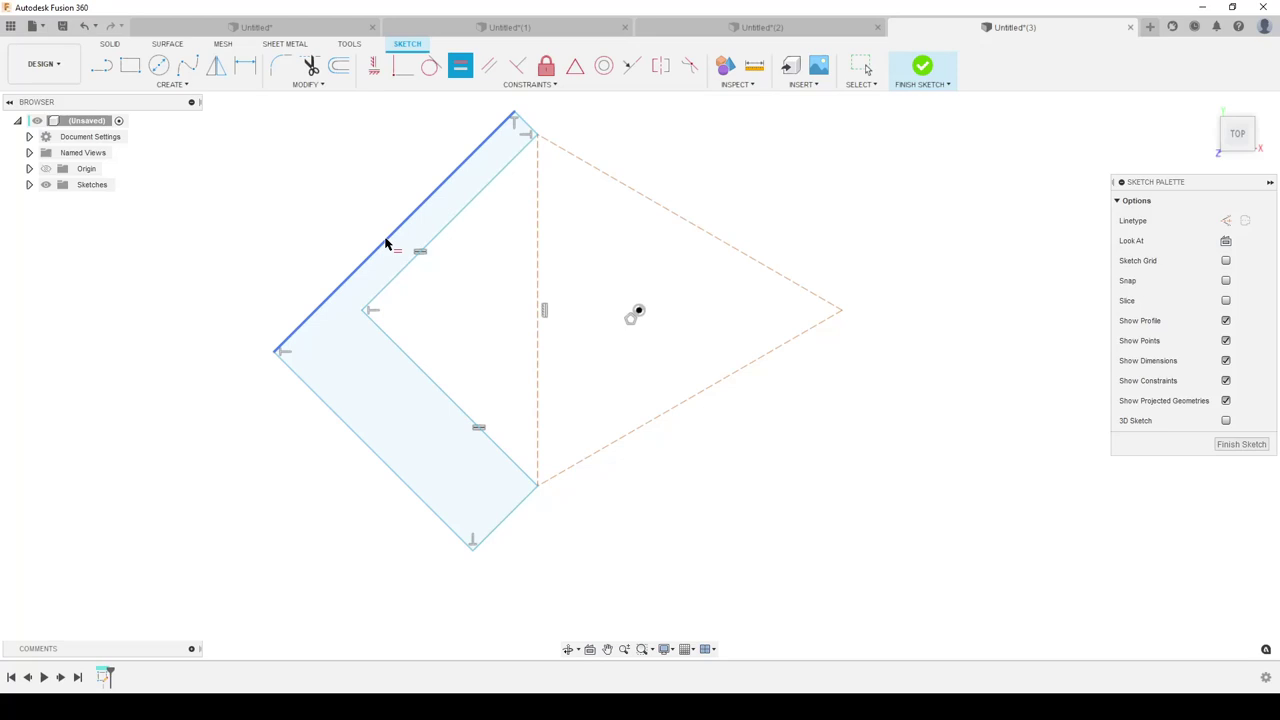
pyautogui.click(337, 414)
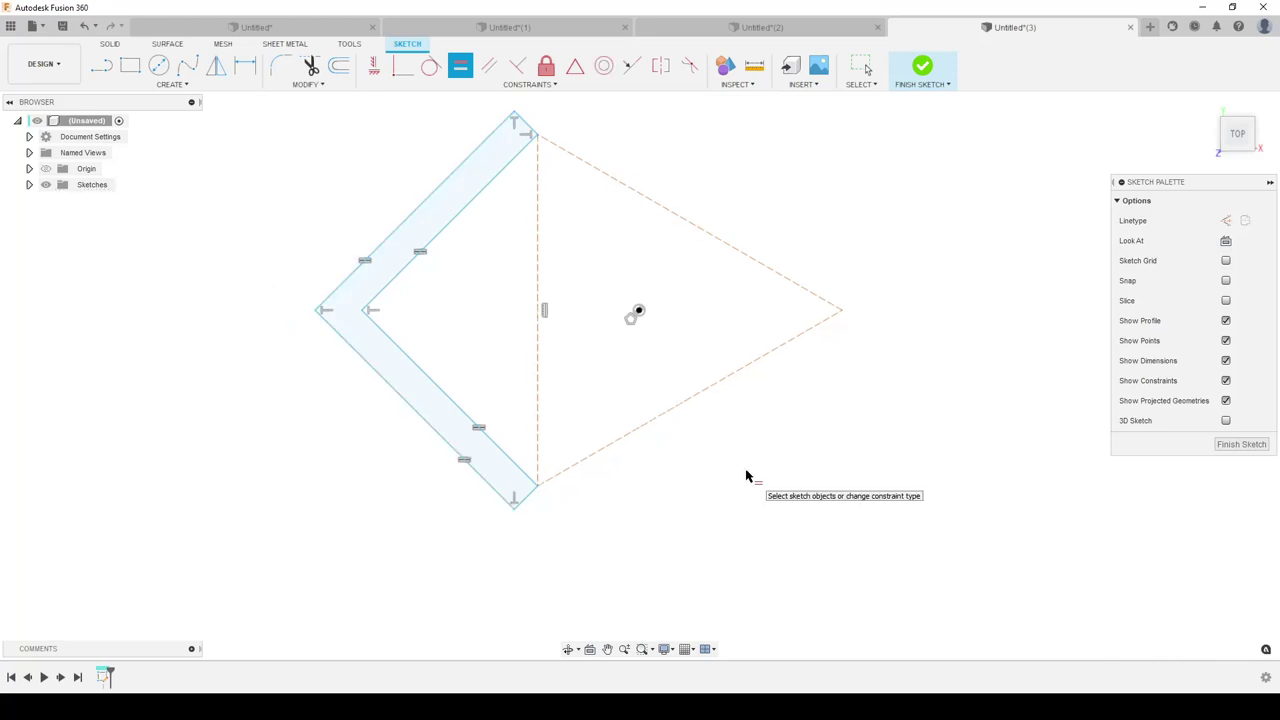
pyautogui.press('d')
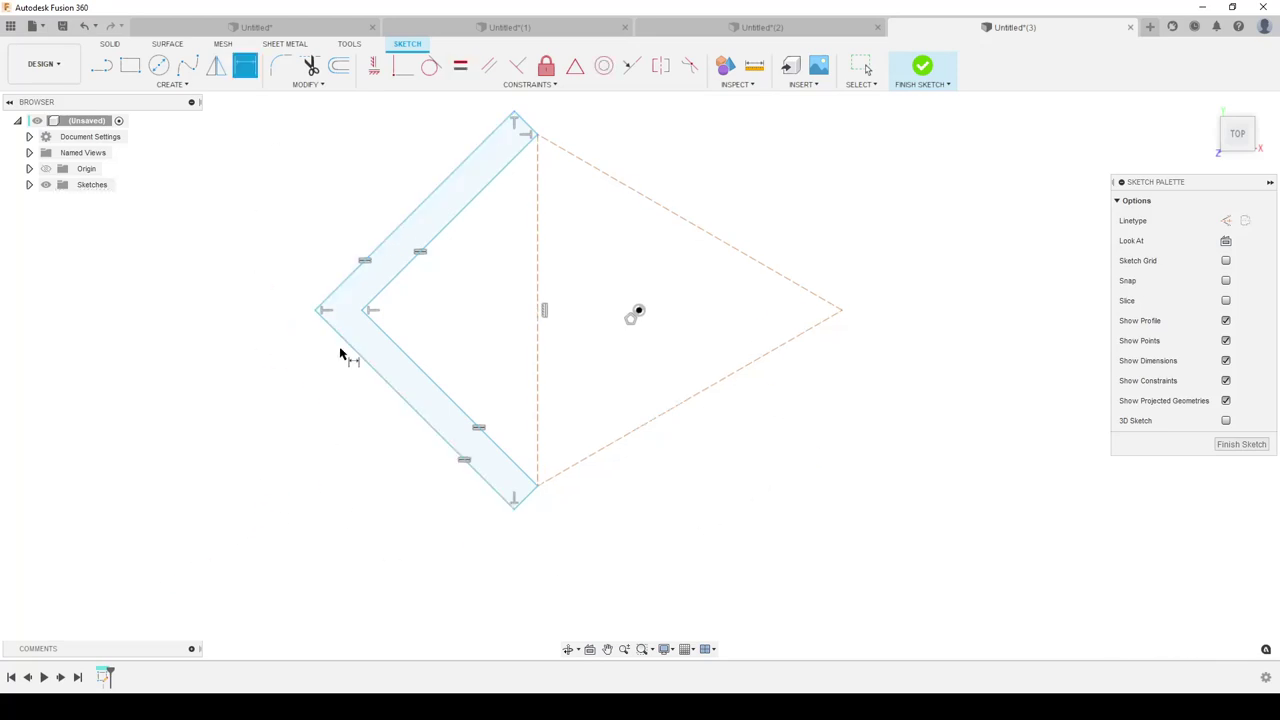
pyautogui.click(389, 389)
pyautogui.click(378, 405)
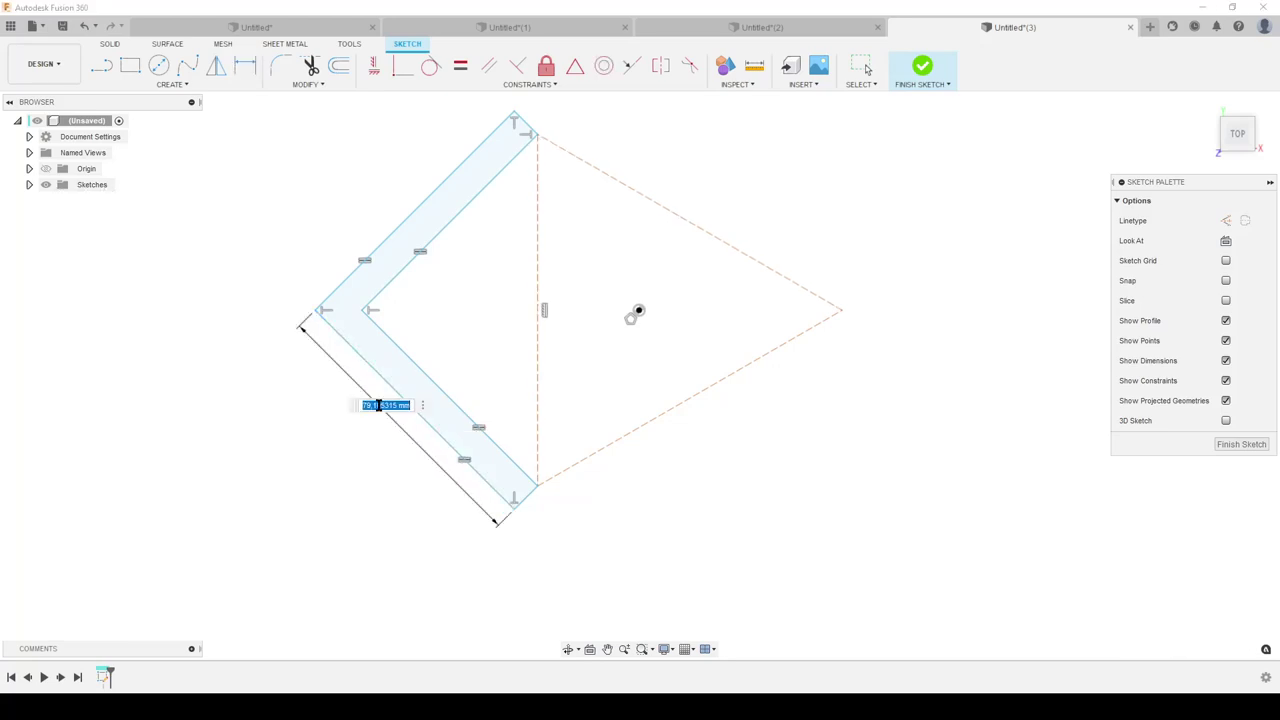
pyautogui.write('side = 85')
pyautogui.press('Return')
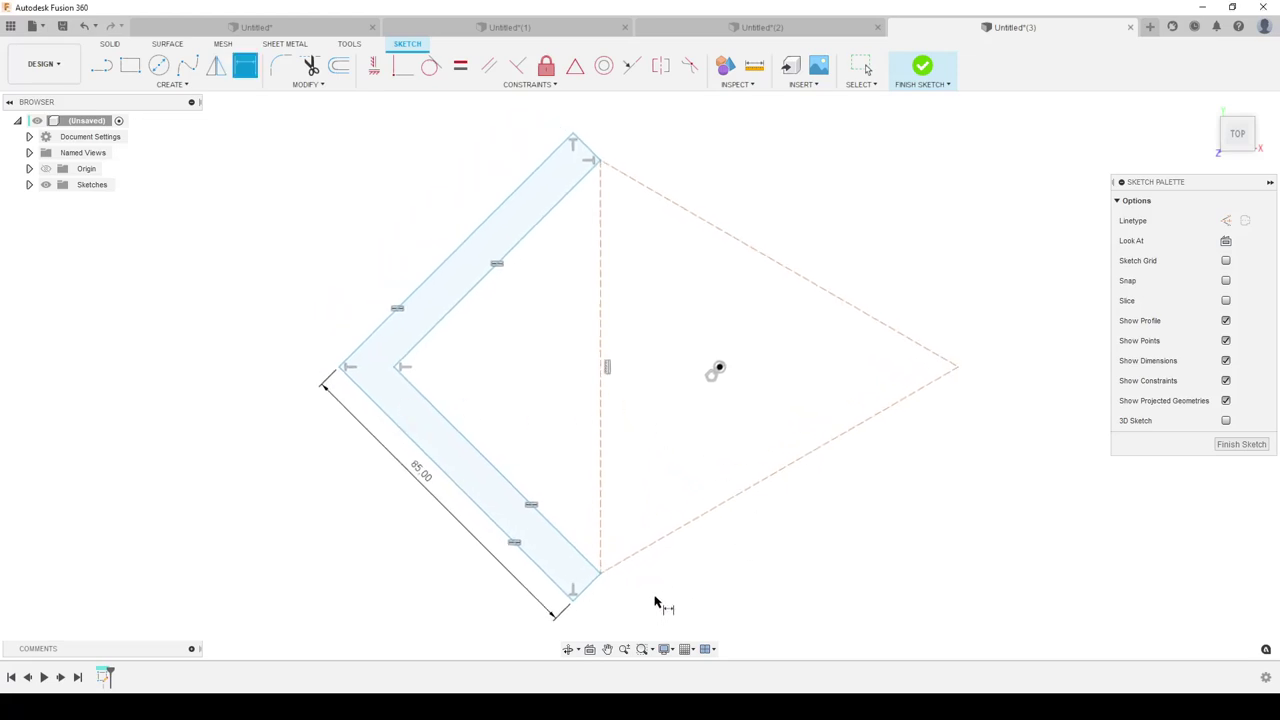
# Dimension the short end line to the width parameter 'w' (15 mm)
pyautogui.click(592, 586)
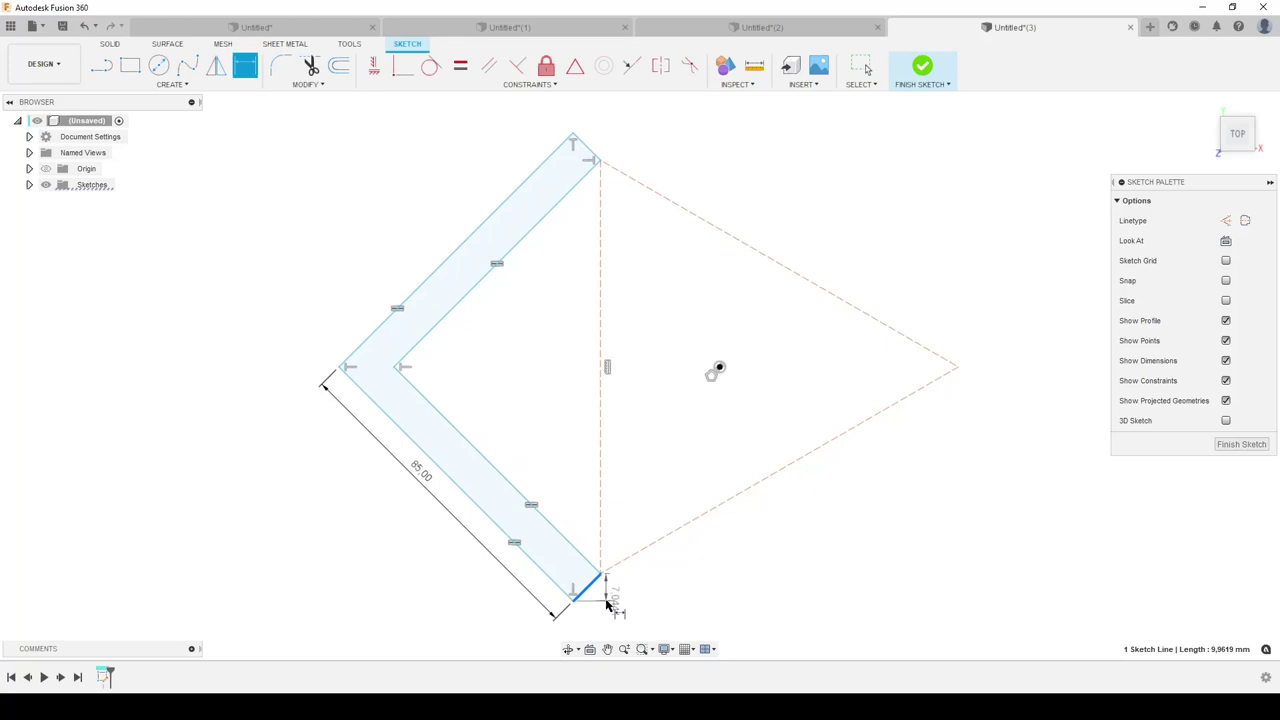
pyautogui.click(609, 614)
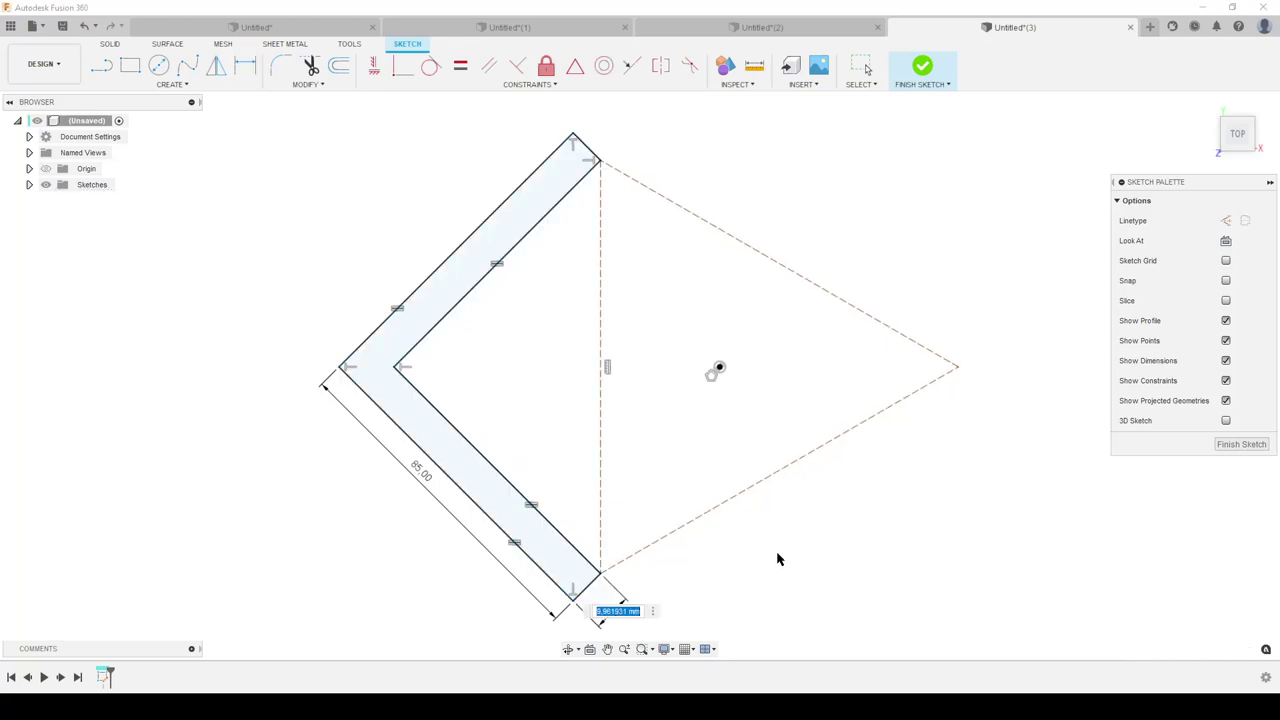
pyautogui.write('width = 1')
pyautogui.press('Return')
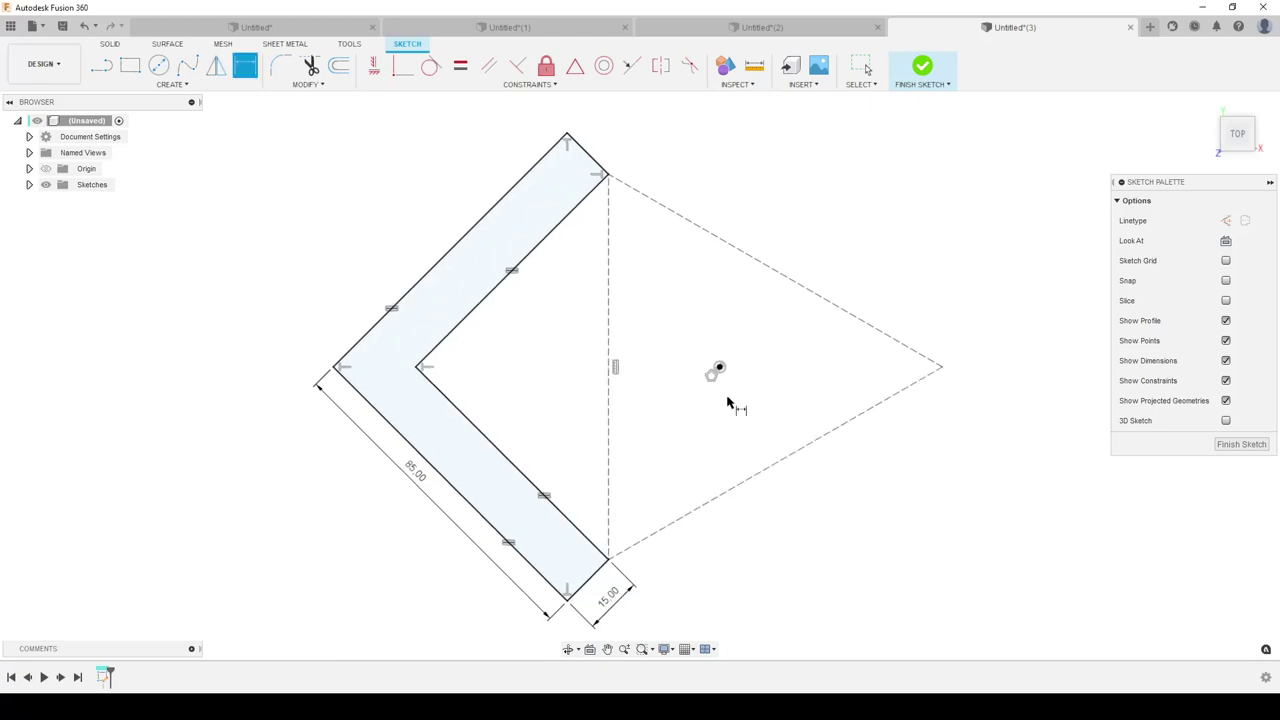
pyautogui.scroll(-3, 737, 400)
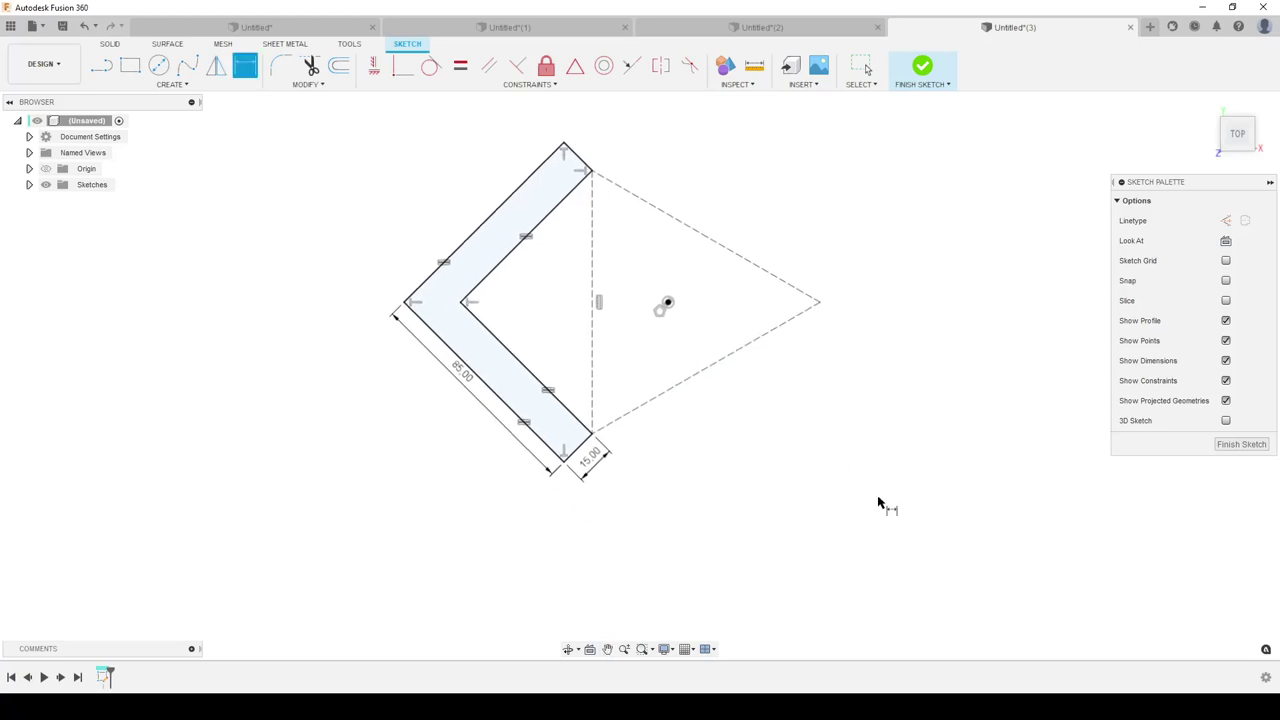
# Finish the L-profile sketch, compare the Untitled(2) and Untitled(1) models, then return to Untitled(3)
pyautogui.click(1262, 446)
pyautogui.keyDown('shift'); pyautogui.moveTo(620, 470); pyautogui.dragTo(557, 449, button='middle'); pyautogui.keyUp('shift')
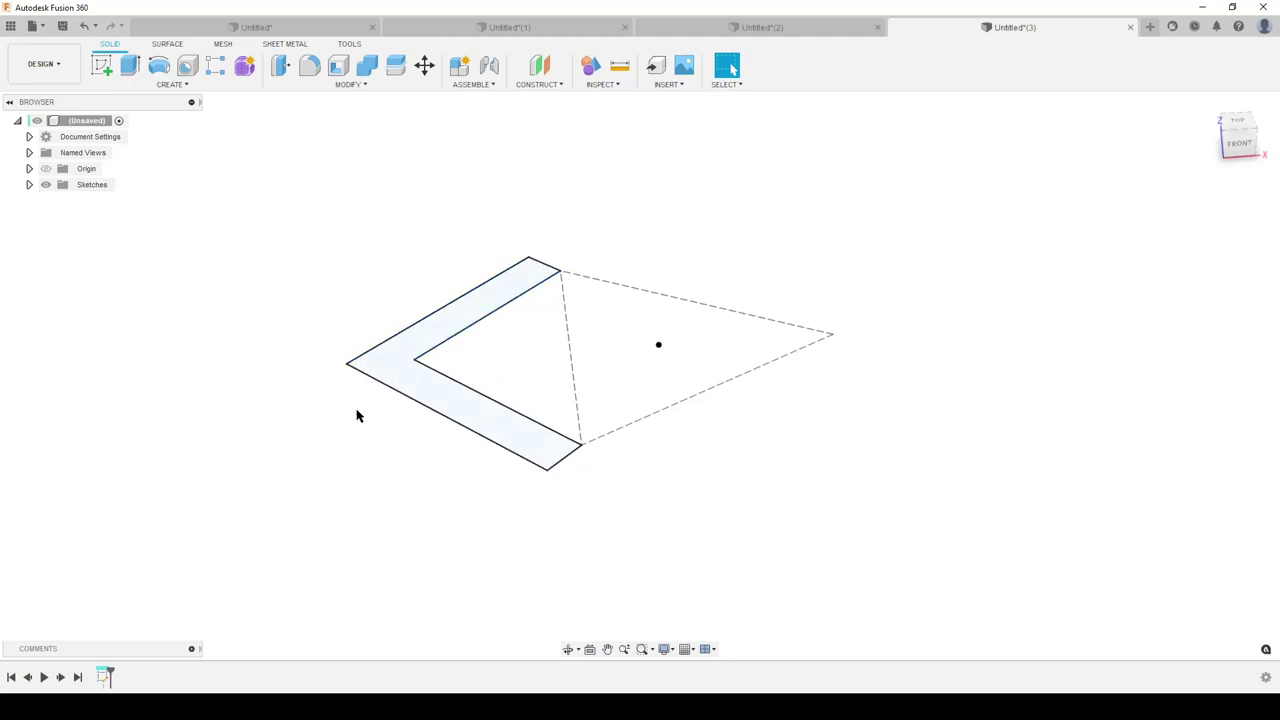
pyautogui.click(766, 28)
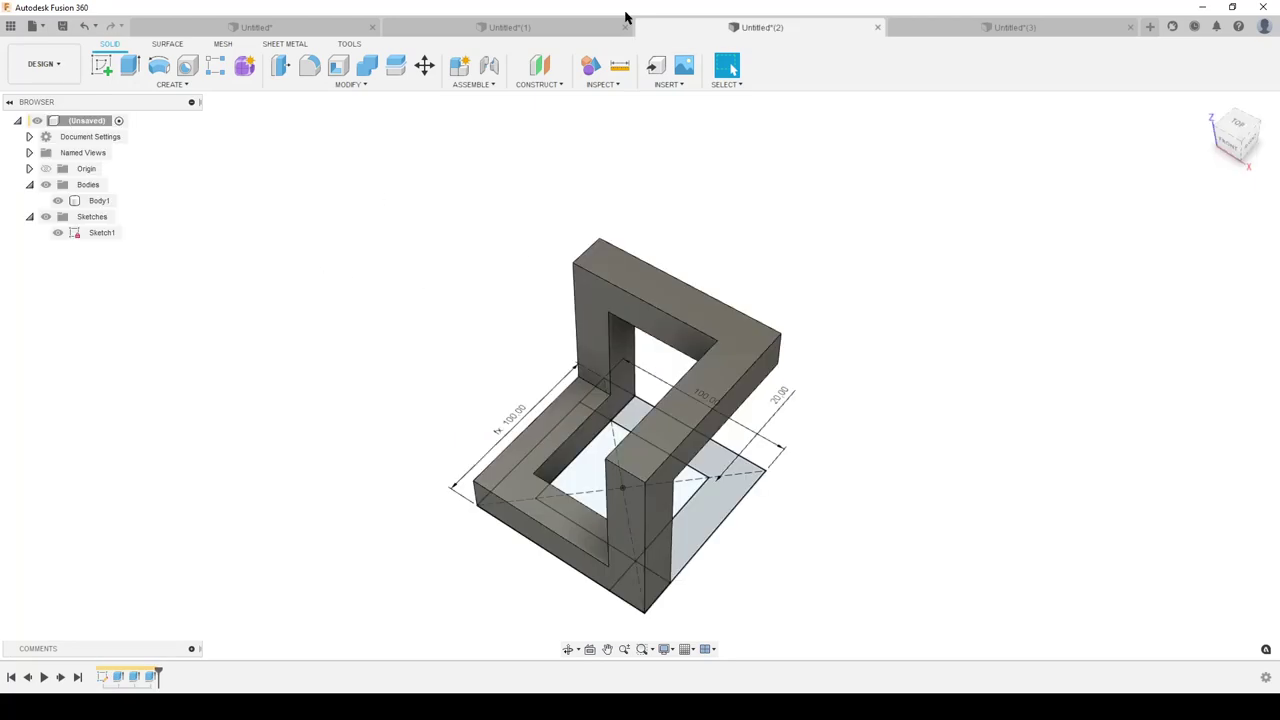
pyautogui.click(490, 28)
pyautogui.keyDown('shift'); pyautogui.moveTo(914, 434); pyautogui.dragTo(800, 420, button='middle'); pyautogui.keyUp('shift')
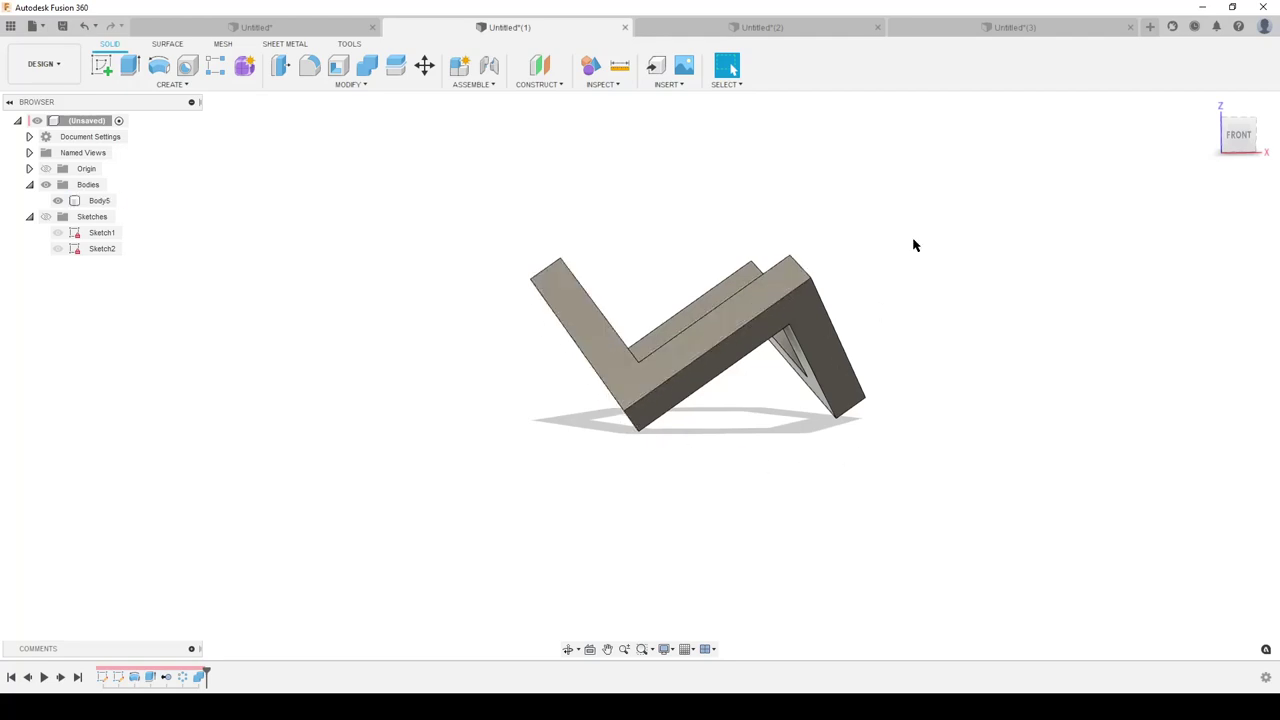
pyautogui.click(994, 27)
# Start an XZ-plane sketch and project the profile's diagonal inner edge and left corner vertex
pyautogui.click(101, 65)
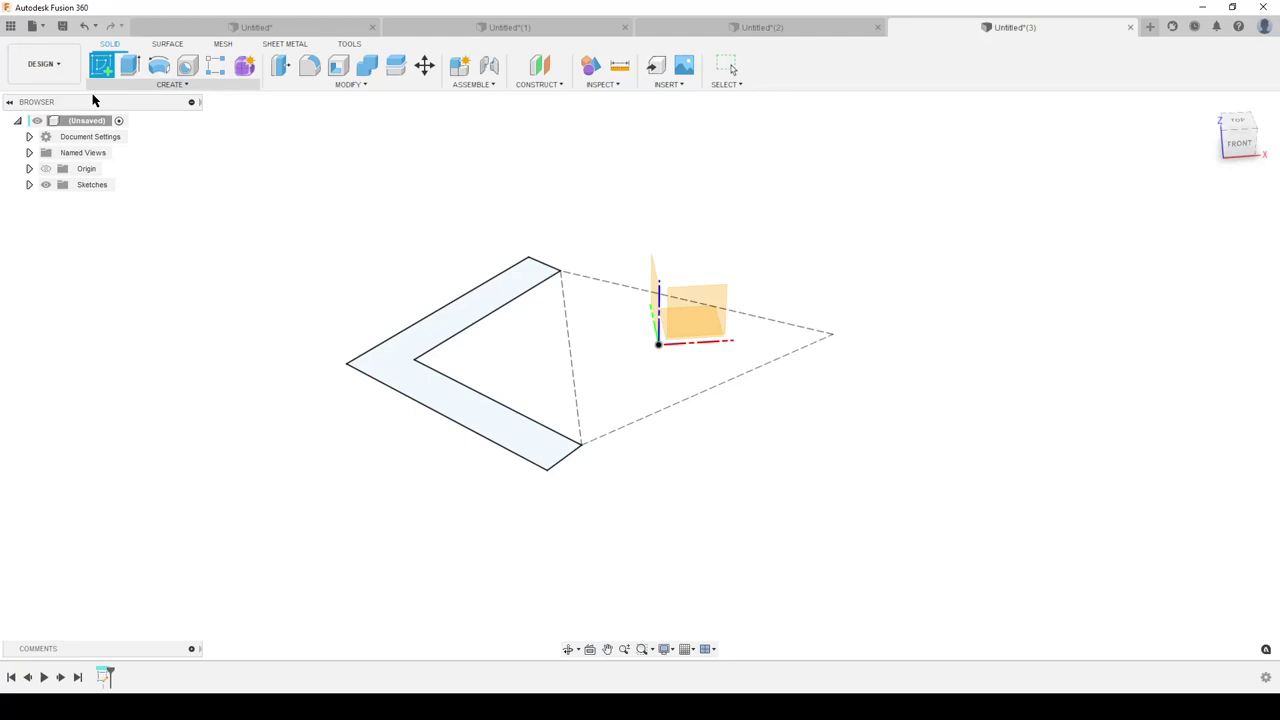
pyautogui.click(712, 316)
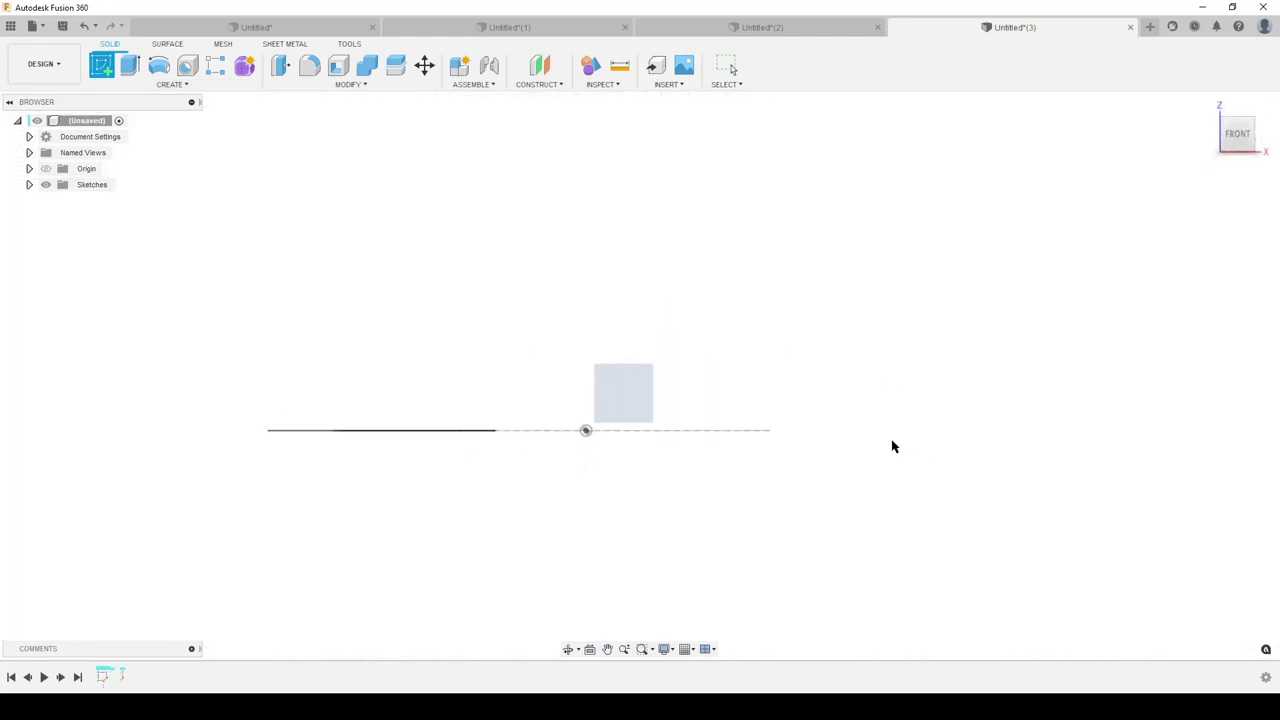
pyautogui.press('p')
pyautogui.keyDown('shift'); pyautogui.moveTo(592, 499); pyautogui.dragTo(598, 522, button='middle'); pyautogui.keyUp('shift')
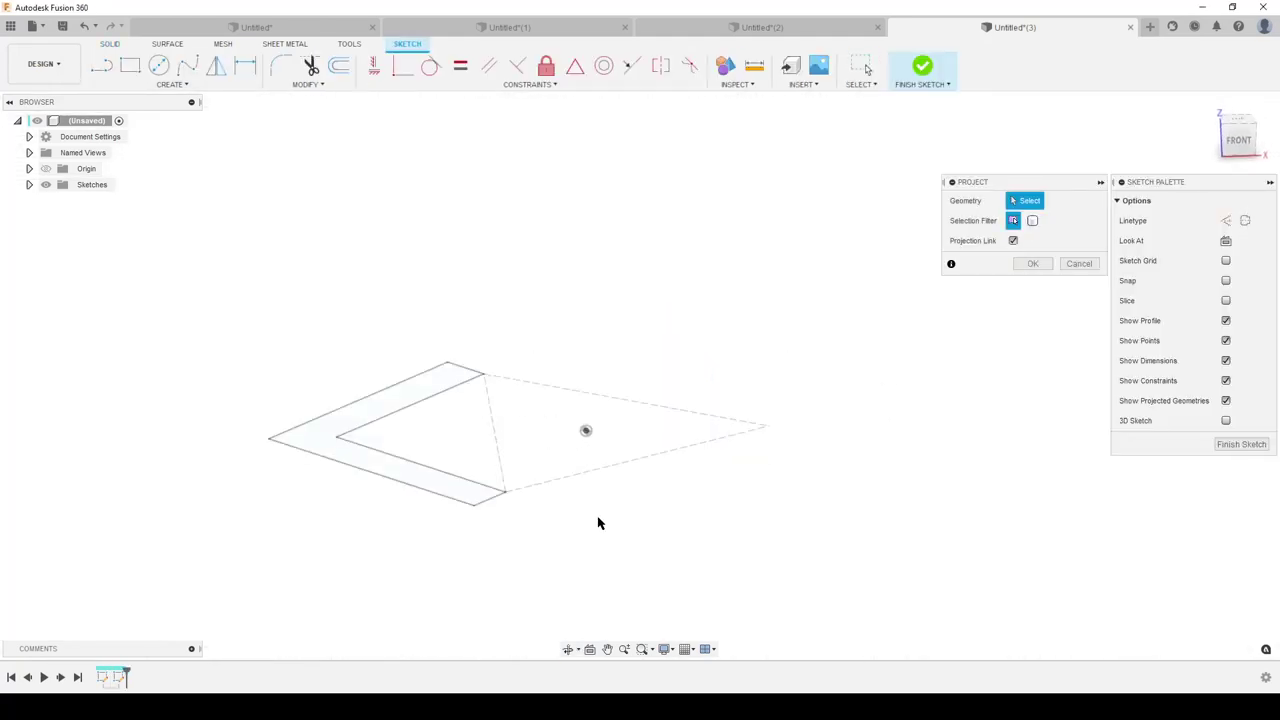
pyautogui.click(493, 428)
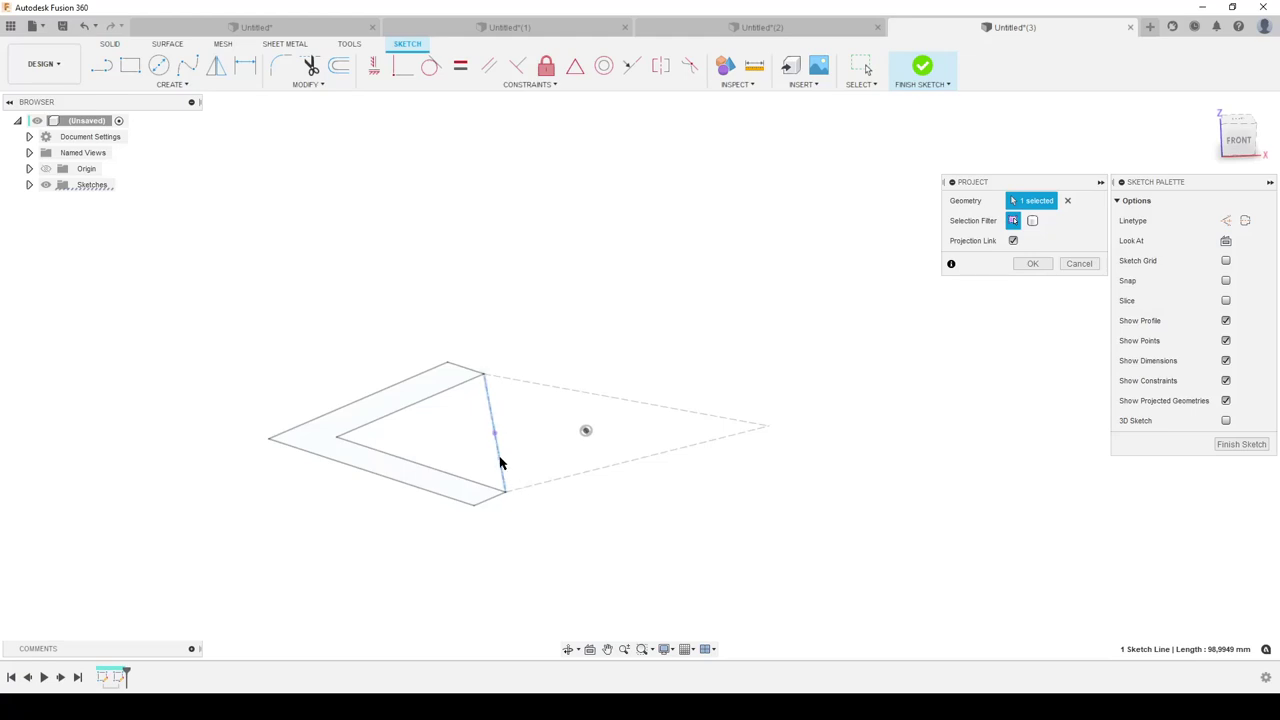
pyautogui.click(267, 440)
pyautogui.click(1032, 263)
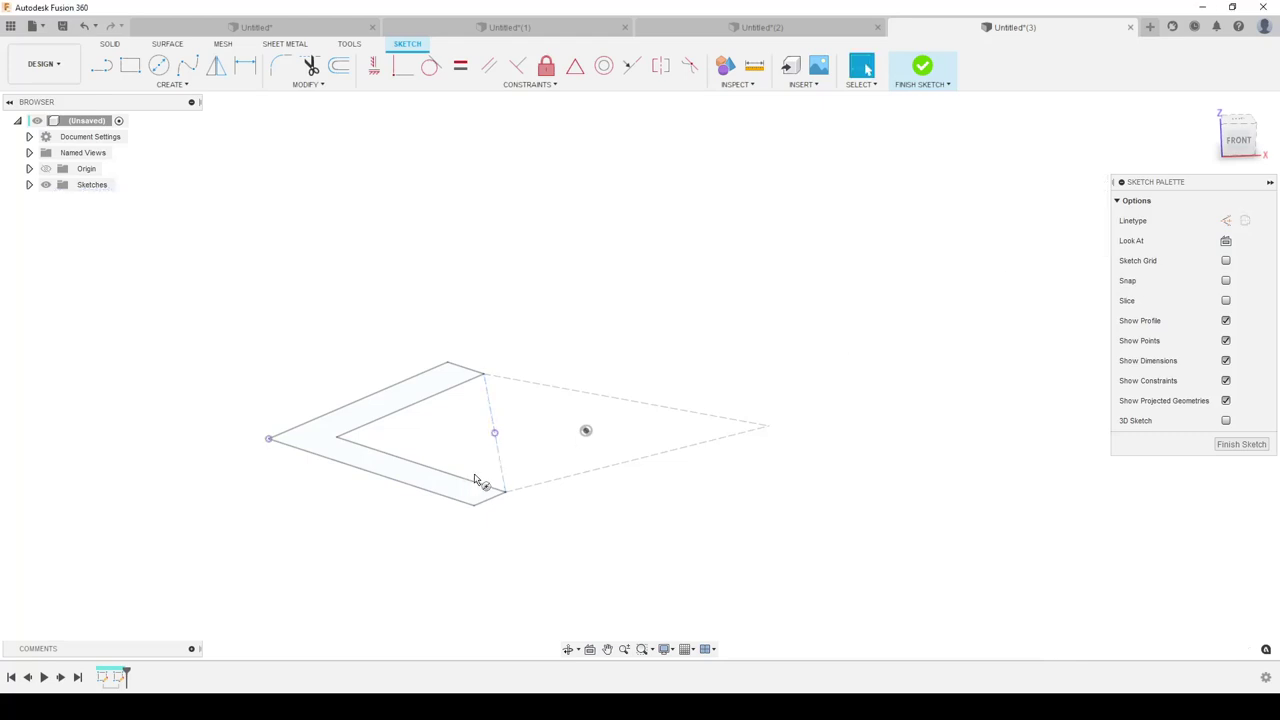
# Draw a circle from the diagonal's midpoint to the left corner, plus a radial line from its centre
pyautogui.press('c')
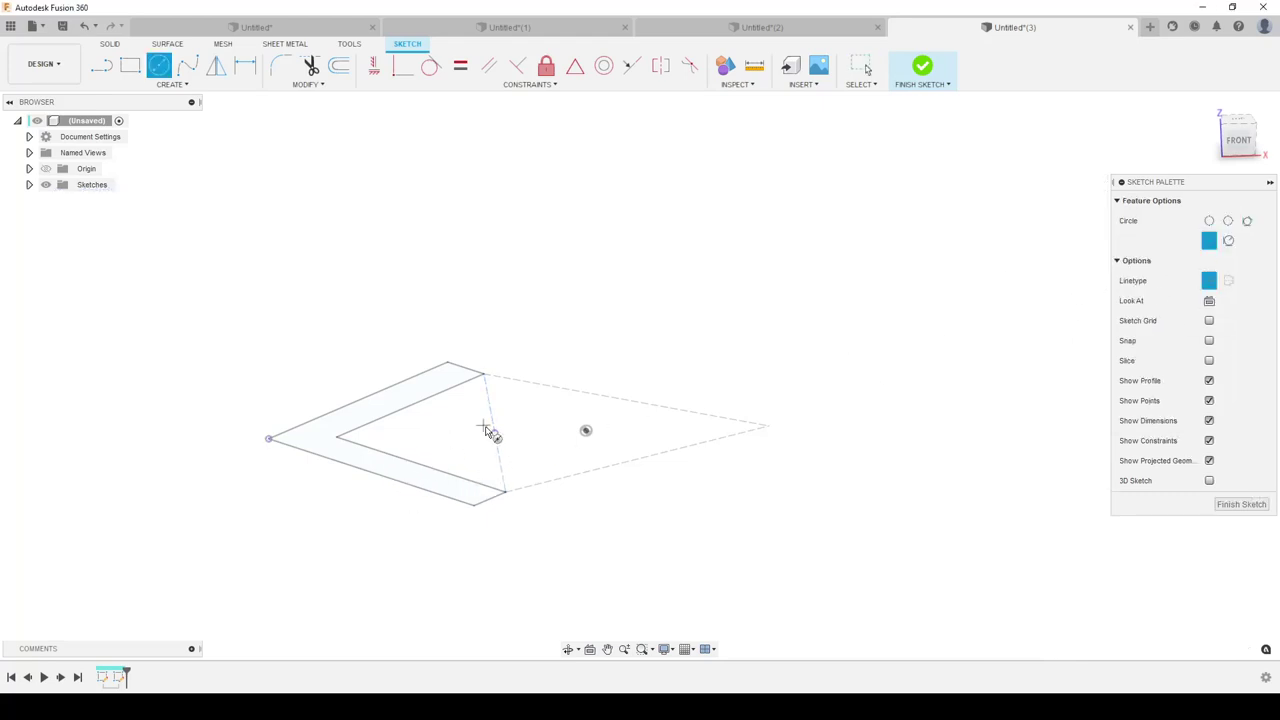
pyautogui.click(494, 433)
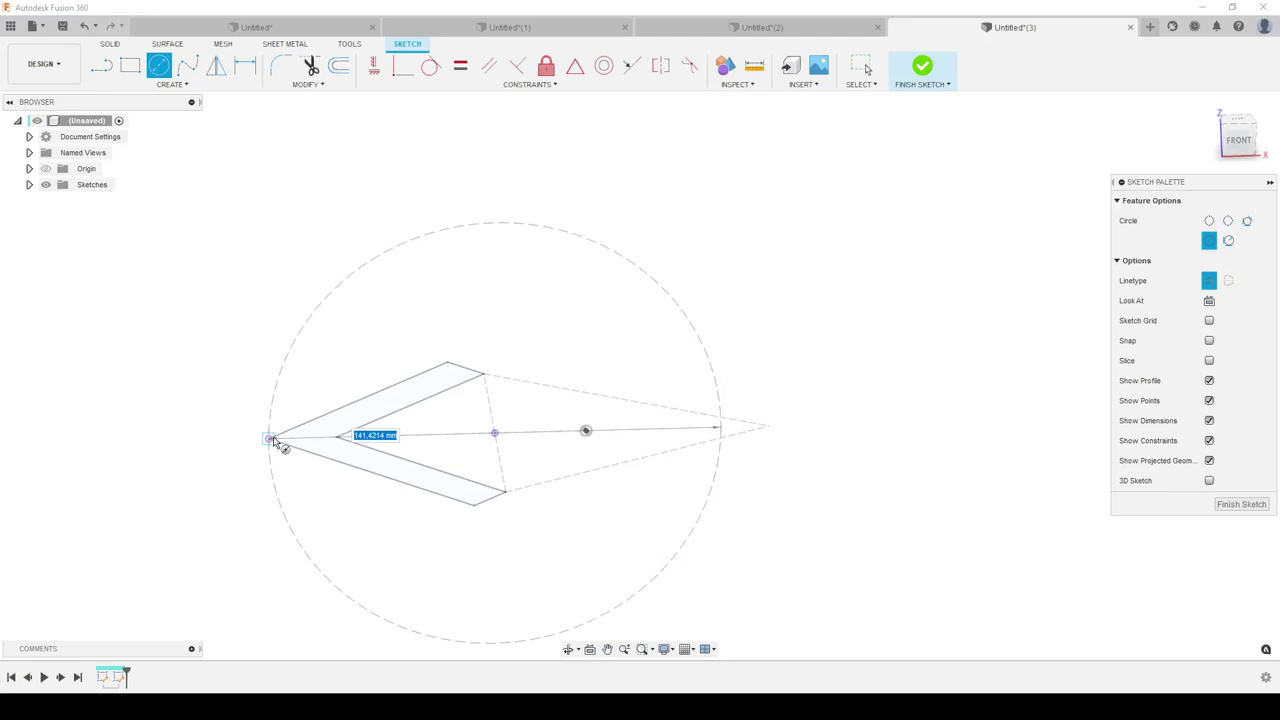
pyautogui.click(268, 438)
pyautogui.press('Escape')
pyautogui.press('l')
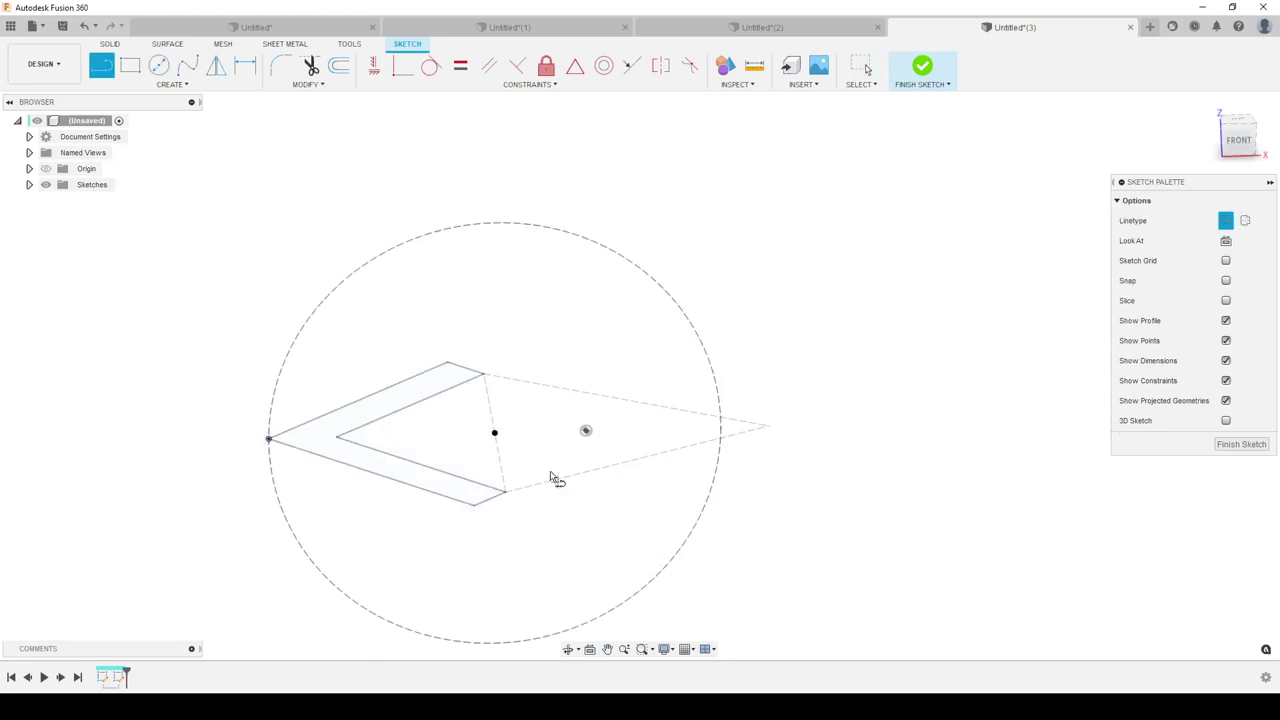
pyautogui.click(494, 433)
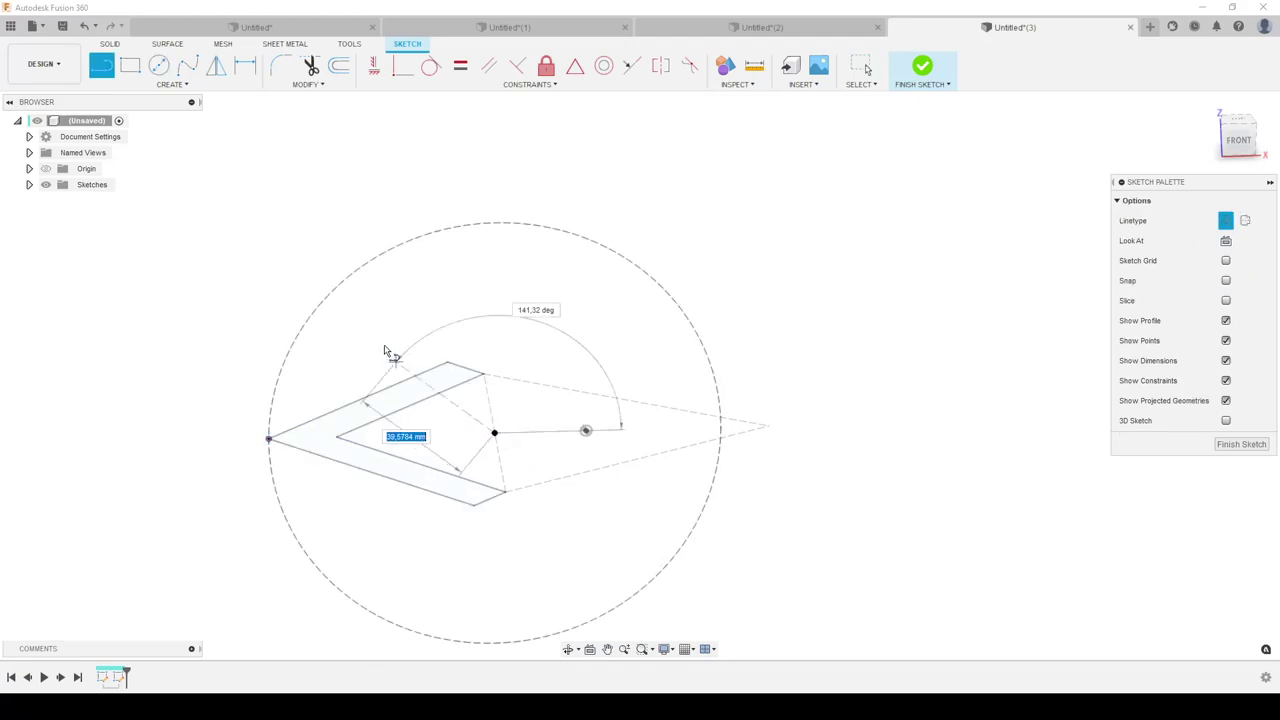
pyautogui.click(352, 272)
pyautogui.press('Escape')
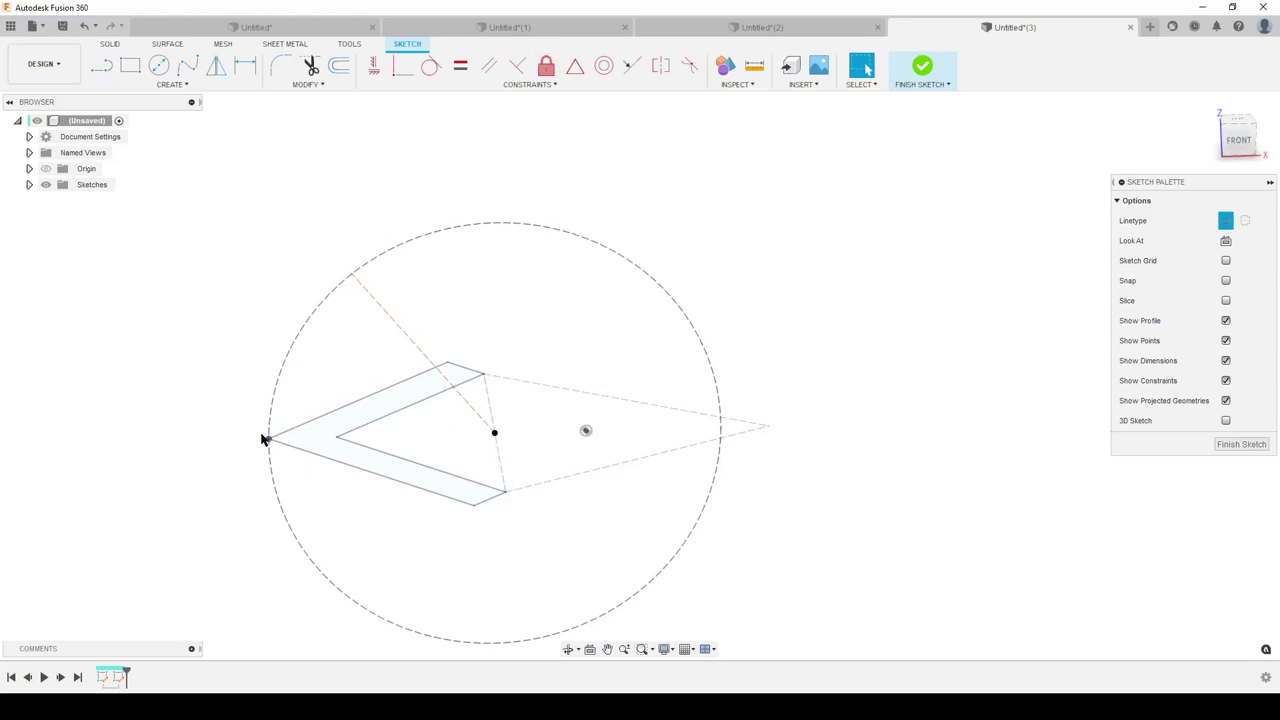
# Switch to Untitled(1) and orbit the single Body5 frame stand to inspect it from several angles
pyautogui.click(549, 36)
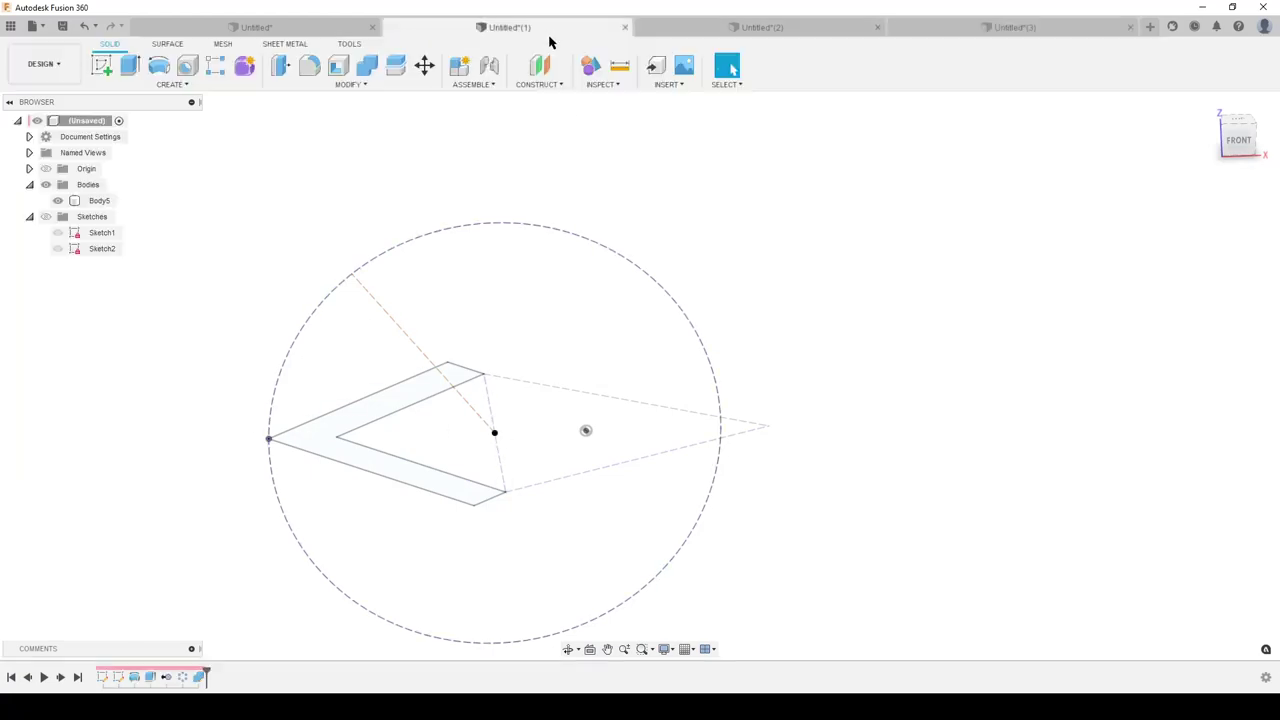
pyautogui.keyDown('shift'); pyautogui.moveTo(484, 463); pyautogui.dragTo(645, 478, button='middle'); pyautogui.keyUp('shift')
pyautogui.click(727, 448)
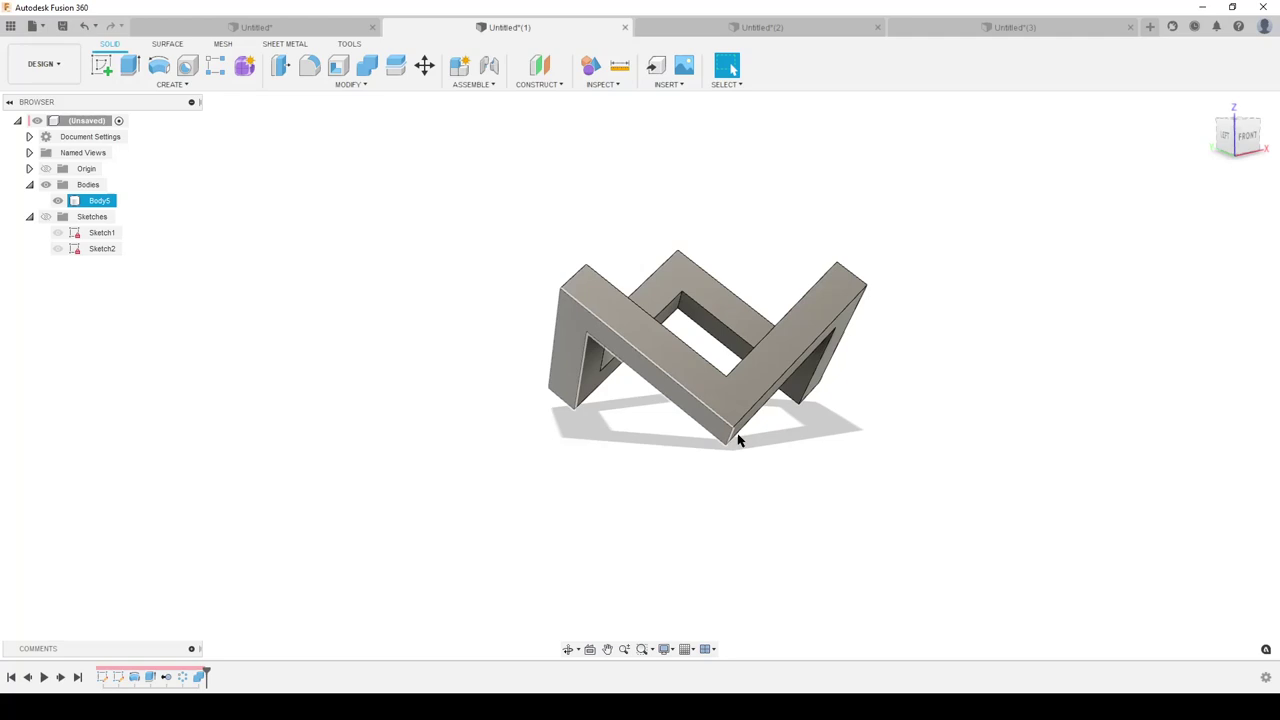
pyautogui.keyDown('shift'); pyautogui.moveTo(737, 437); pyautogui.dragTo(858, 393, button='middle'); pyautogui.keyUp('shift')
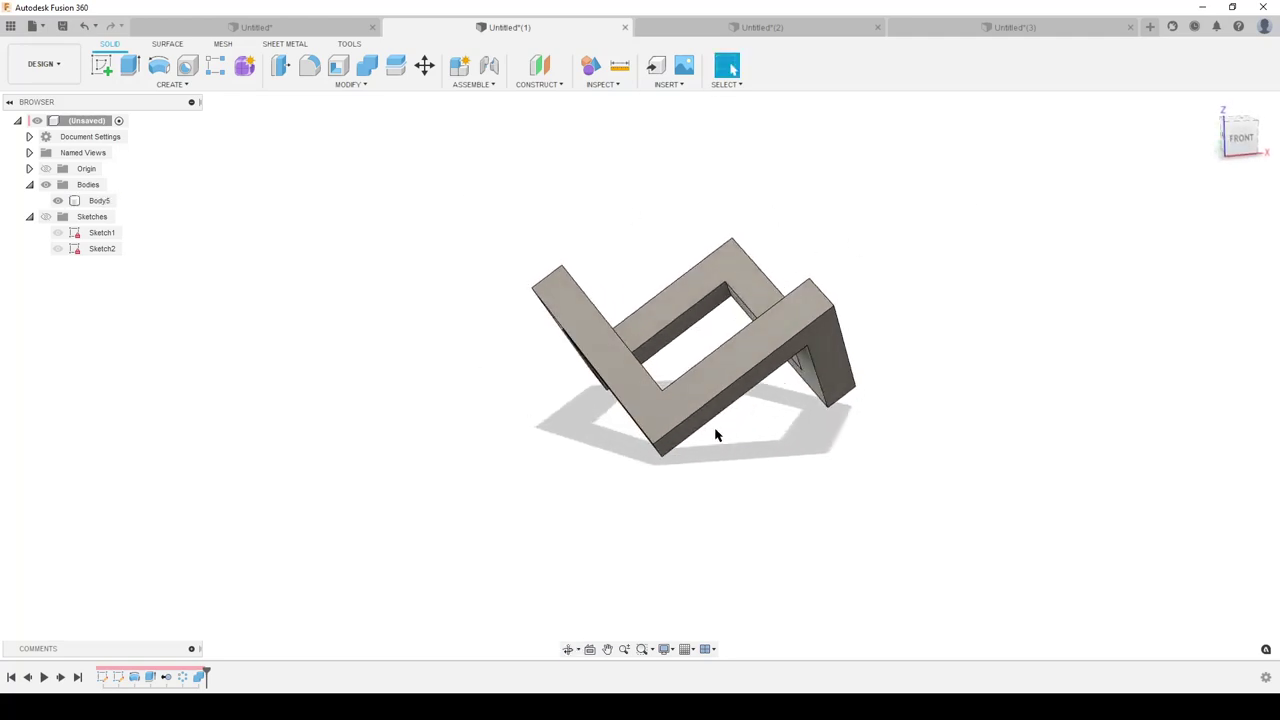
pyautogui.keyDown('shift'); pyautogui.moveTo(625, 461); pyautogui.dragTo(640, 449, button='middle'); pyautogui.keyUp('shift')
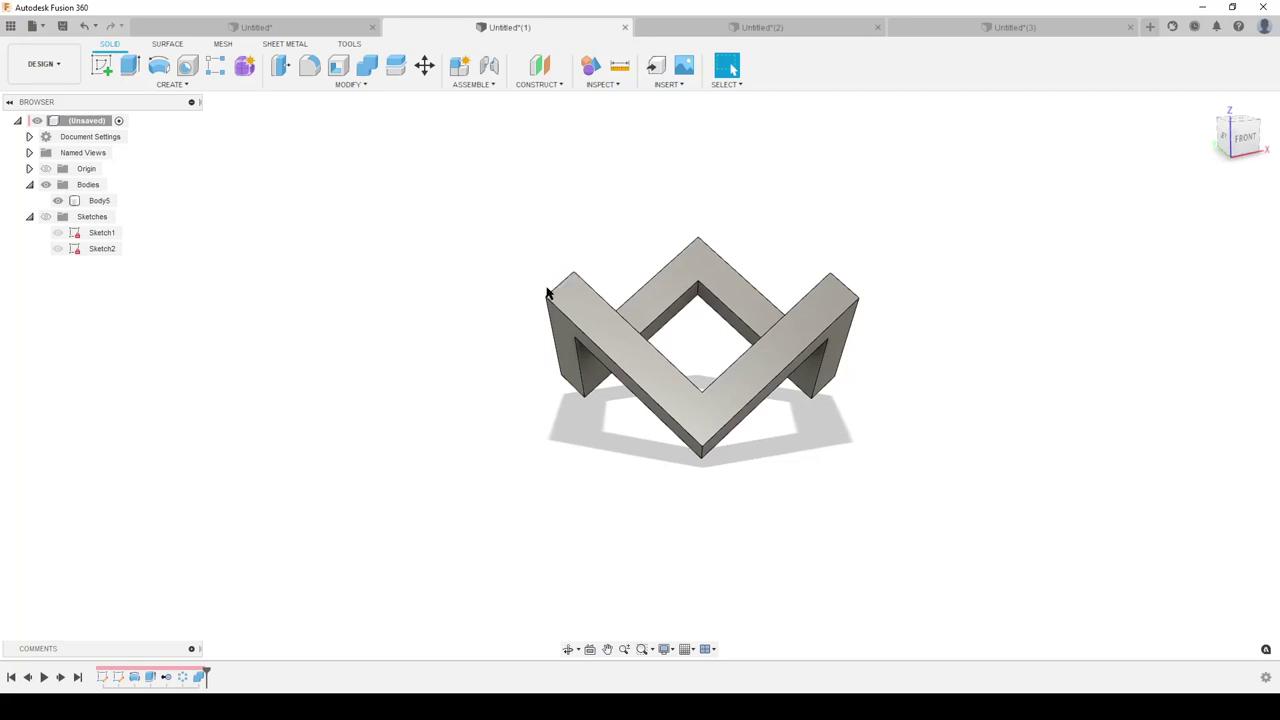
pyautogui.keyDown('shift'); pyautogui.moveTo(678, 368); pyautogui.dragTo(650, 447, button='middle'); pyautogui.keyUp('shift')
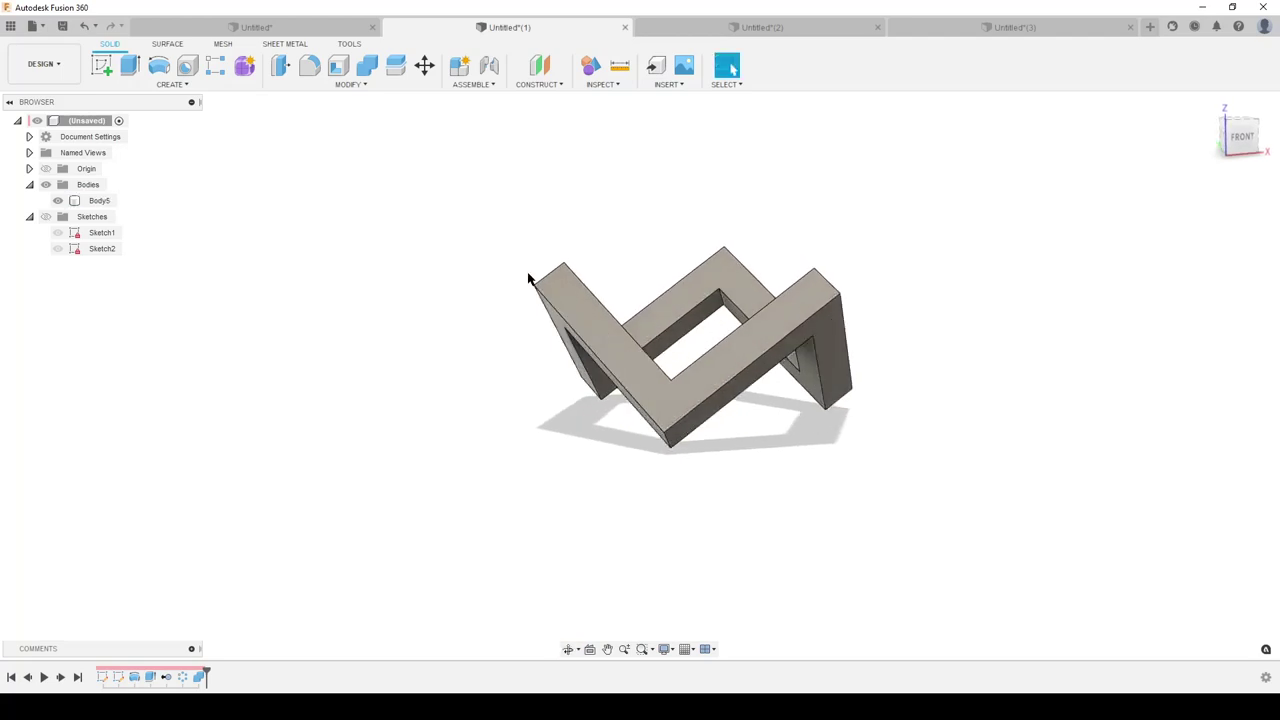
pyautogui.keyDown('shift'); pyautogui.moveTo(662, 458); pyautogui.dragTo(649, 449, button='middle'); pyautogui.keyUp('shift')
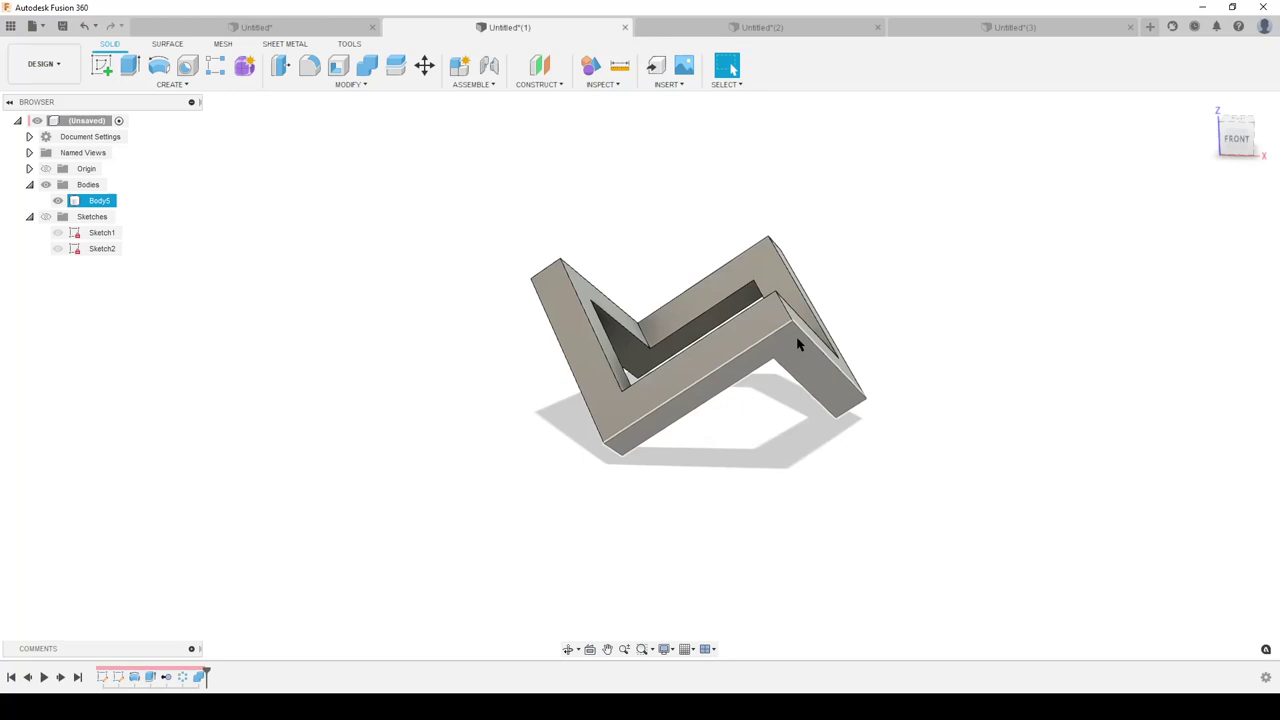
pyautogui.moveTo(662, 193)
pyautogui.keyDown('shift'); pyautogui.mouseDown(button='middle')
pyautogui.moveTo(686, 257)
pyautogui.moveTo(684, 182)
pyautogui.mouseUp(button='middle'); pyautogui.keyUp('shift')
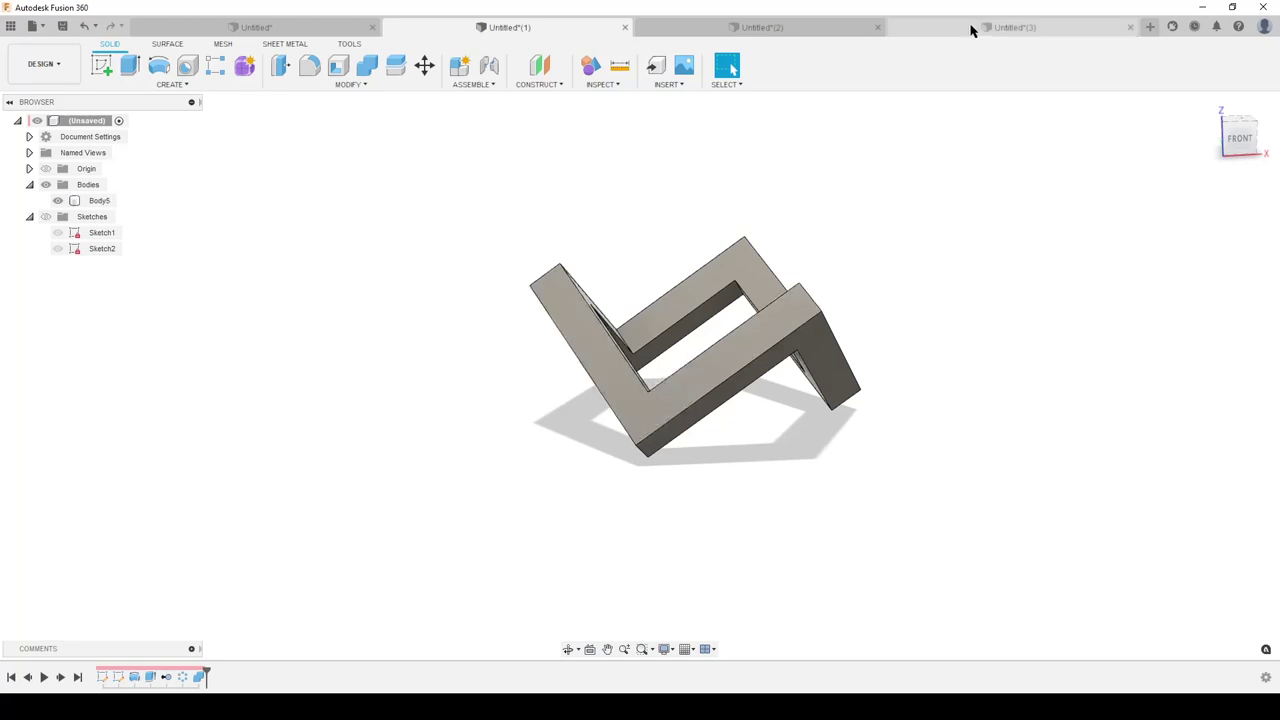
# In Untitled(3), draw a vertical line and a second line perpendicular to the slanted guide line
pyautogui.click(971, 28)
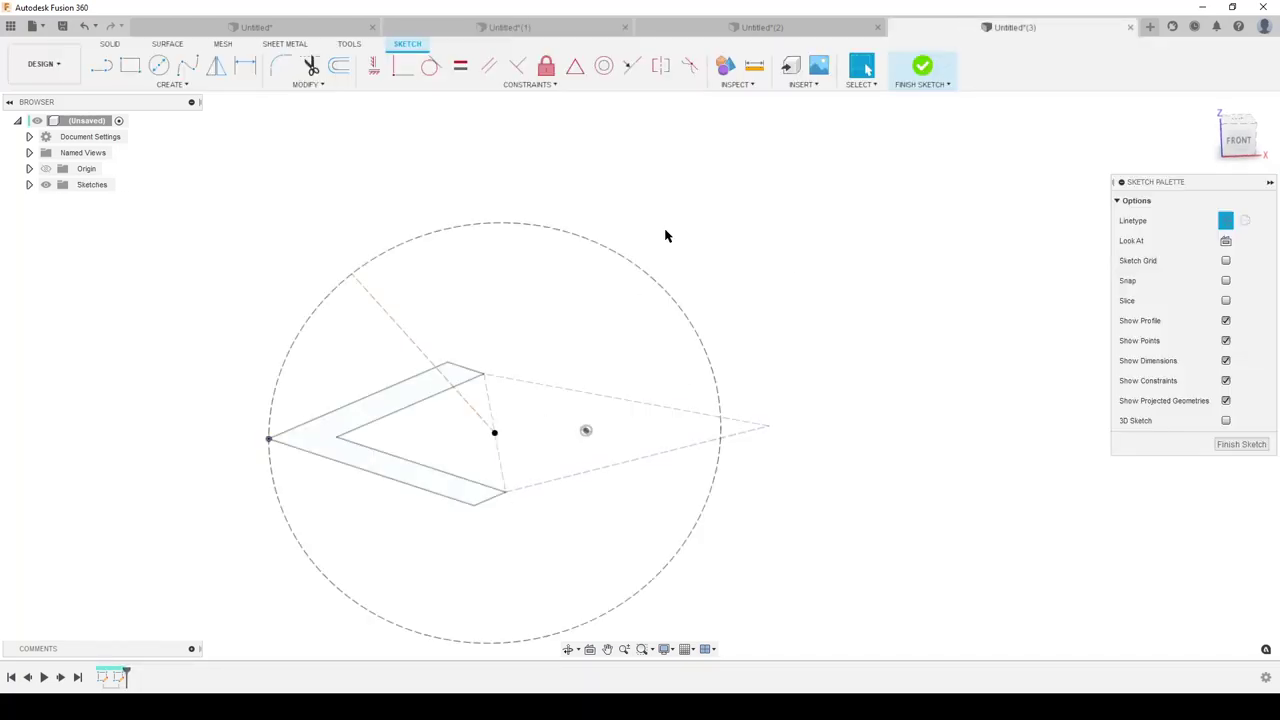
pyautogui.press('l')
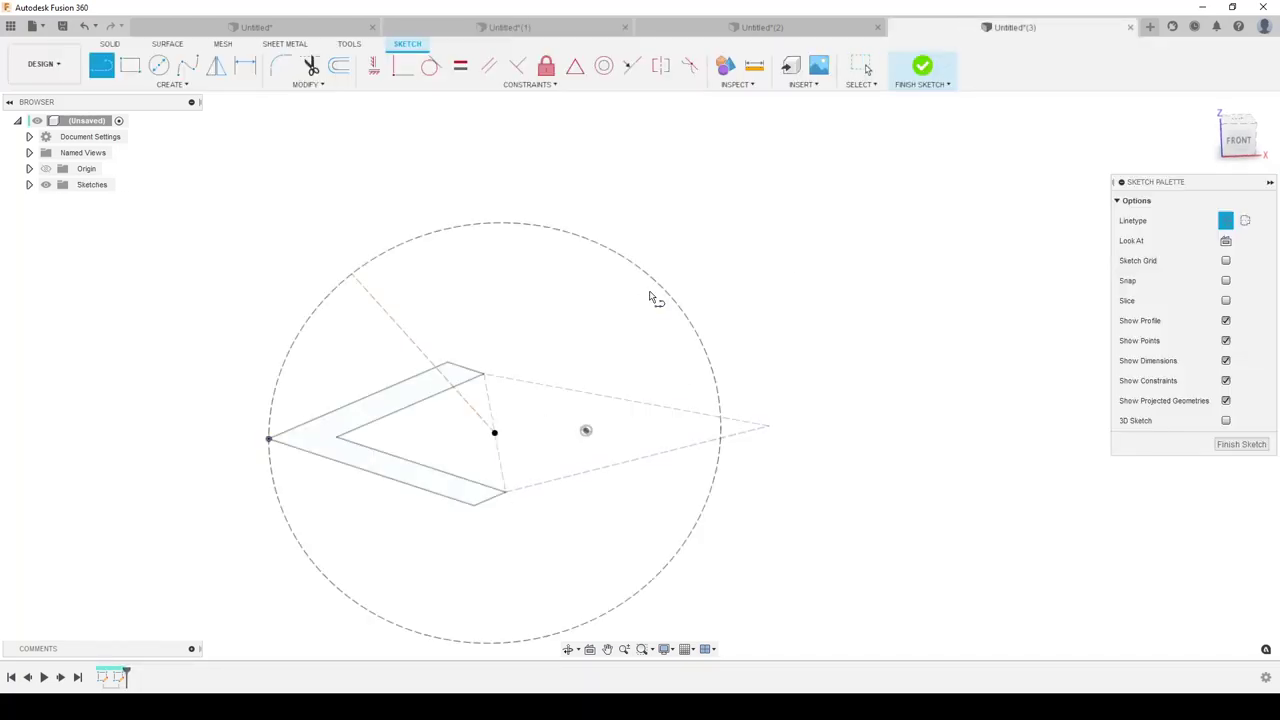
pyautogui.click(586, 432)
pyautogui.click(586, 118)
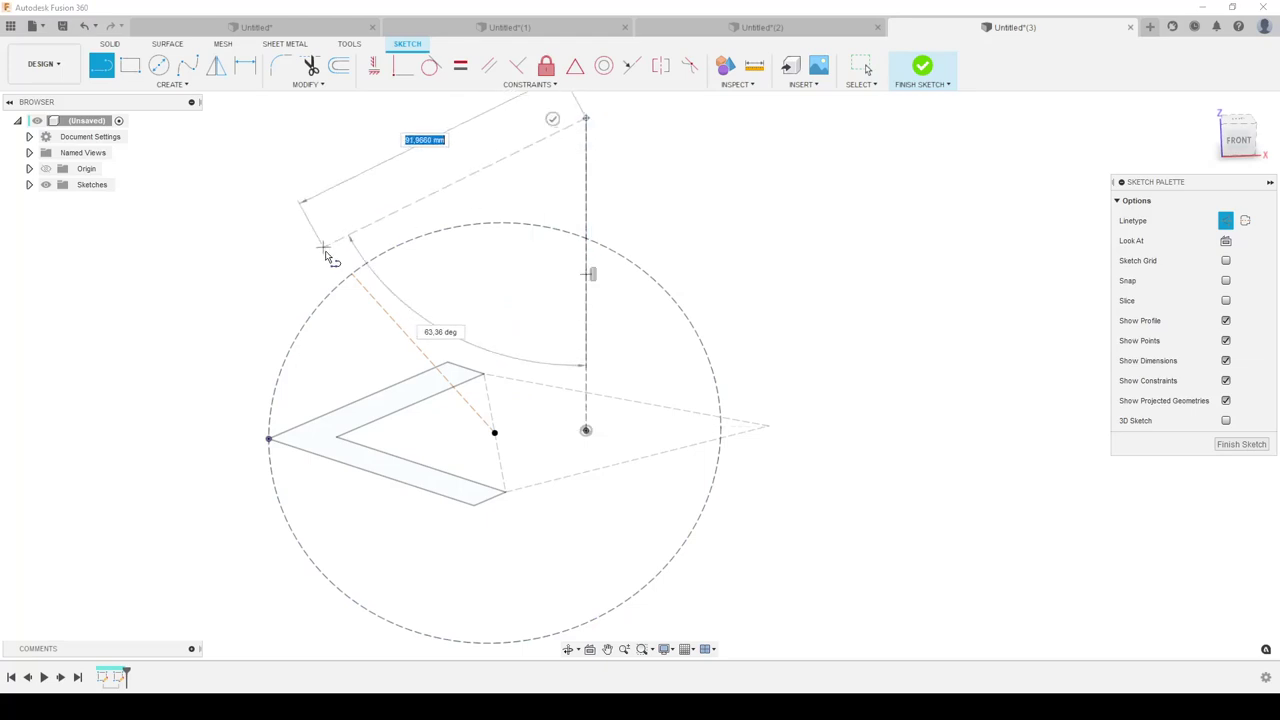
pyautogui.click(357, 277)
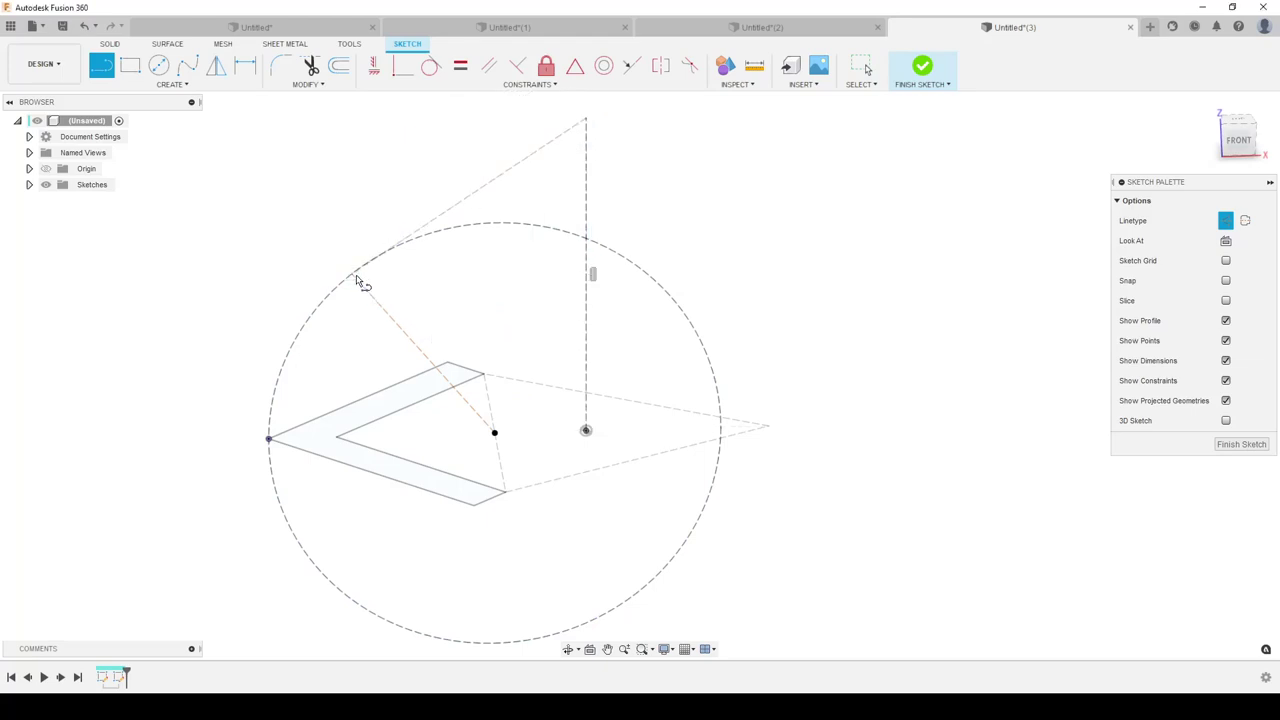
pyautogui.click(517, 65)
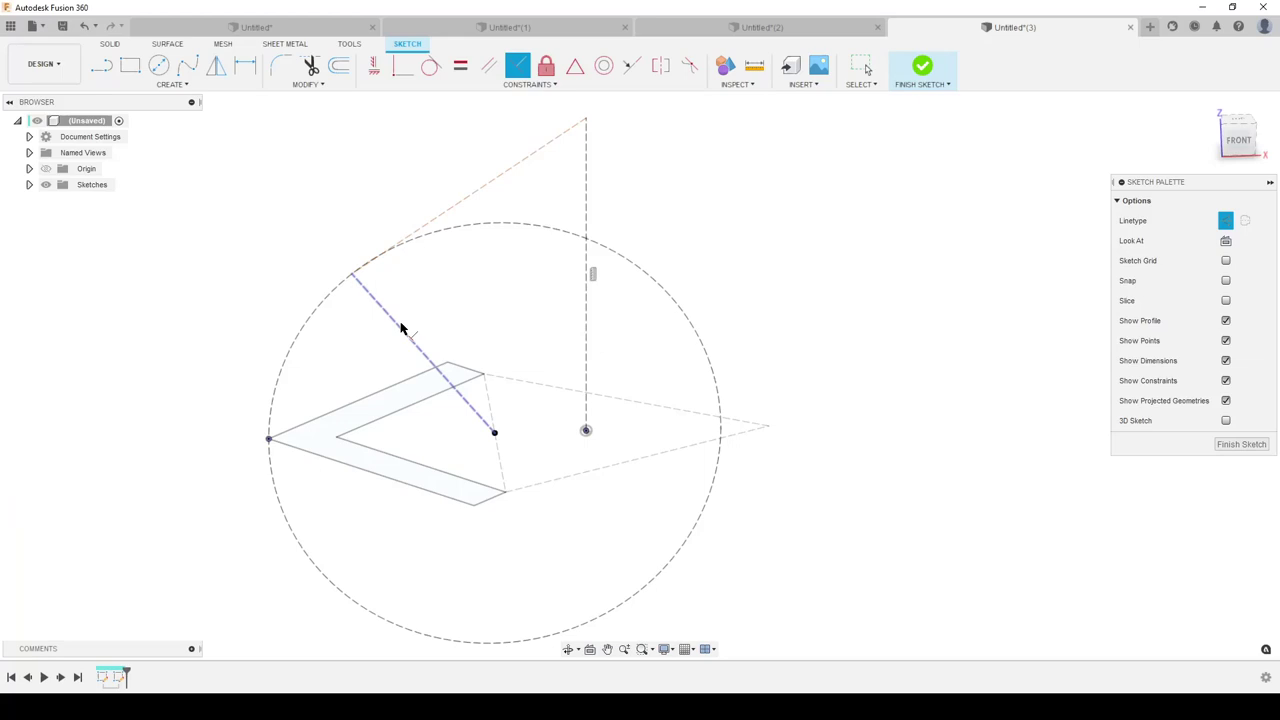
pyautogui.click(400, 326)
pyautogui.click(457, 207)
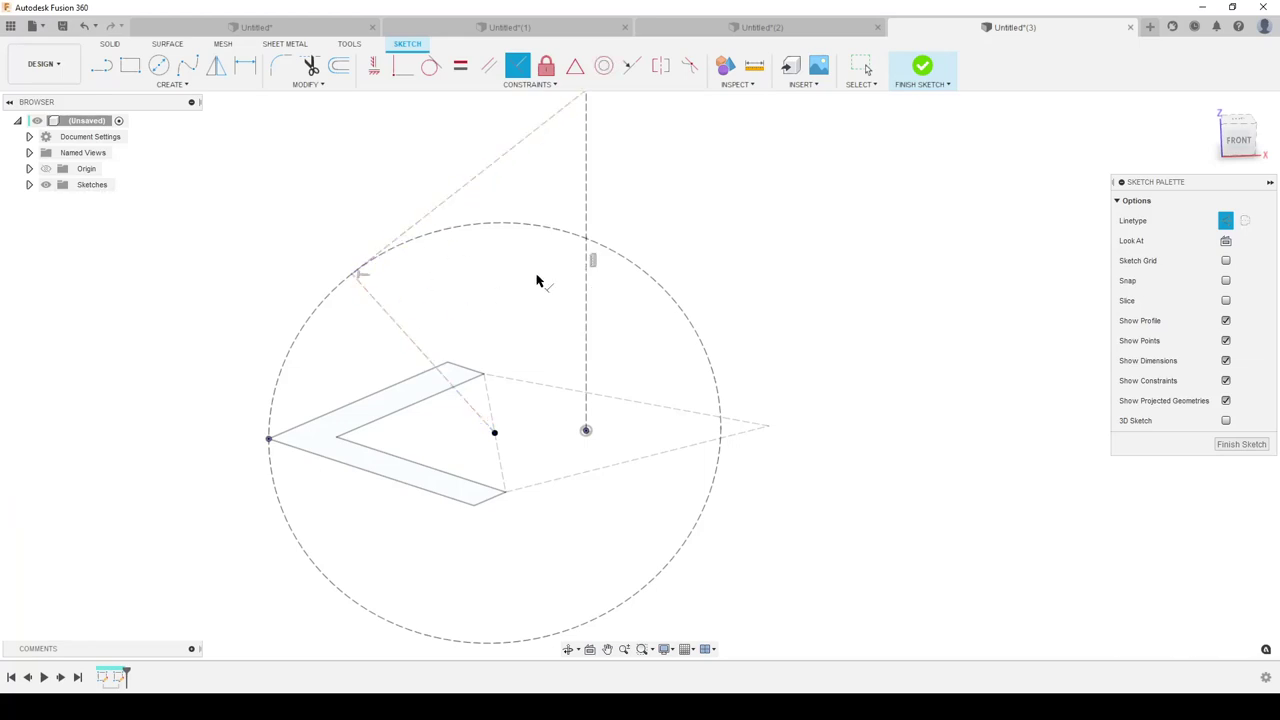
pyautogui.scroll(-2, 537, 282)
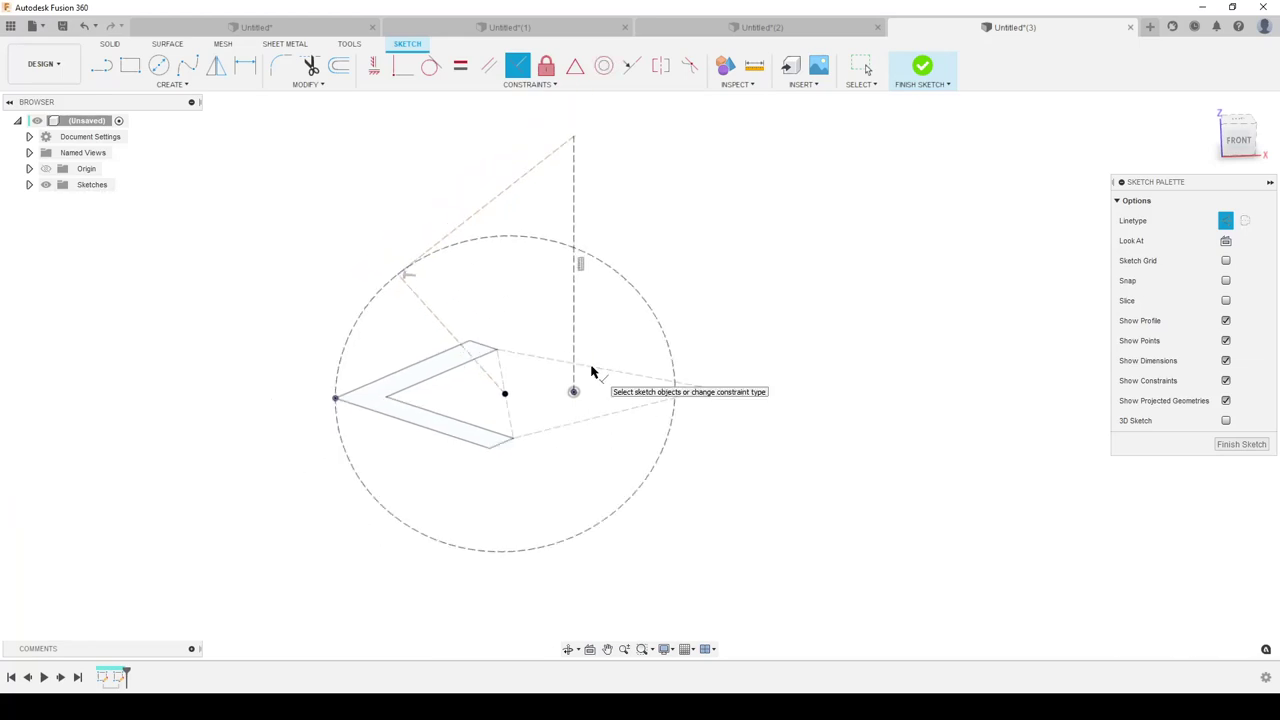
# Dimension the perpendicular upper line to 85 mm and expand the browser's sketch list
pyautogui.press('d')
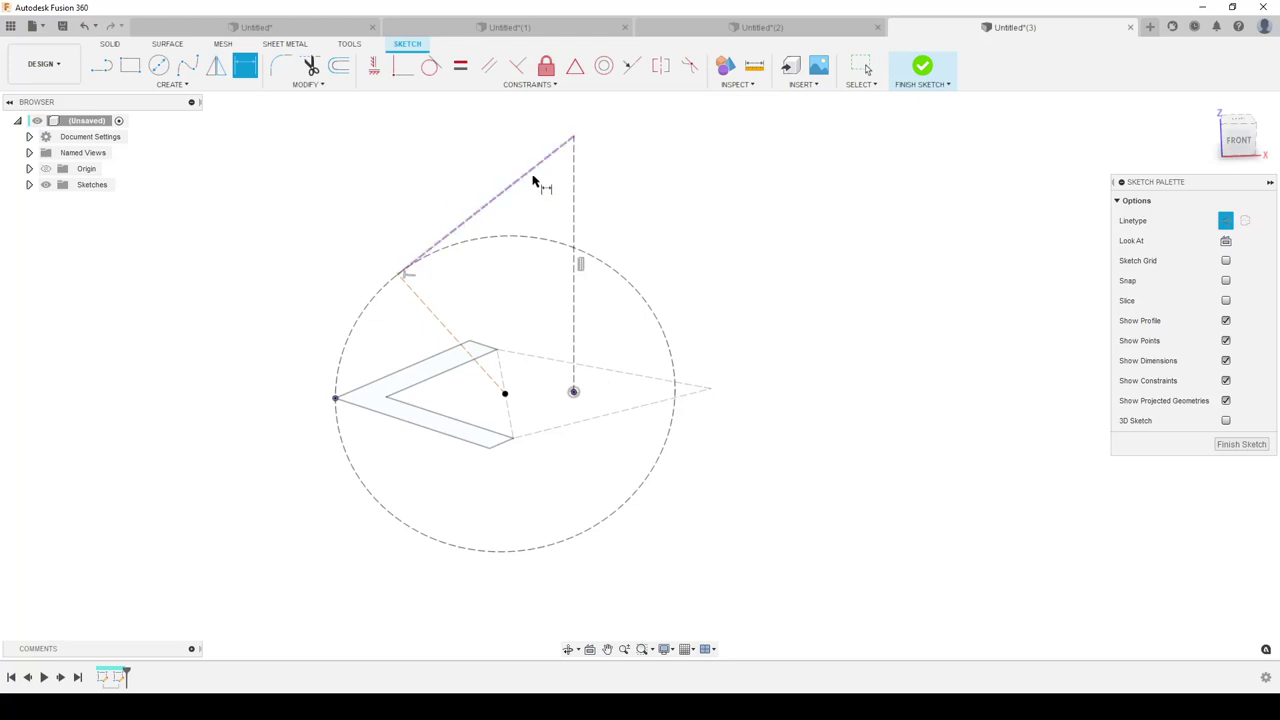
pyautogui.click(489, 207)
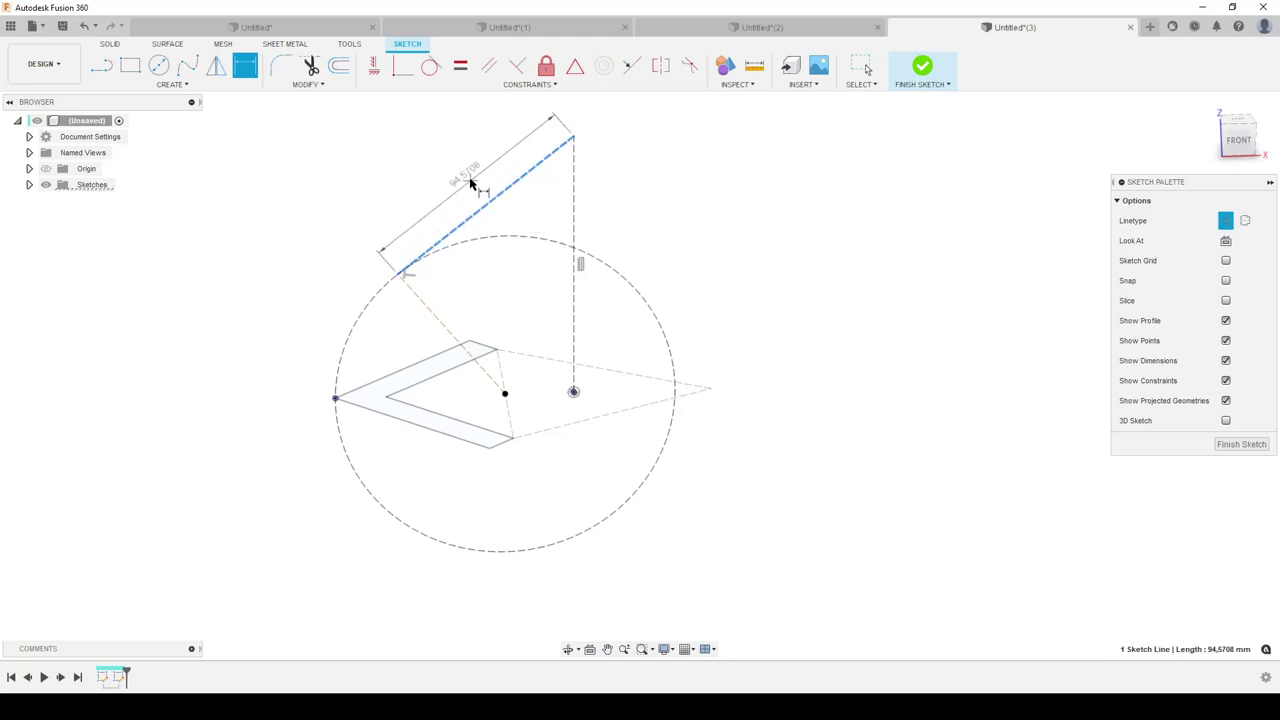
pyautogui.click(480, 183)
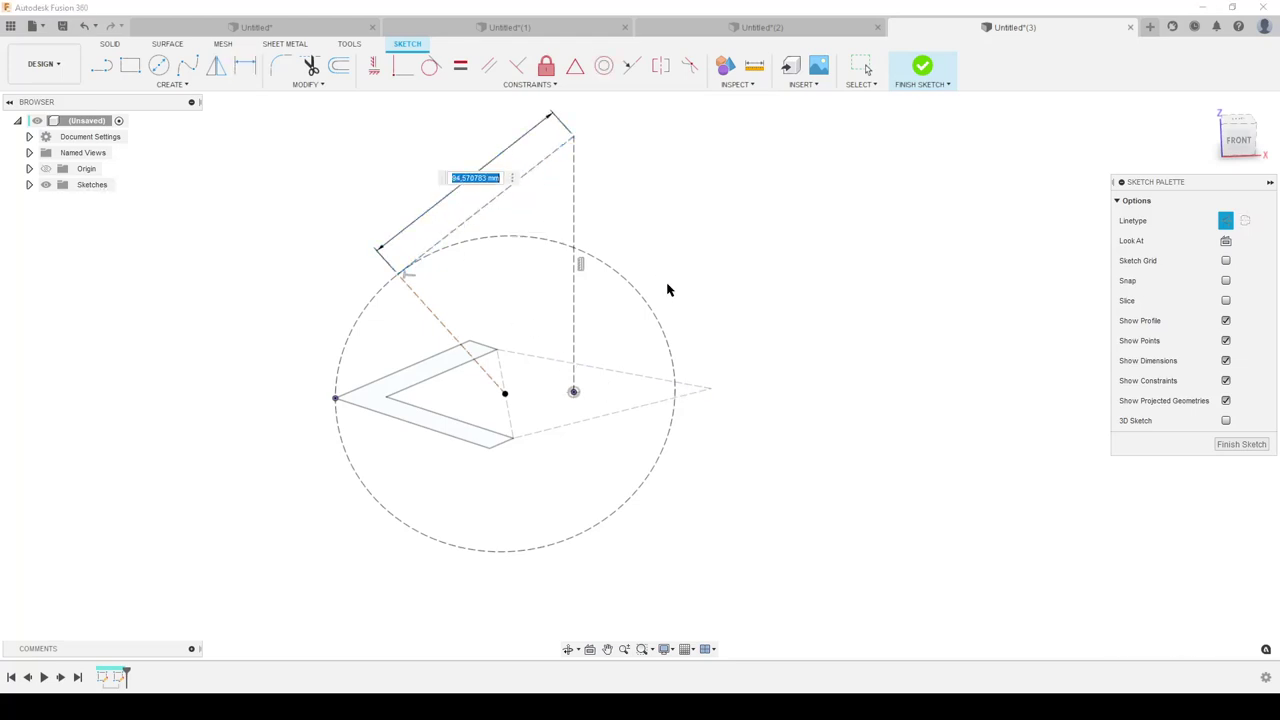
pyautogui.write('85')
pyautogui.press('Return')
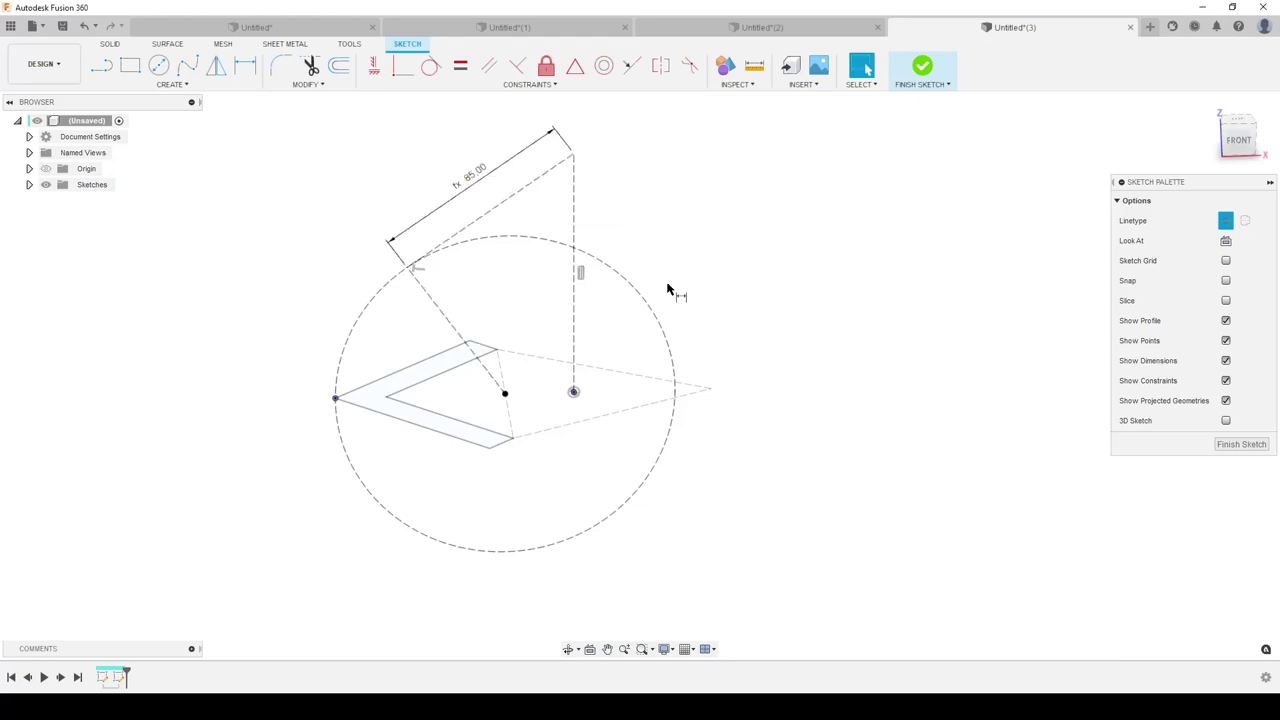
pyautogui.click(29, 184)
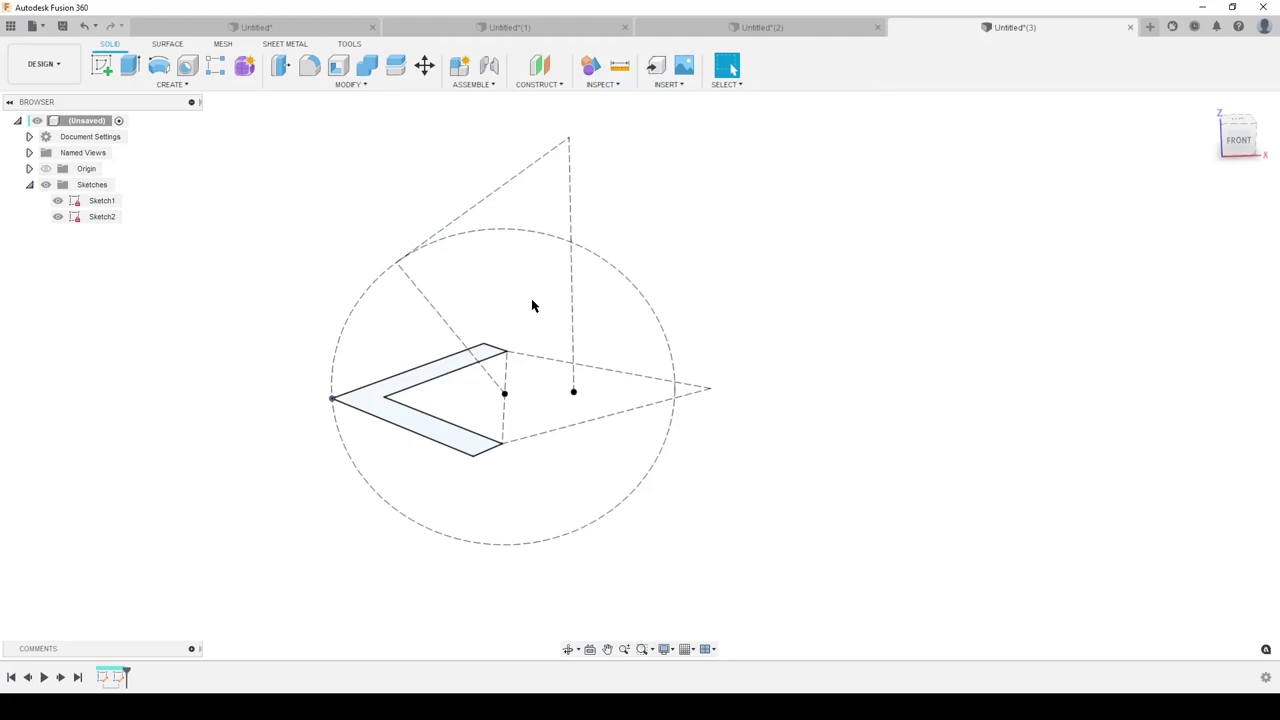
# Start revolving the L profile about the dashed guide line, initially as a full 360°
pyautogui.moveTo(454, 483)
pyautogui.keyDown('shift'); pyautogui.mouseDown(button='middle')
pyautogui.moveTo(497, 474)
pyautogui.moveTo(486, 471)
pyautogui.moveTo(466, 480)
pyautogui.moveTo(491, 489)
pyautogui.mouseUp(button='middle'); pyautogui.keyUp('shift')
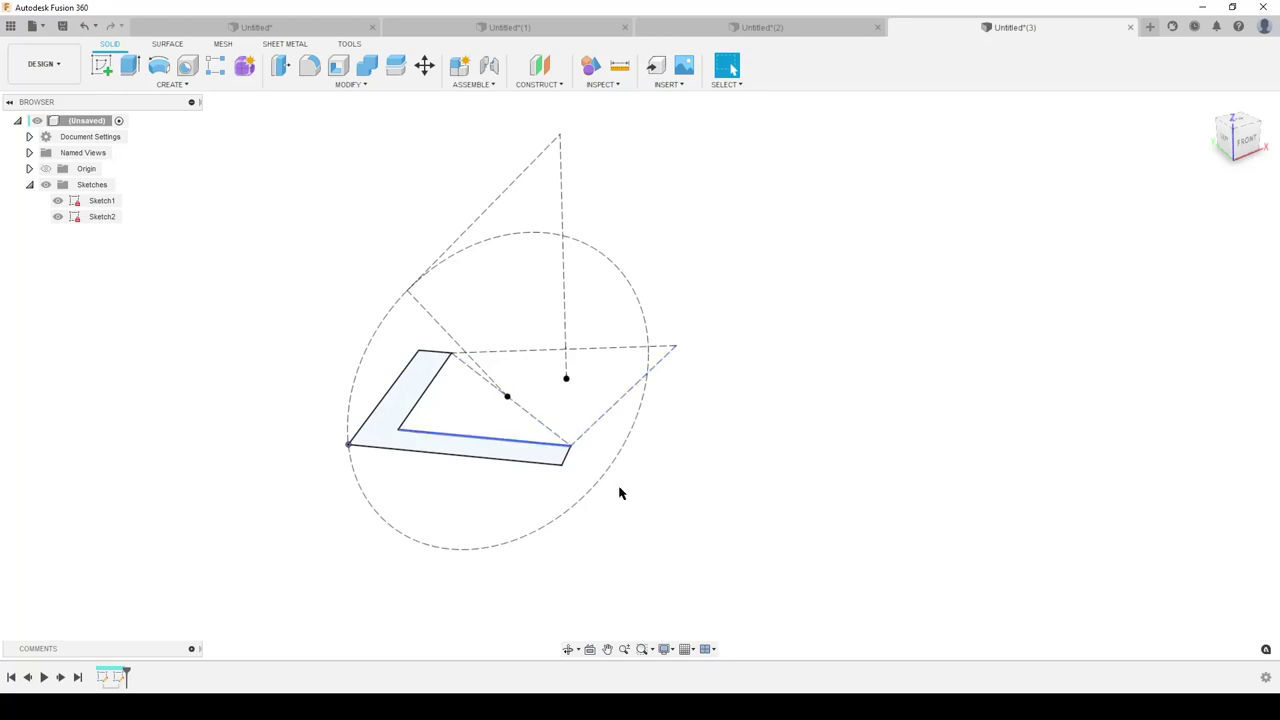
pyautogui.write('srev')
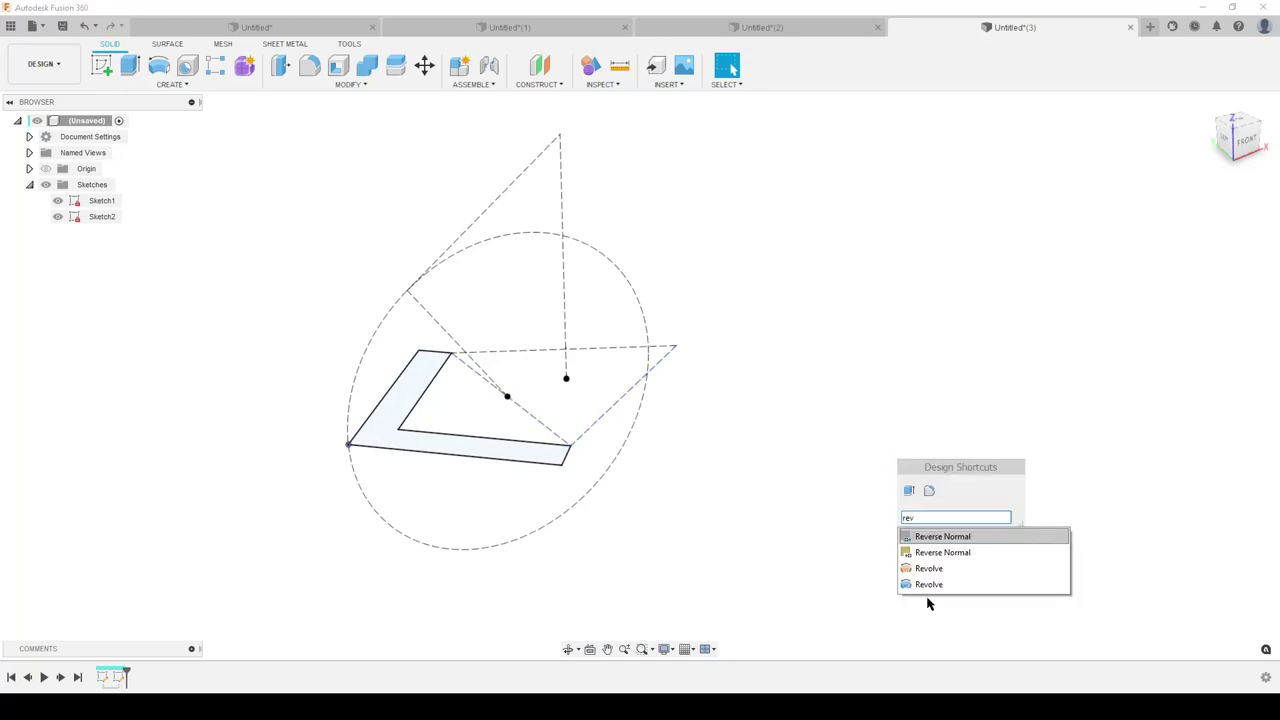
pyautogui.click(925, 585)
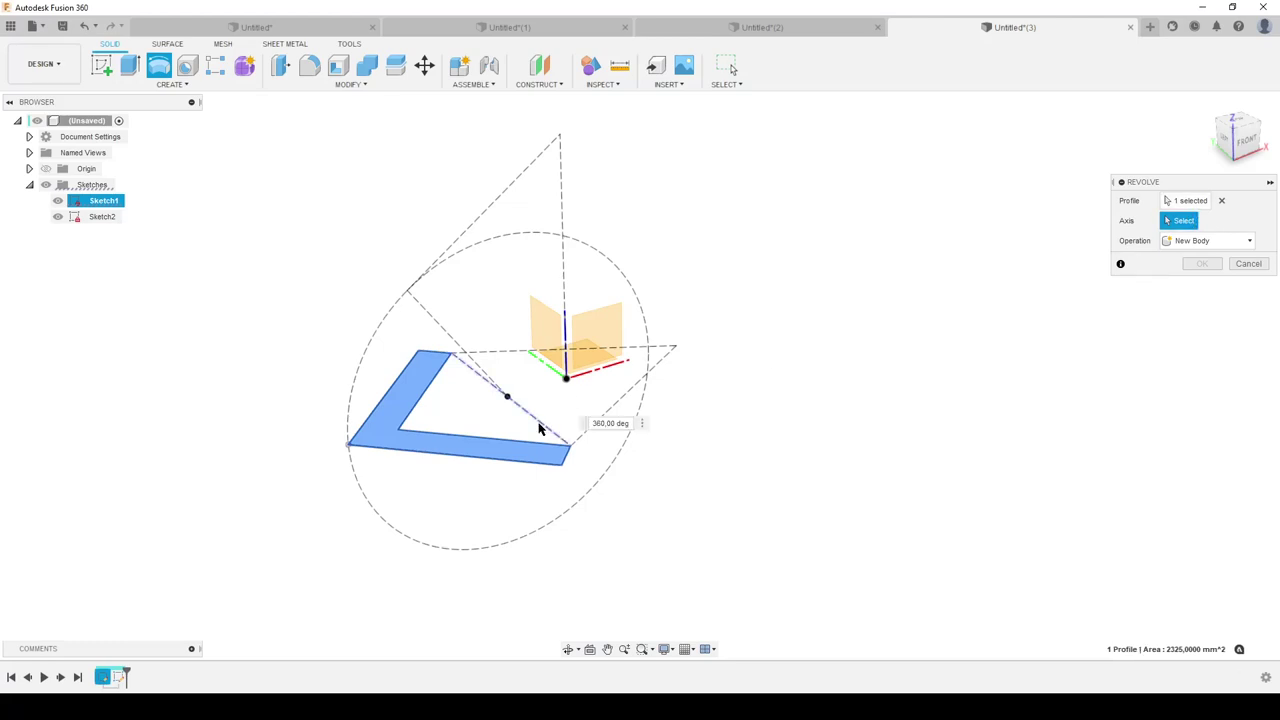
pyautogui.click(538, 428)
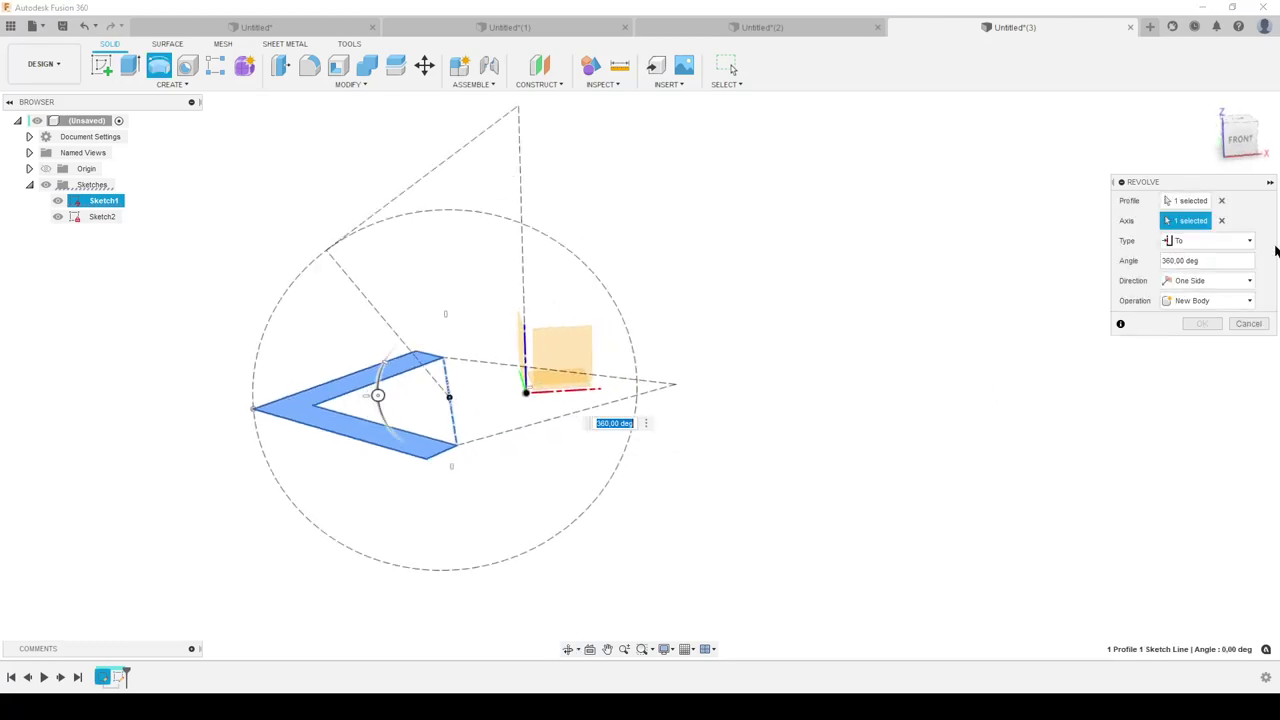
pyautogui.click(1200, 241)
pyautogui.click(1197, 288)
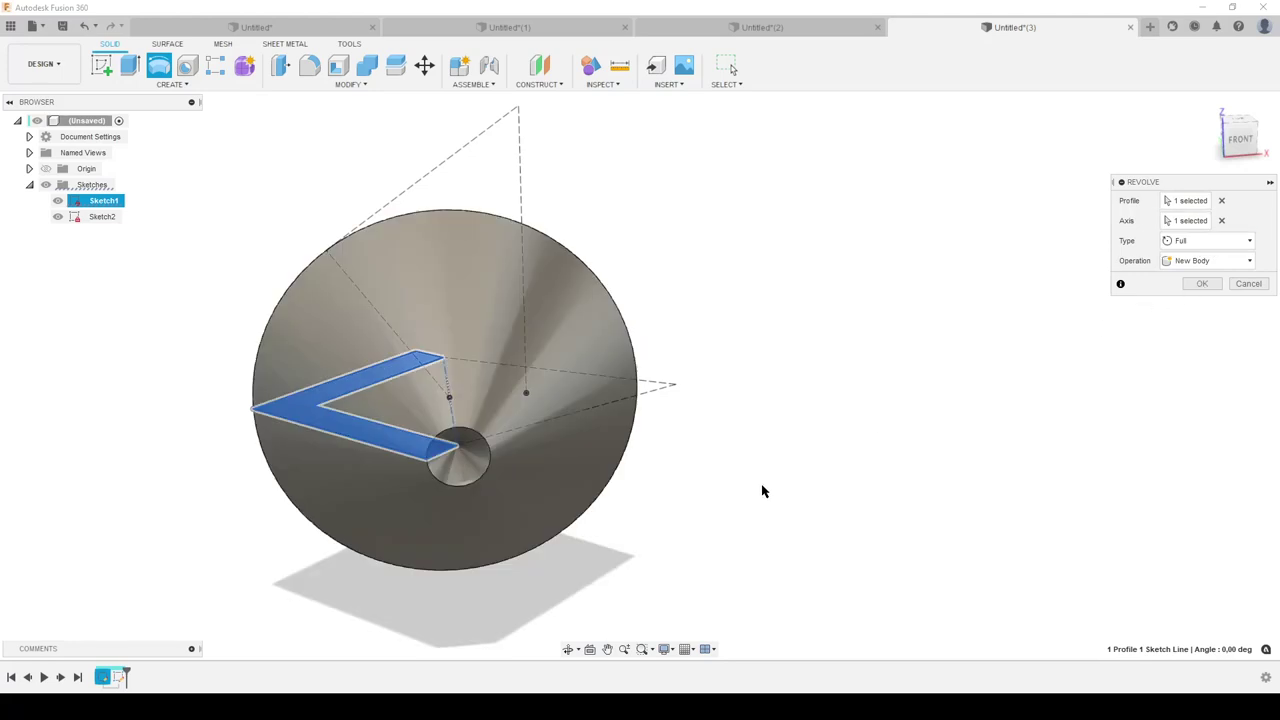
# Change the revolve type to To, ending at the slanted guide line, and confirm
pyautogui.keyDown('shift'); pyautogui.moveTo(762, 491); pyautogui.dragTo(826, 486, button='middle'); pyautogui.keyUp('shift')
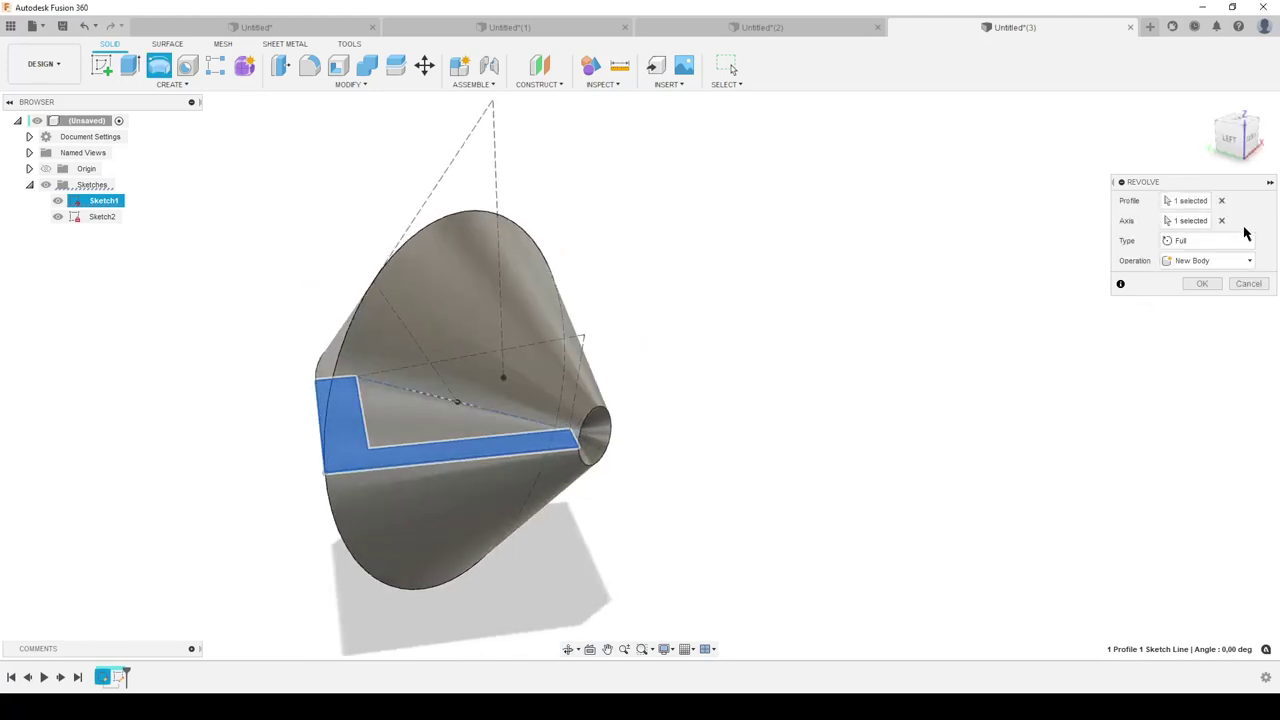
pyautogui.click(1240, 241)
pyautogui.click(1178, 273)
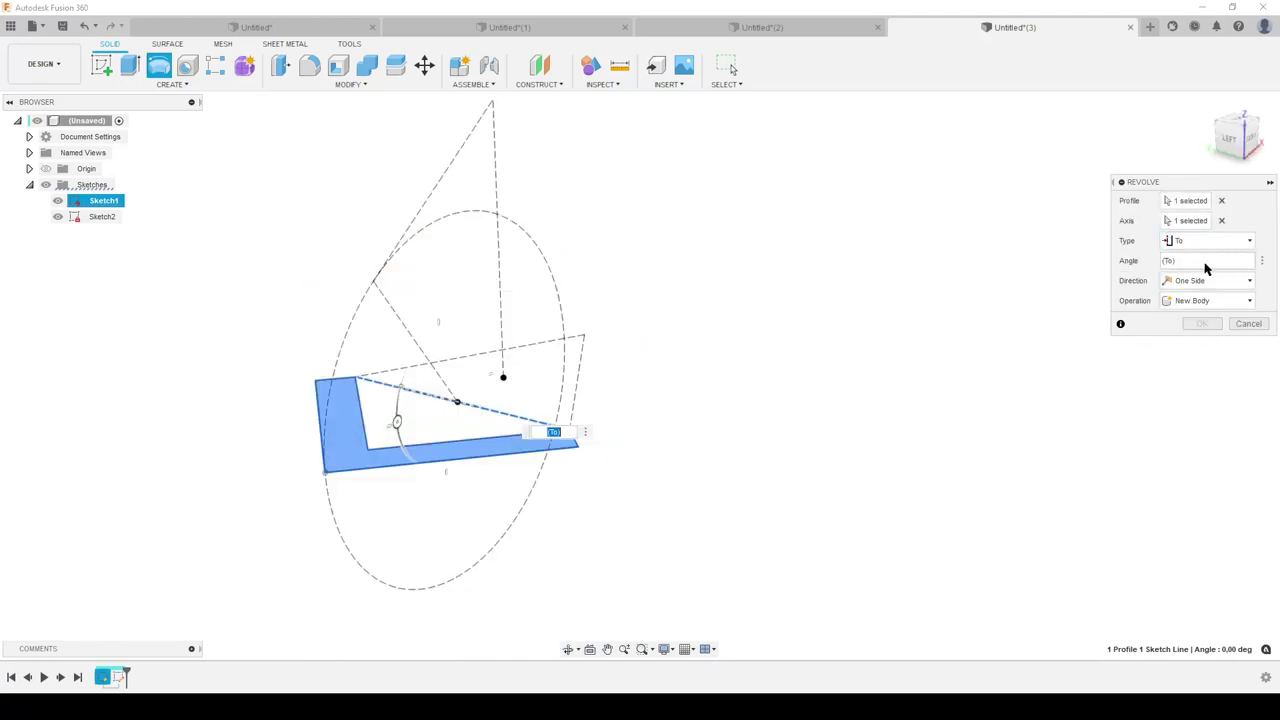
pyautogui.click(1197, 261)
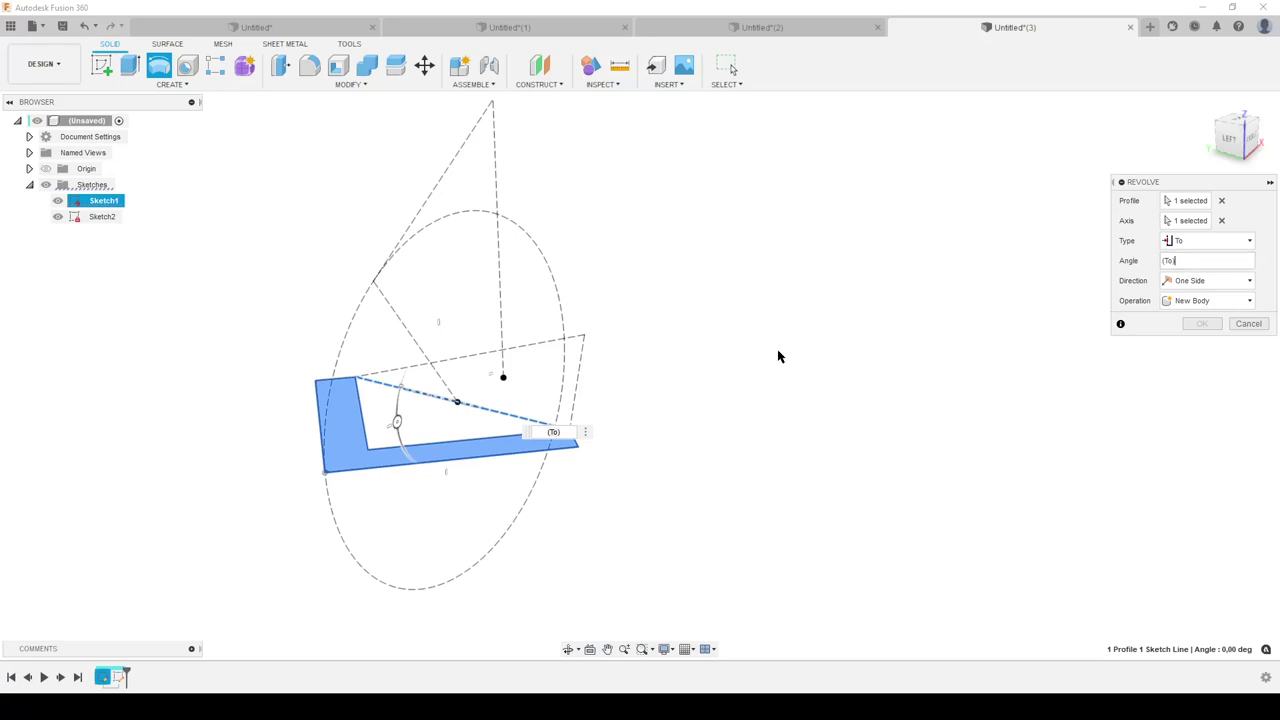
pyautogui.click(377, 281)
pyautogui.keyDown('shift'); pyautogui.moveTo(908, 391); pyautogui.dragTo(810, 392, button='middle'); pyautogui.keyUp('shift')
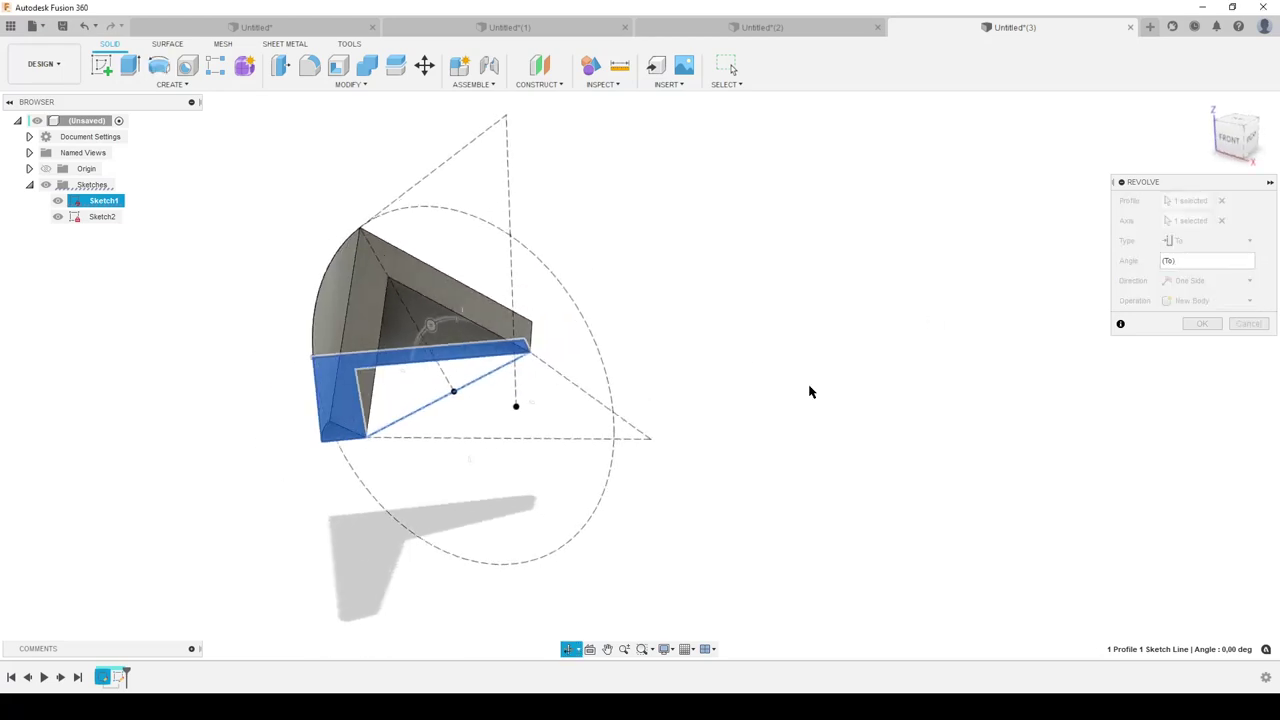
pyautogui.click(1202, 323)
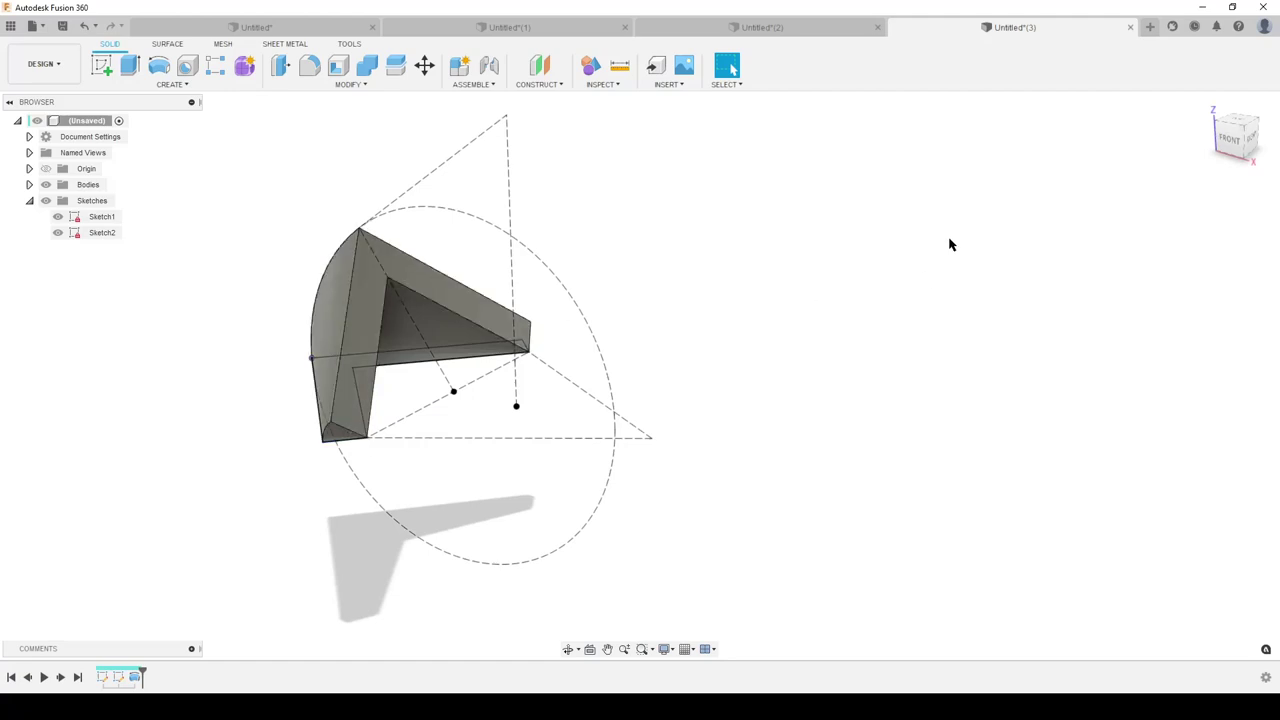
# Extrude the revolved body's end face by the width parameter (15 mm) as a new body
pyautogui.press('e')
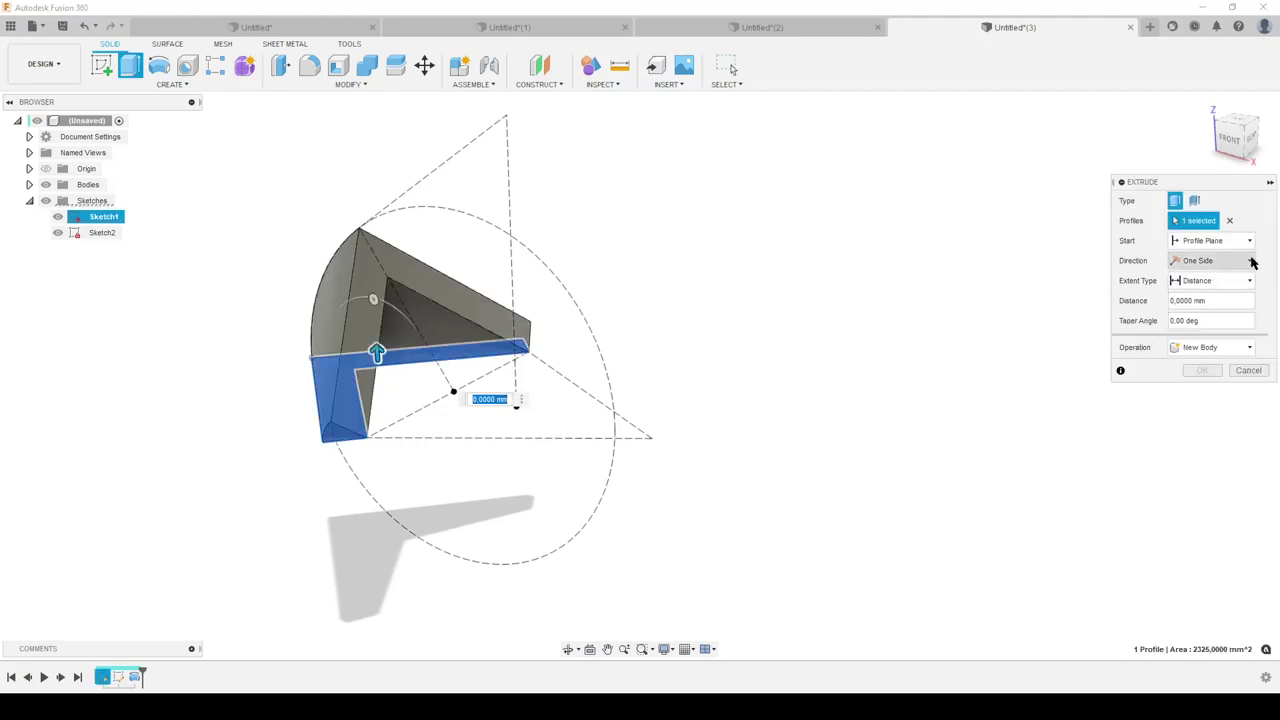
pyautogui.click(1229, 224)
pyautogui.click(473, 297)
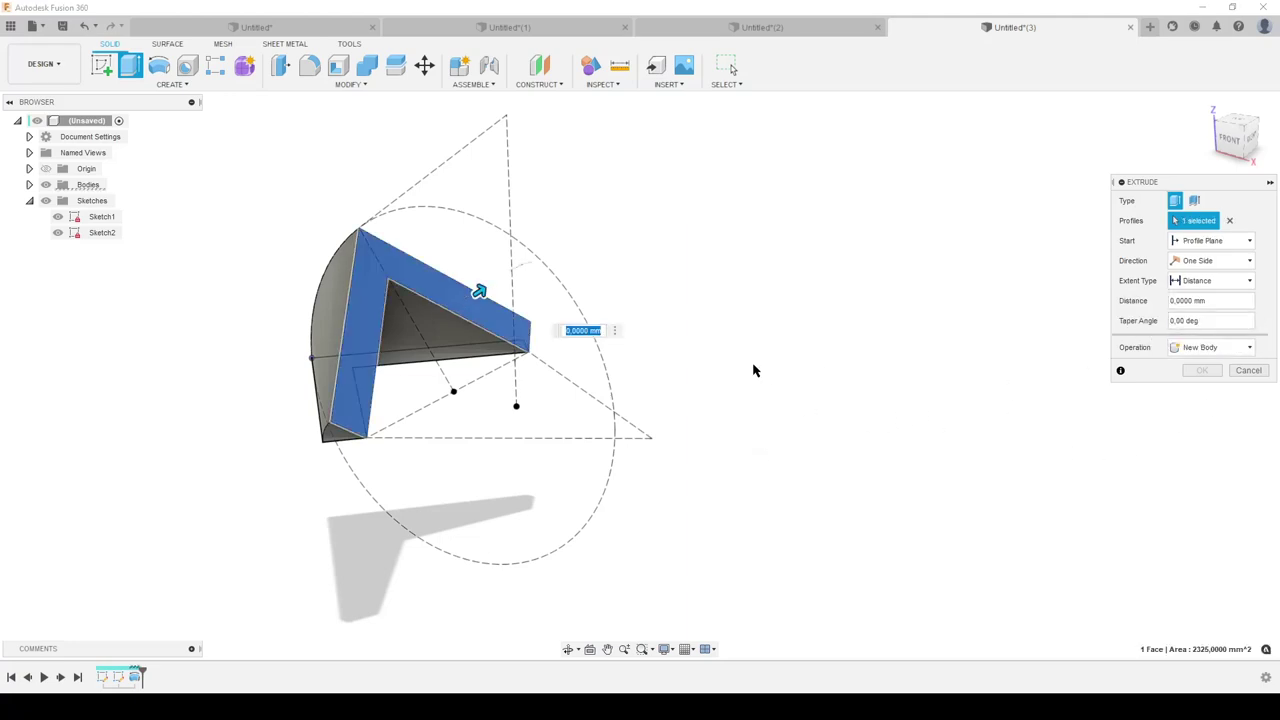
pyautogui.write('w')
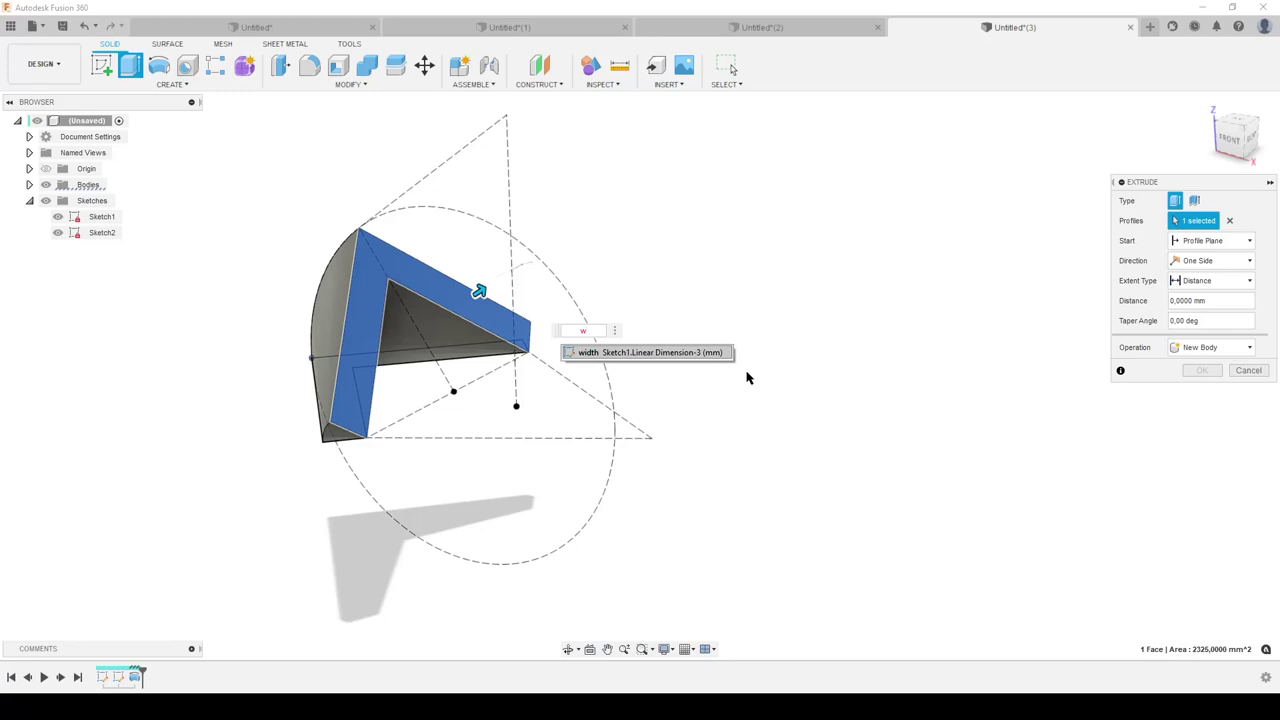
pyautogui.press('Return')
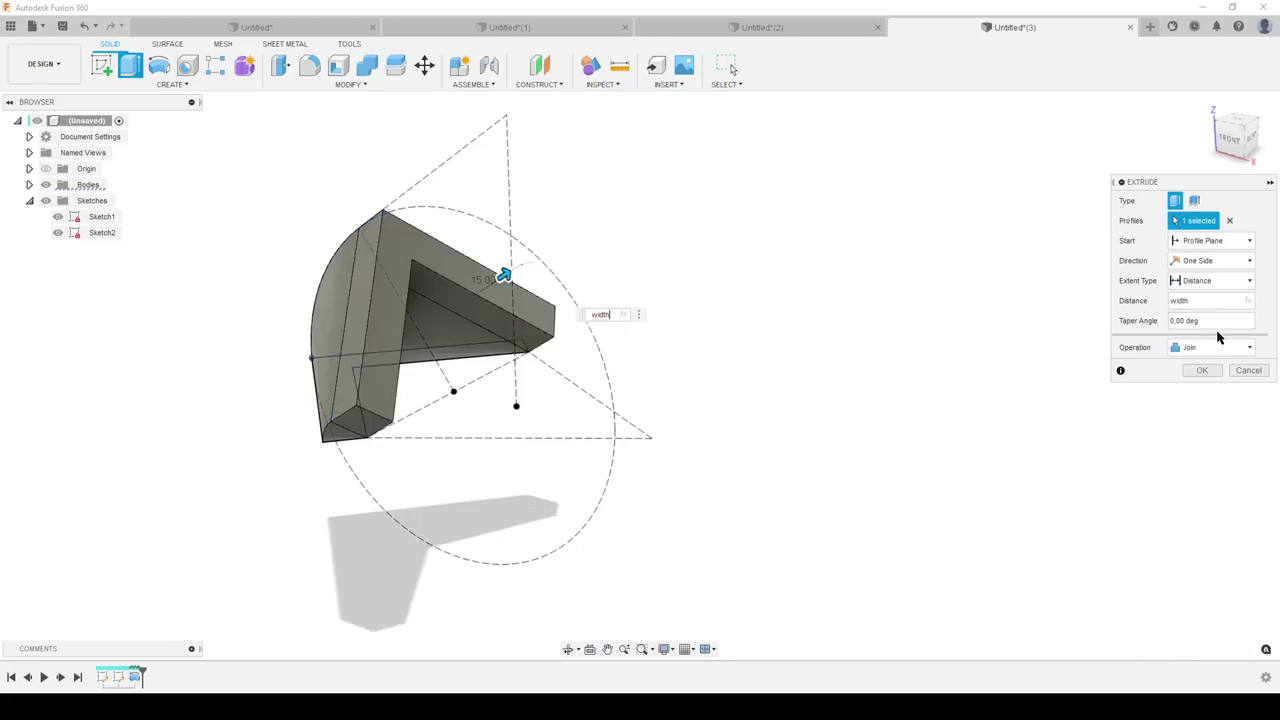
pyautogui.click(1249, 347)
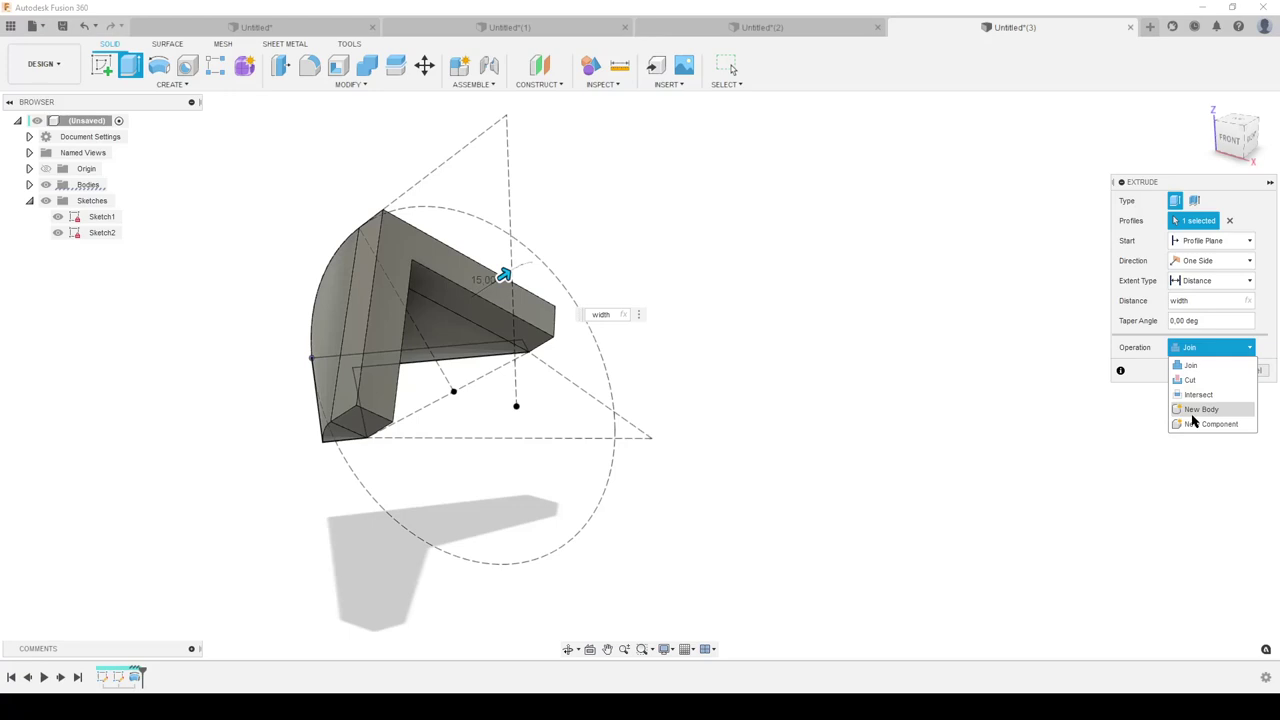
pyautogui.click(1195, 408)
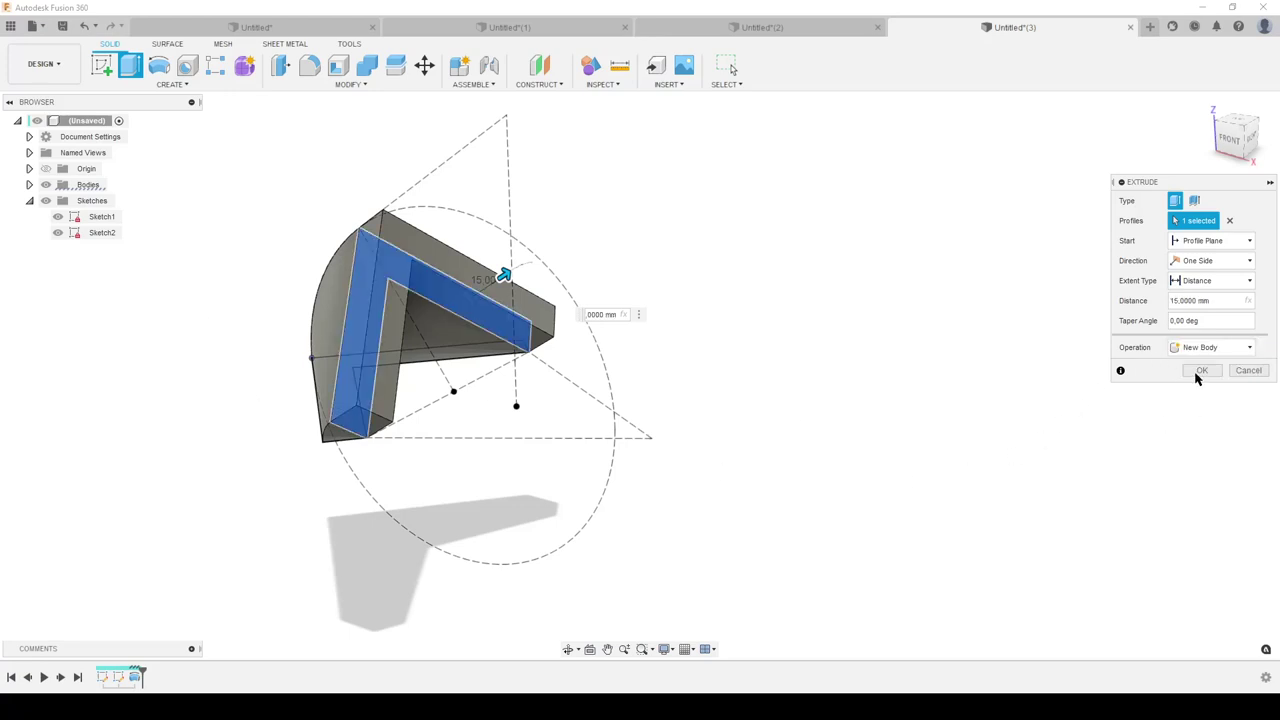
pyautogui.click(1198, 372)
pyautogui.click(29, 184)
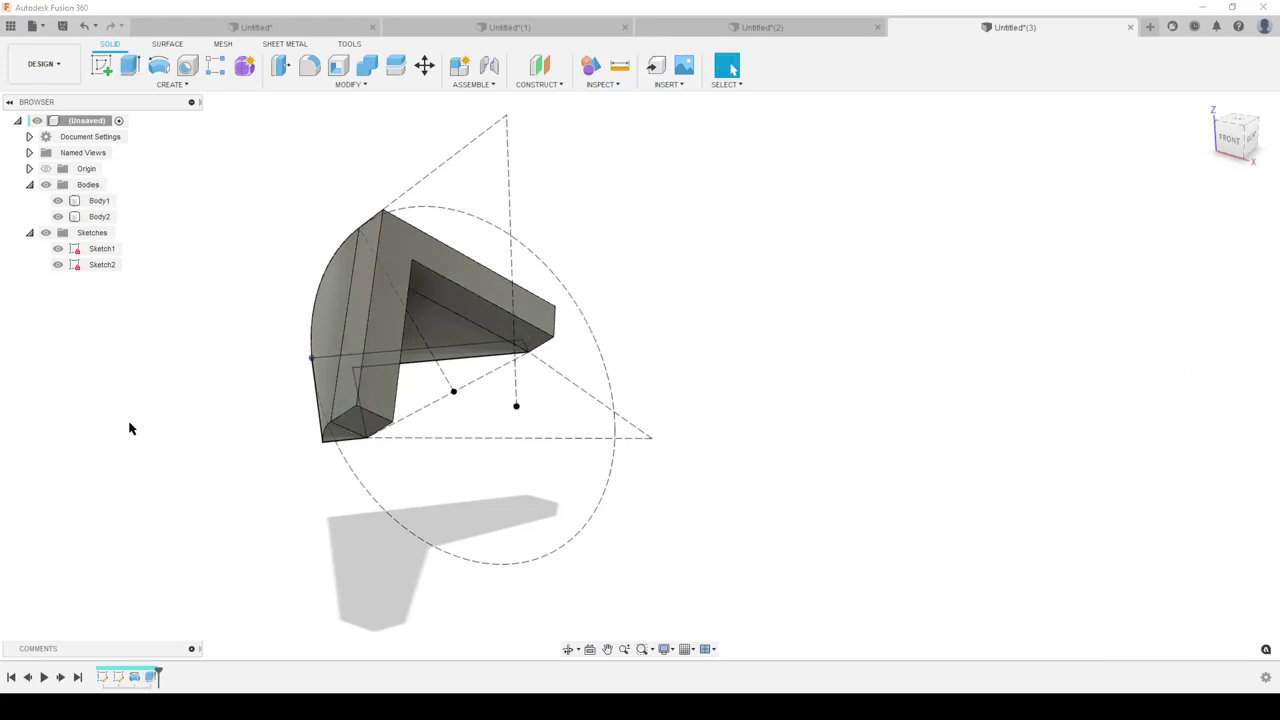
# Remove Body1 from the design
pyautogui.keyDown('shift'); pyautogui.moveTo(129, 428); pyautogui.dragTo(443, 337, button='middle'); pyautogui.keyUp('shift')
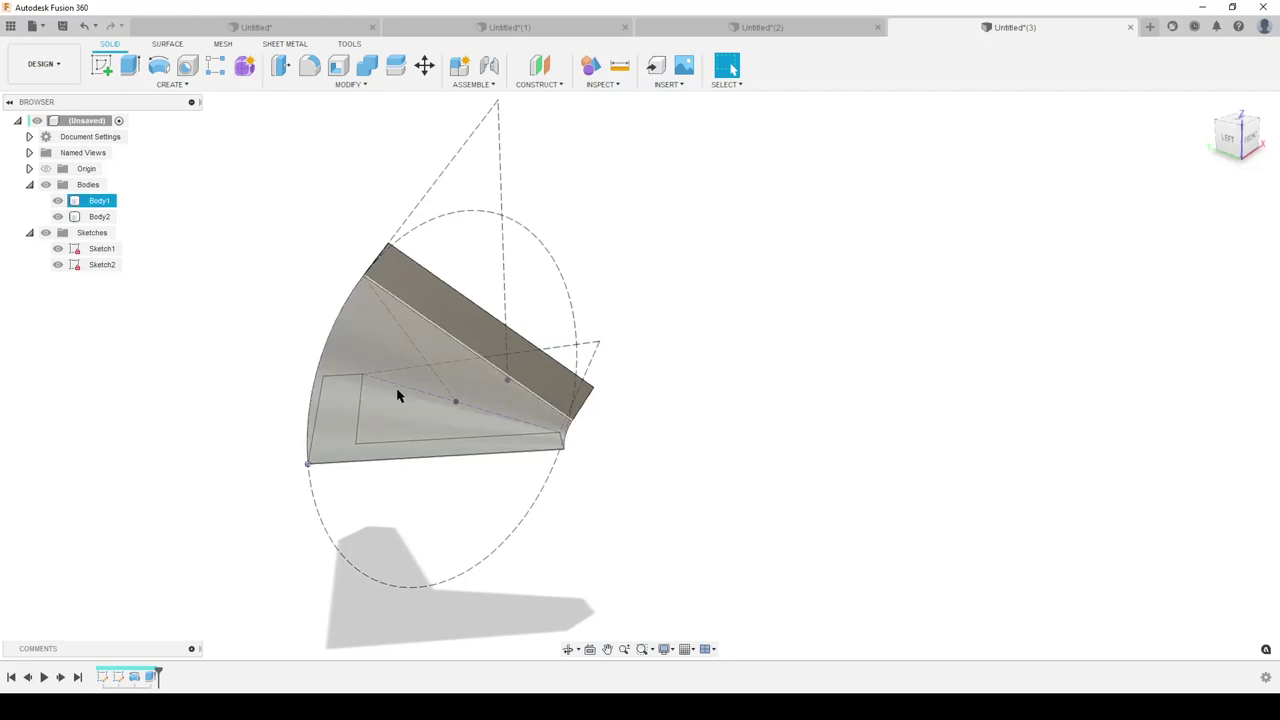
pyautogui.click(97, 202)
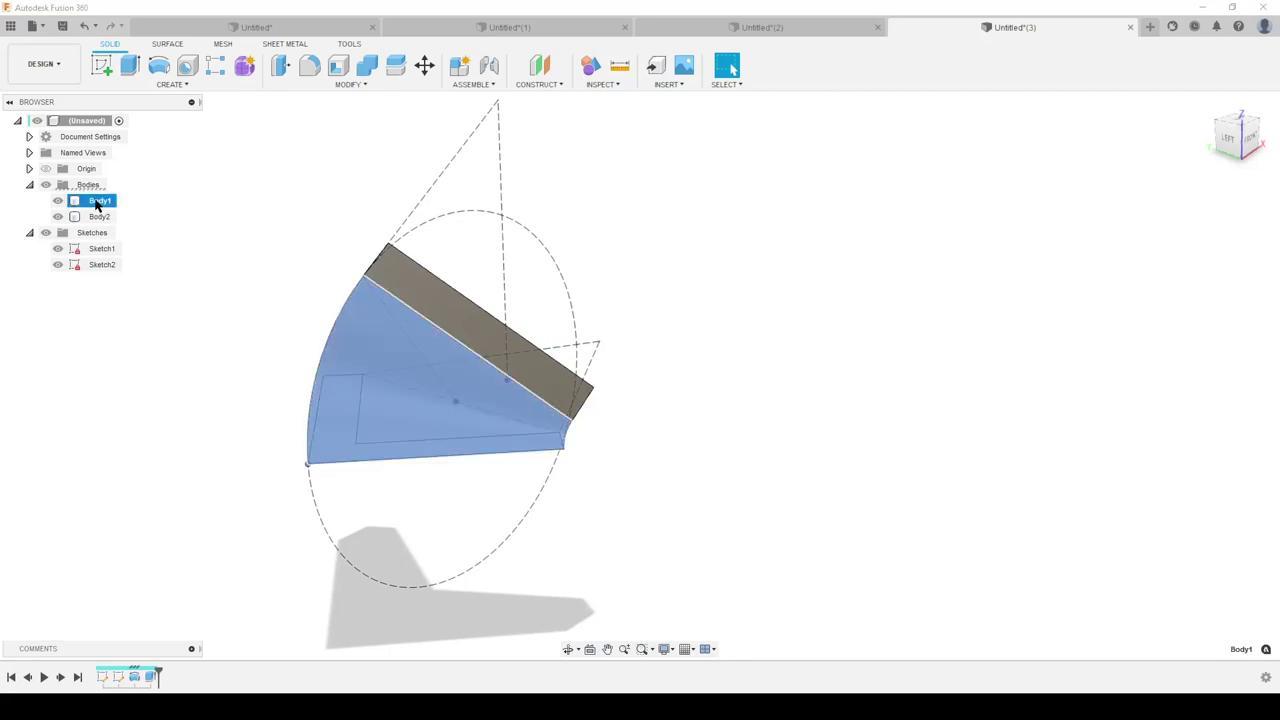
pyautogui.rightClick(98, 204)
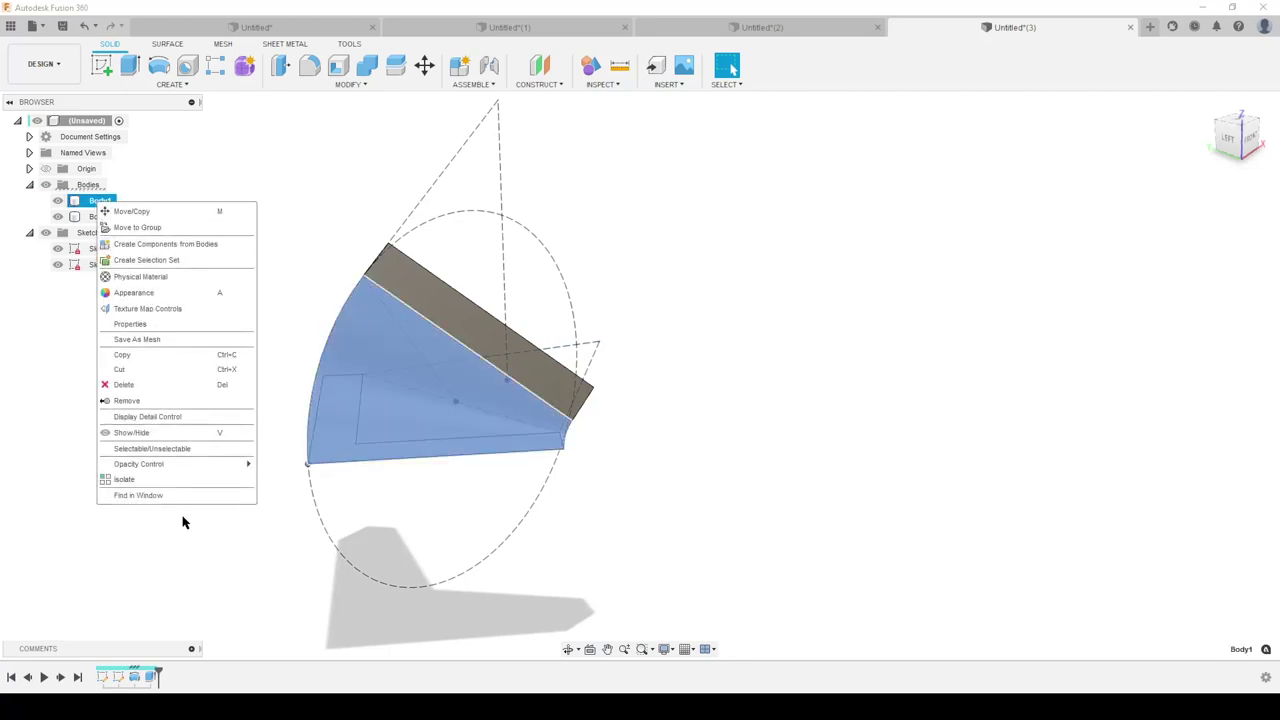
pyautogui.click(136, 401)
pyautogui.keyDown('shift'); pyautogui.moveTo(900, 467); pyautogui.dragTo(929, 420, button='middle'); pyautogui.keyUp('shift')
# Circular-pattern Body2 three times about the vertical sketch line
pyautogui.write('scir')
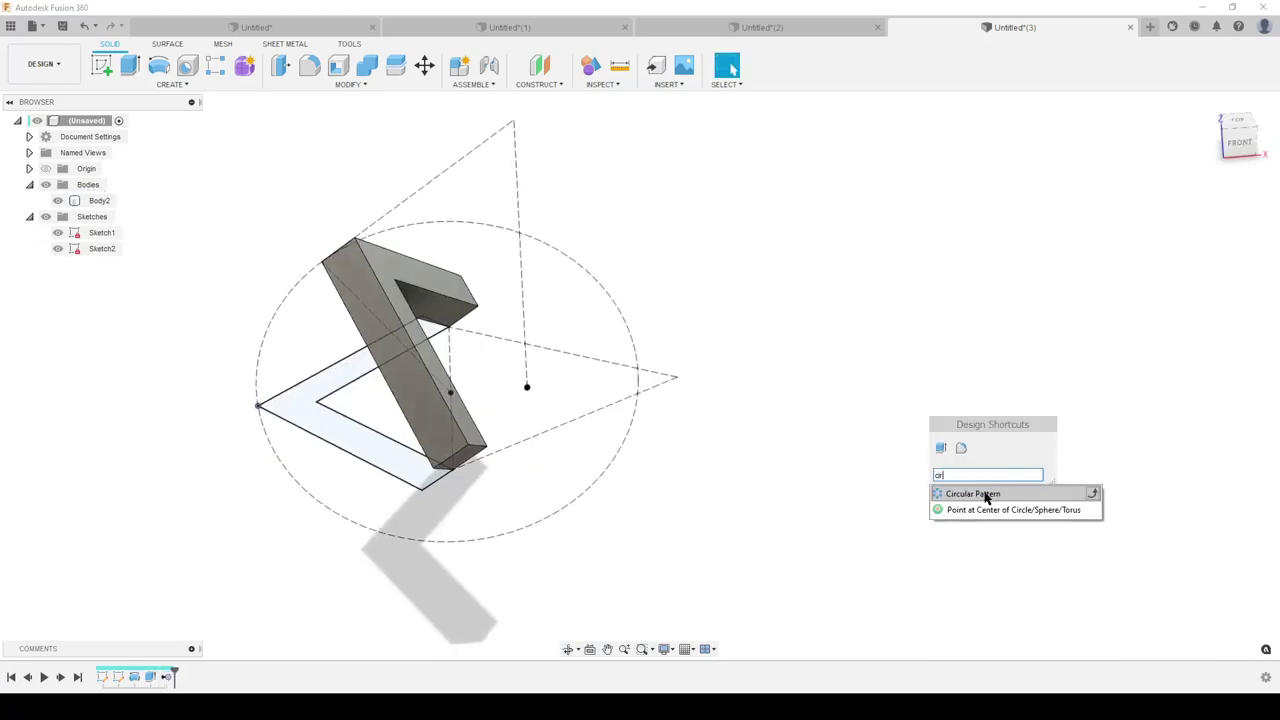
pyautogui.click(984, 494)
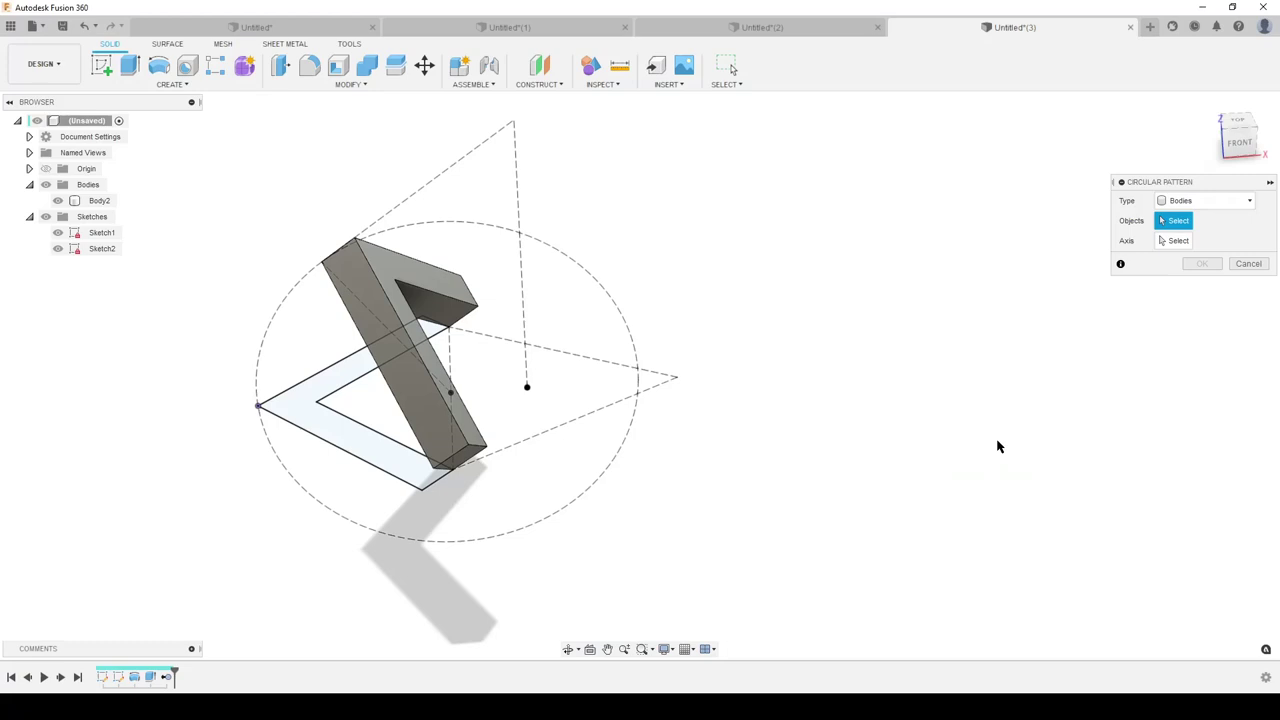
pyautogui.click(388, 322)
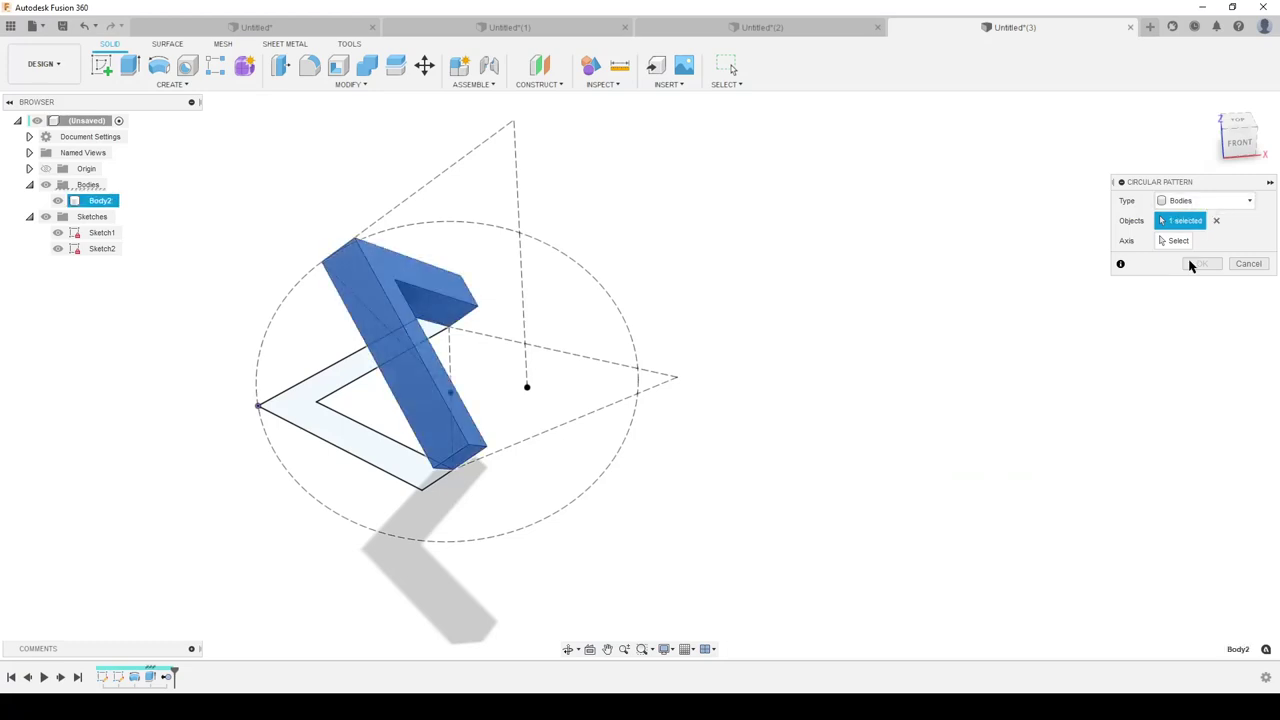
pyautogui.click(1177, 241)
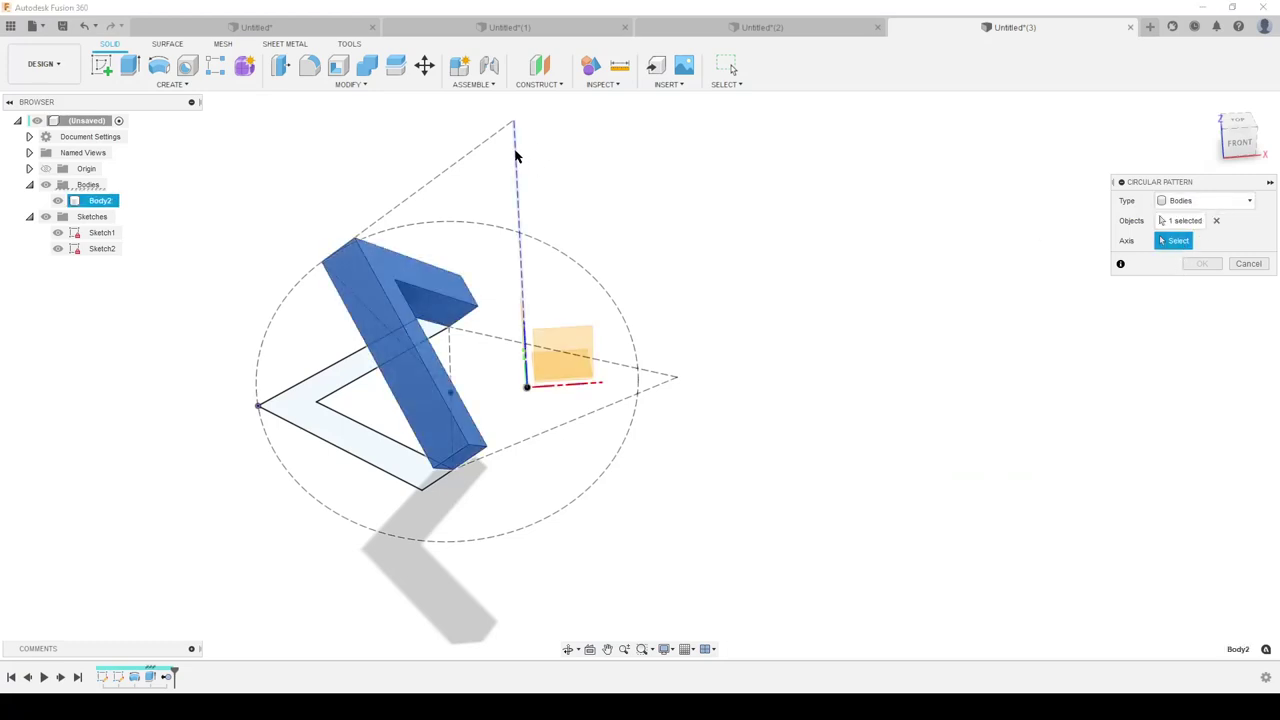
pyautogui.keyDown('shift'); pyautogui.moveTo(571, 457); pyautogui.dragTo(597, 423, button='middle'); pyautogui.keyUp('shift')
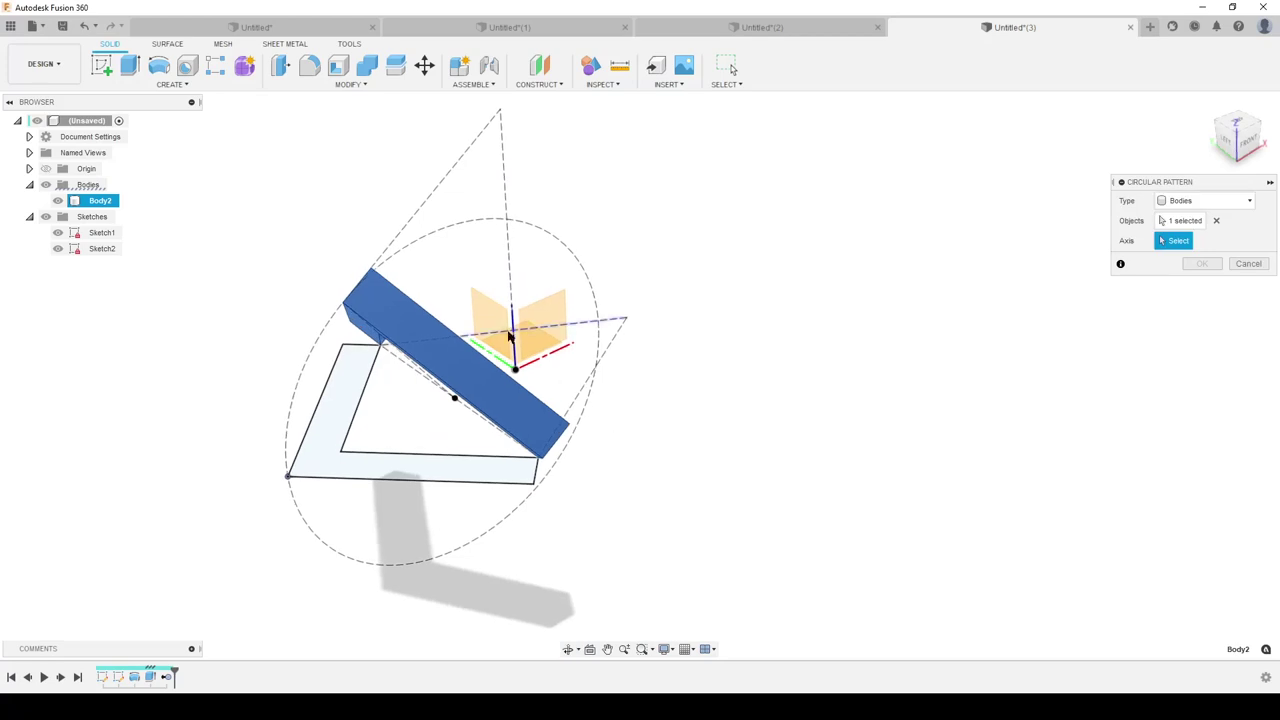
pyautogui.click(503, 181)
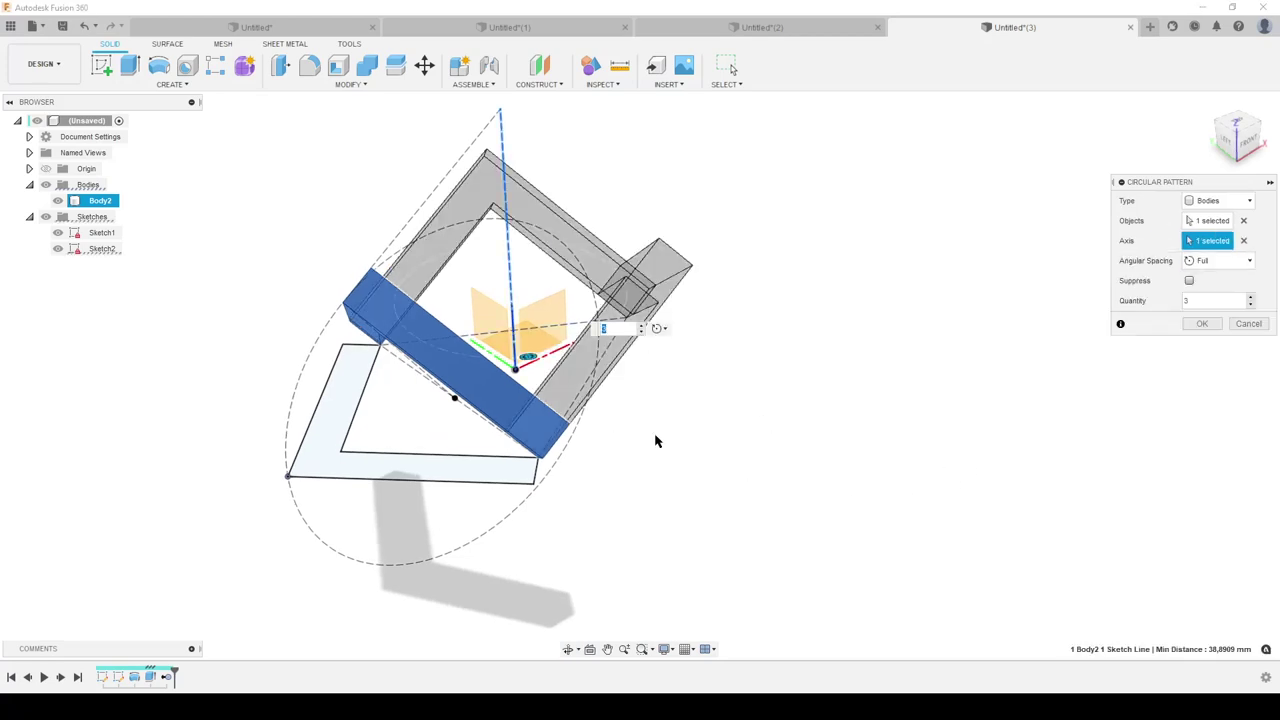
pyautogui.click(1202, 323)
pyautogui.scroll(-2, 846, 449)
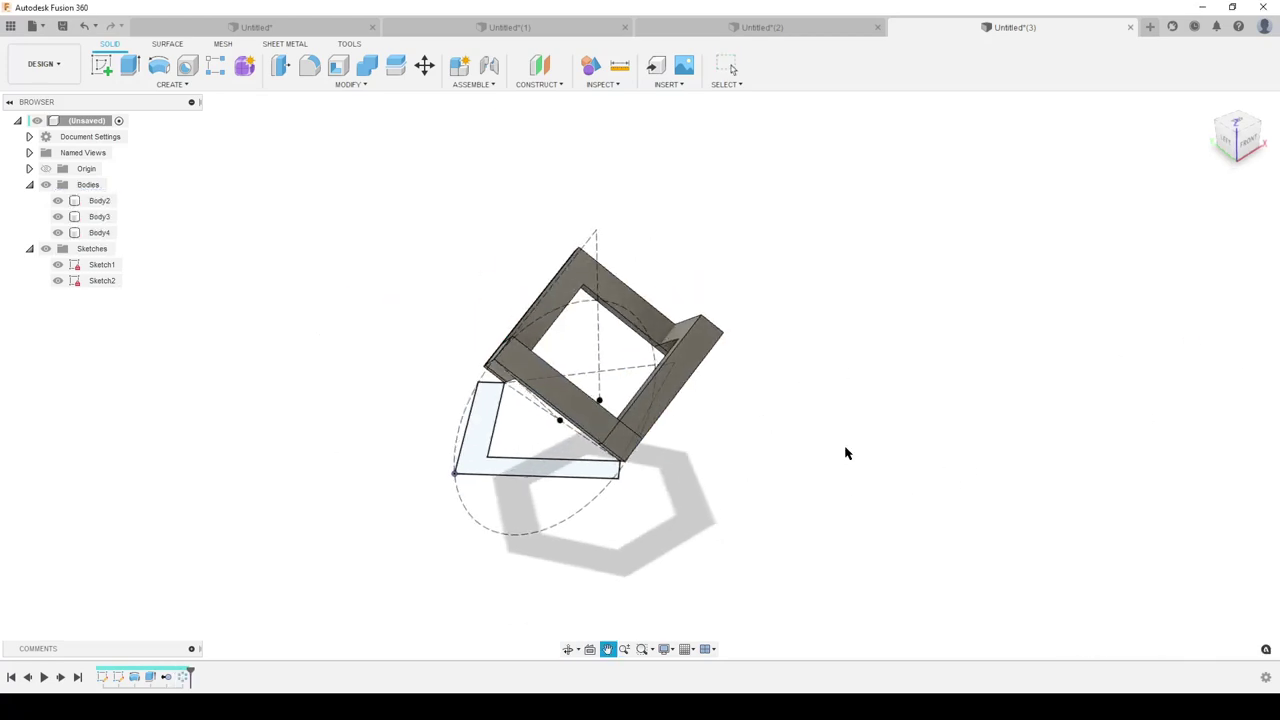
# Join all three patterned bodies into a single Body2 with Combine
pyautogui.moveTo(388, 181); pyautogui.dragTo(820, 548)
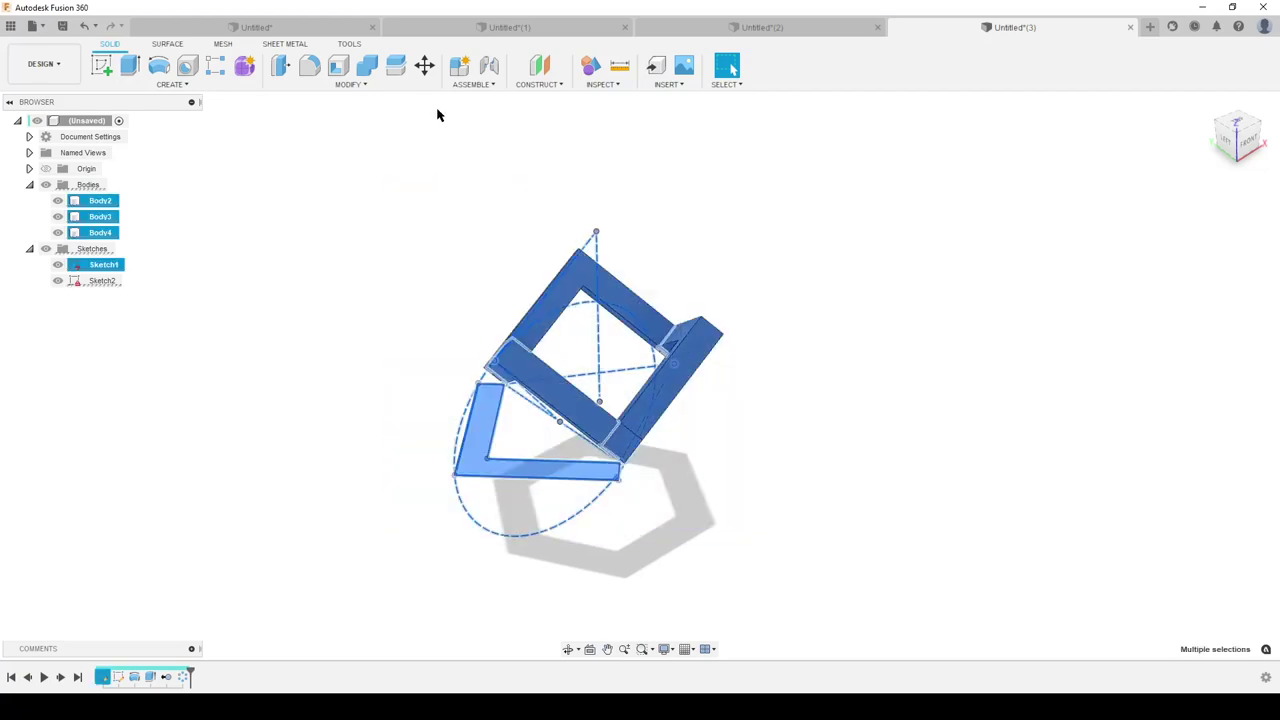
pyautogui.click(366, 65)
pyautogui.press('Return')
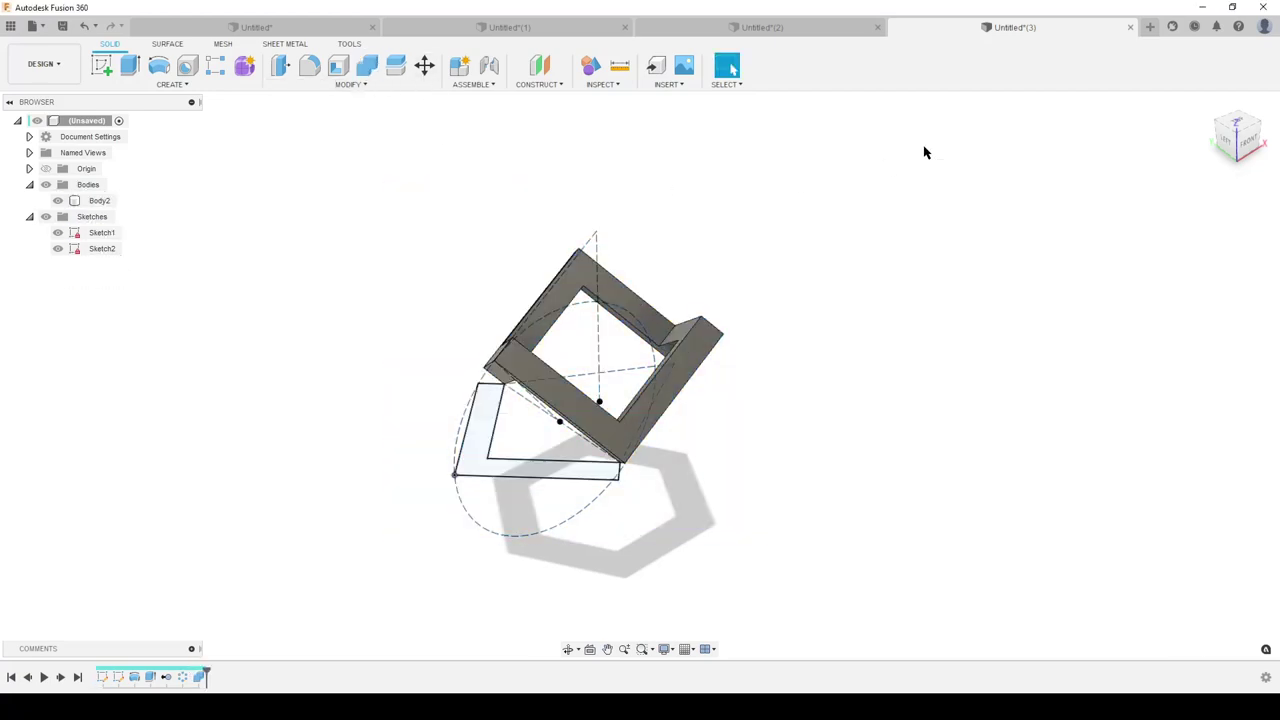
# Show Sketch1's dimensions and move the 85.00 and 15.00 labels clear of the sketch
pyautogui.rightClick(92, 233)
pyautogui.click(156, 391)
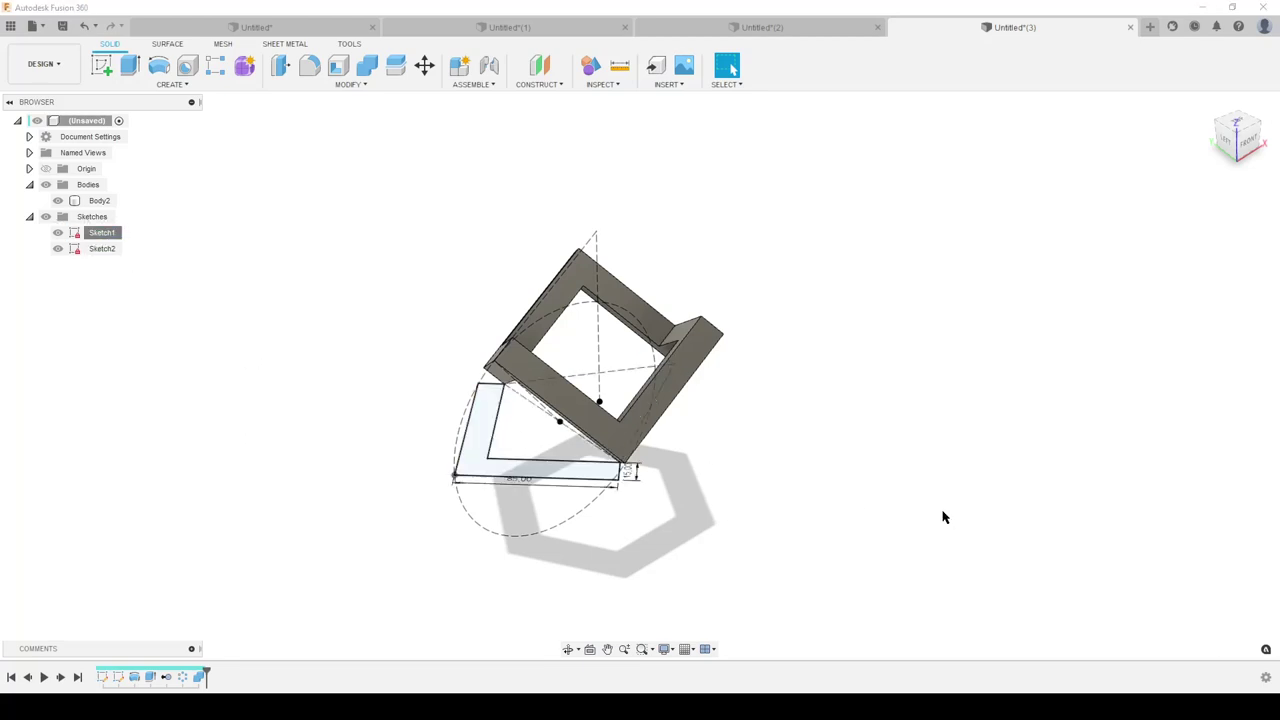
pyautogui.keyDown('shift'); pyautogui.moveTo(943, 517); pyautogui.dragTo(420, 523, button='middle'); pyautogui.keyUp('shift')
pyautogui.moveTo(497, 483)
pyautogui.mouseDown()
pyautogui.moveTo(471, 497)
pyautogui.moveTo(469, 518)
pyautogui.mouseUp()
pyautogui.moveTo(597, 494); pyautogui.dragTo(615, 497)
pyautogui.moveTo(929, 500)
pyautogui.keyDown('shift'); pyautogui.mouseDown(button='middle')
pyautogui.moveTo(891, 443)
pyautogui.moveTo(851, 431)
pyautogui.mouseUp(button='middle'); pyautogui.keyUp('shift')
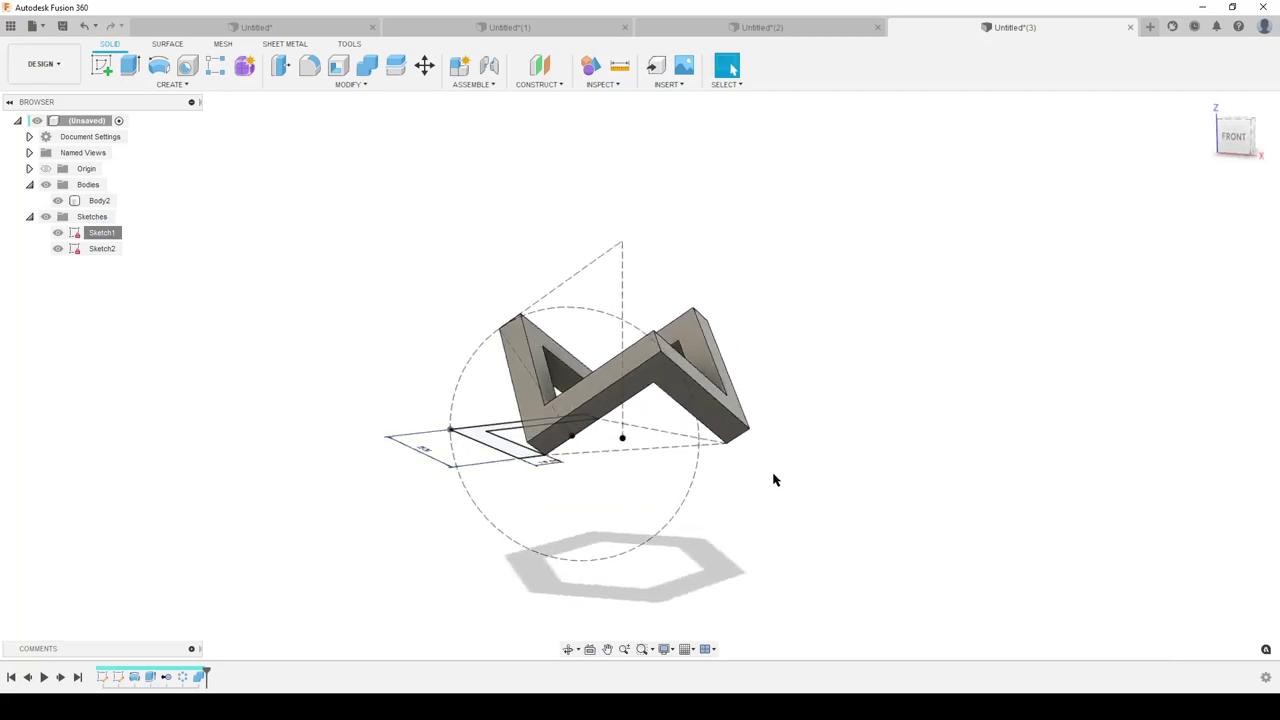
pyautogui.keyDown('shift'); pyautogui.moveTo(773, 480); pyautogui.dragTo(1066, 308, button='middle'); pyautogui.keyUp('shift')
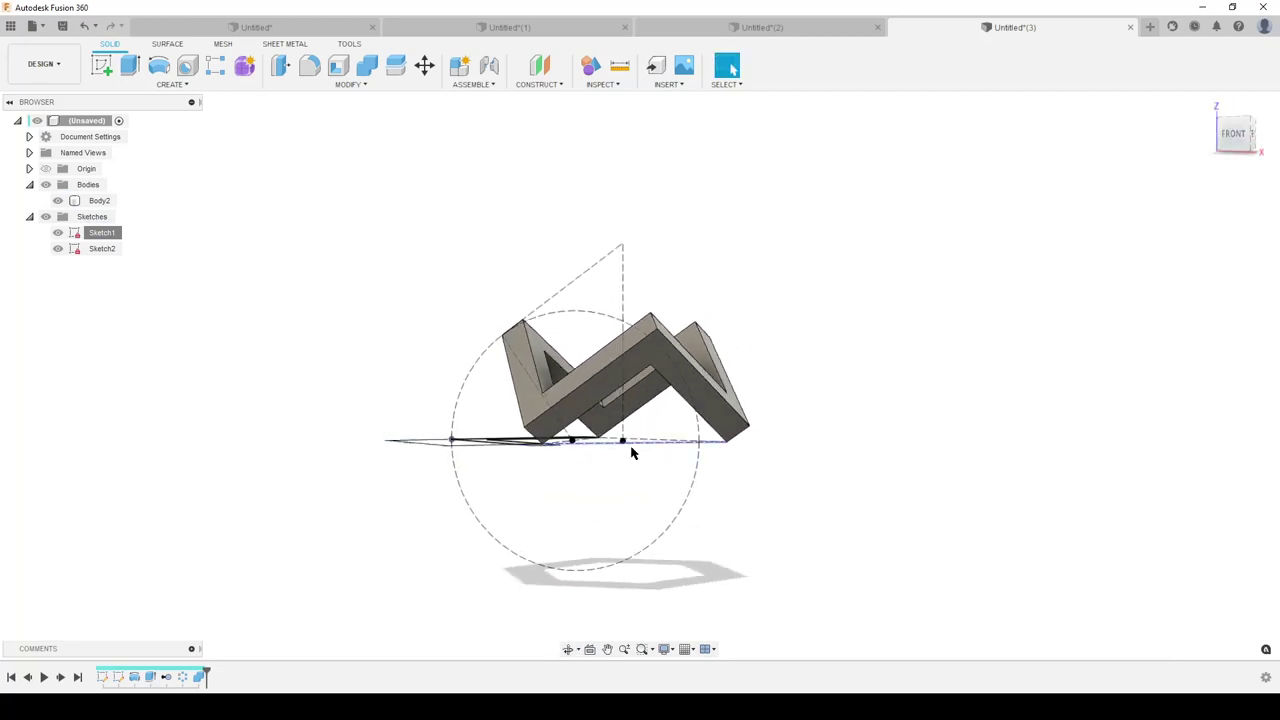
pyautogui.keyDown('shift'); pyautogui.moveTo(735, 459); pyautogui.dragTo(797, 476, button='middle'); pyautogui.keyUp('shift')
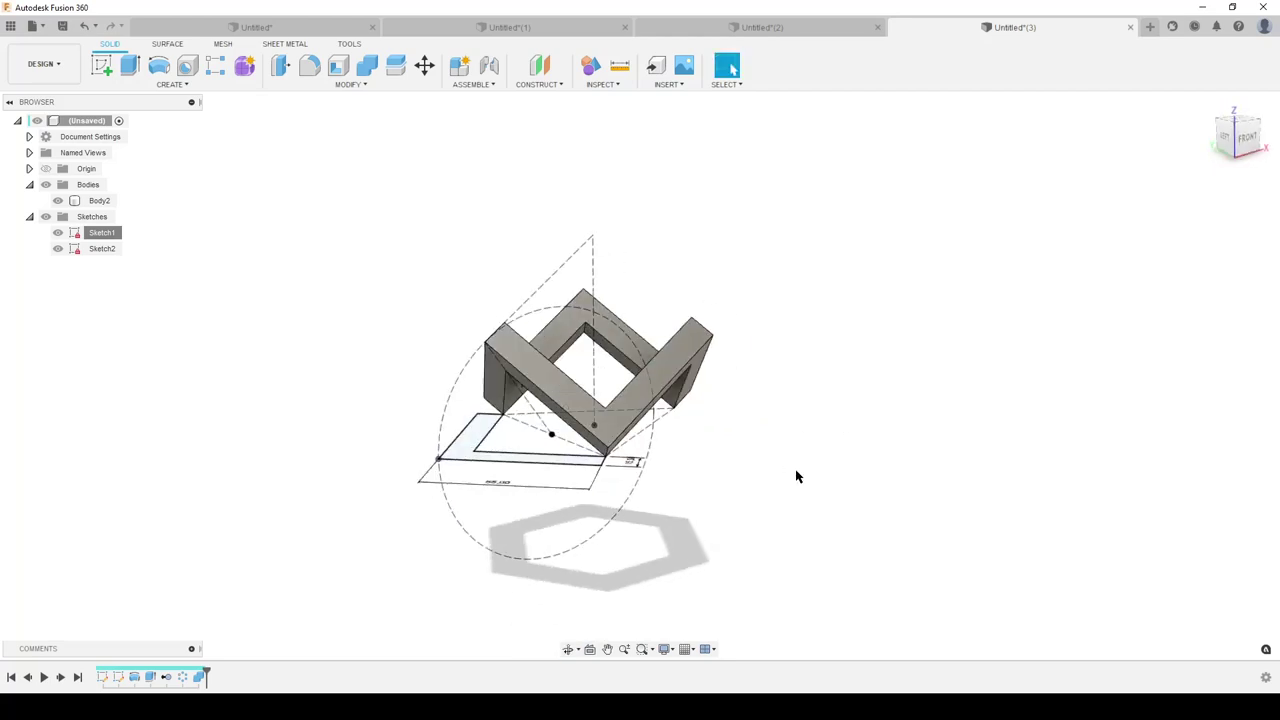
pyautogui.rightClick(92, 203)
pyautogui.click(134, 328)
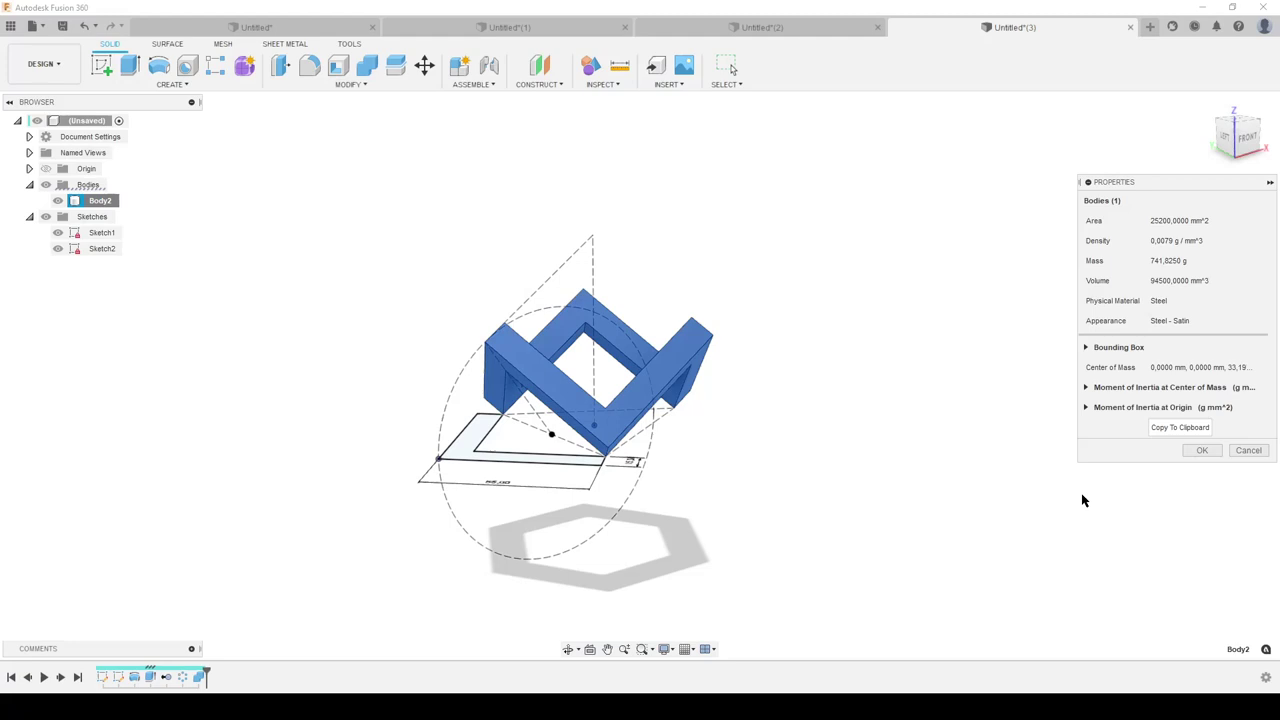
pyautogui.click(1246, 450)
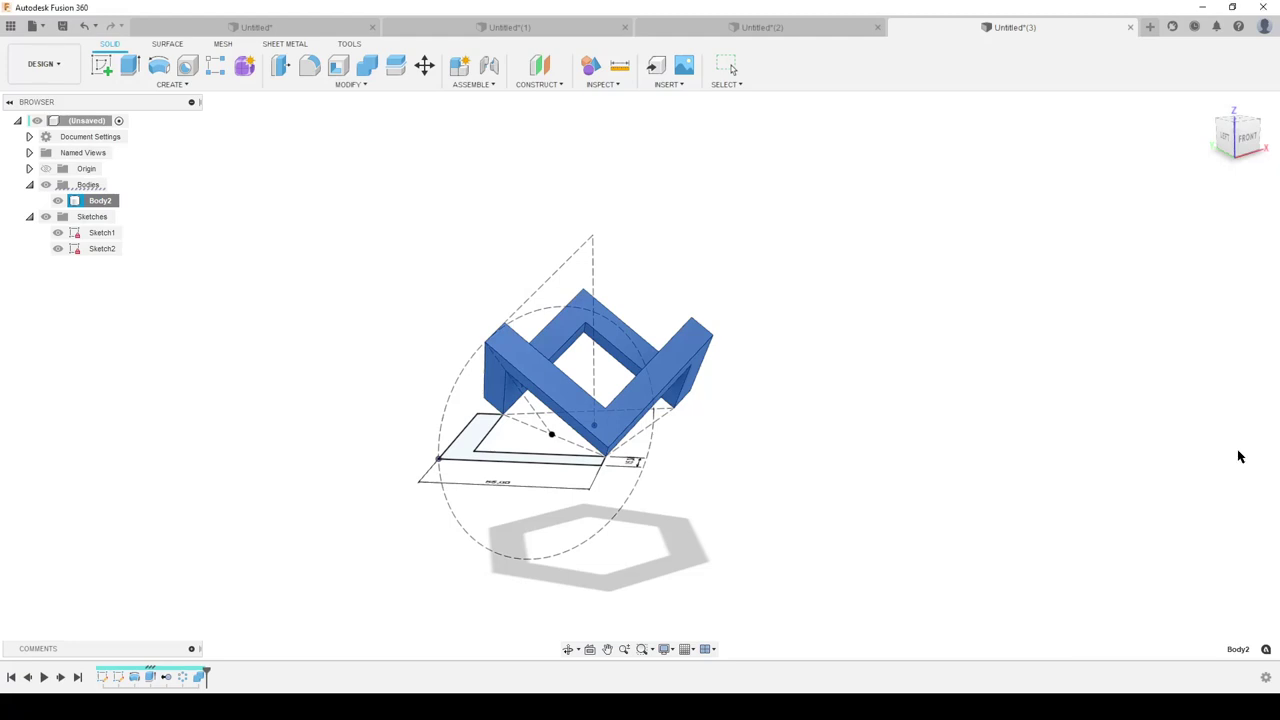
pyautogui.doubleClick(480, 487)
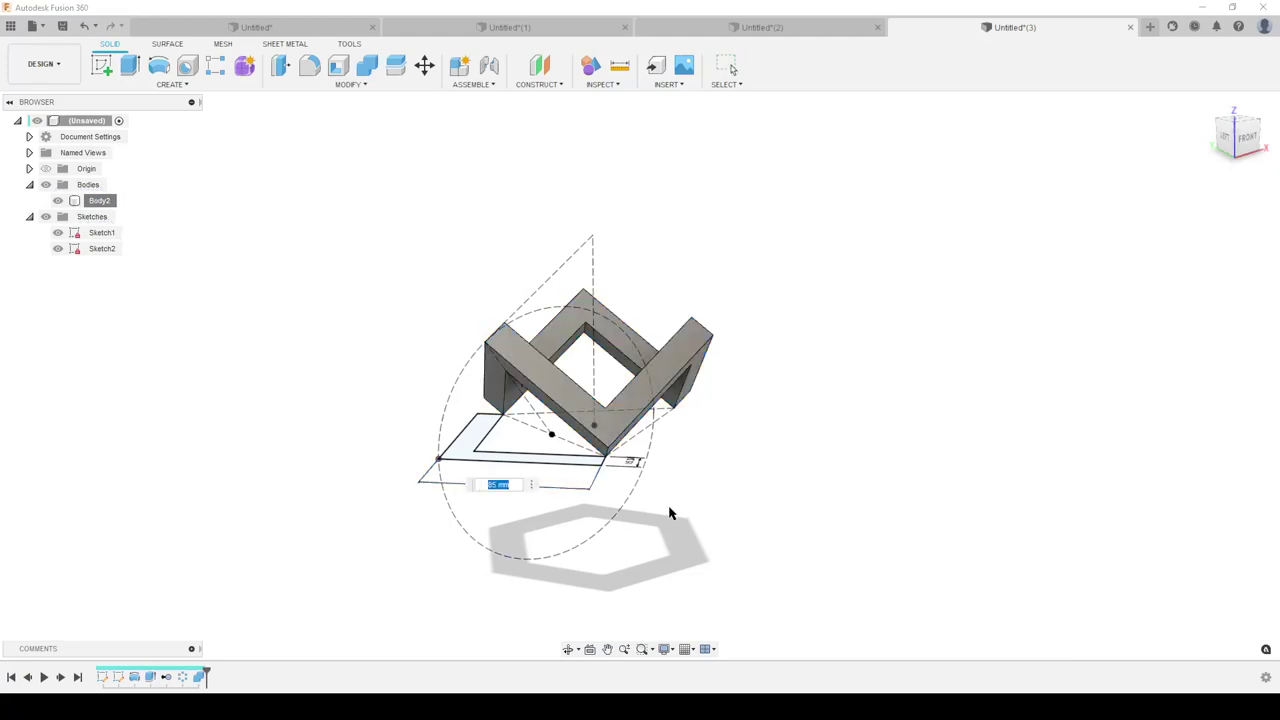
pyautogui.write('150')
pyautogui.press('Return')
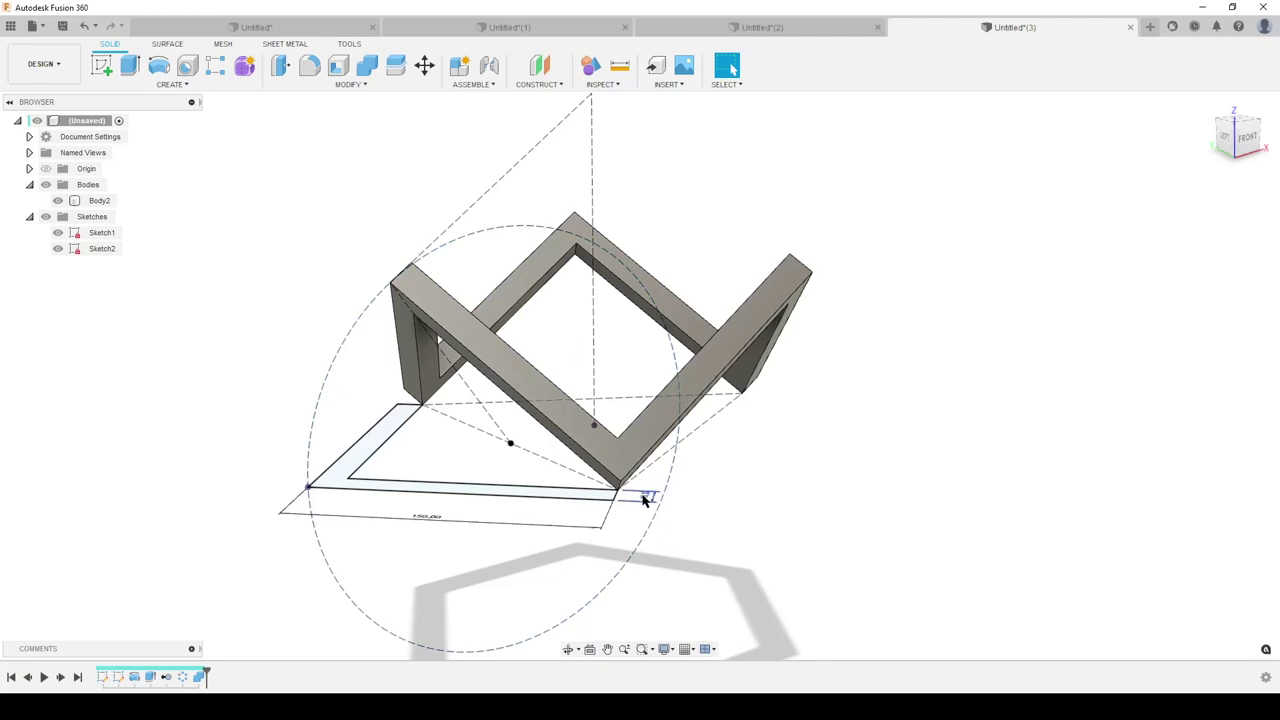
pyautogui.doubleClick(648, 495)
pyautogui.write('50')
pyautogui.press('Return')
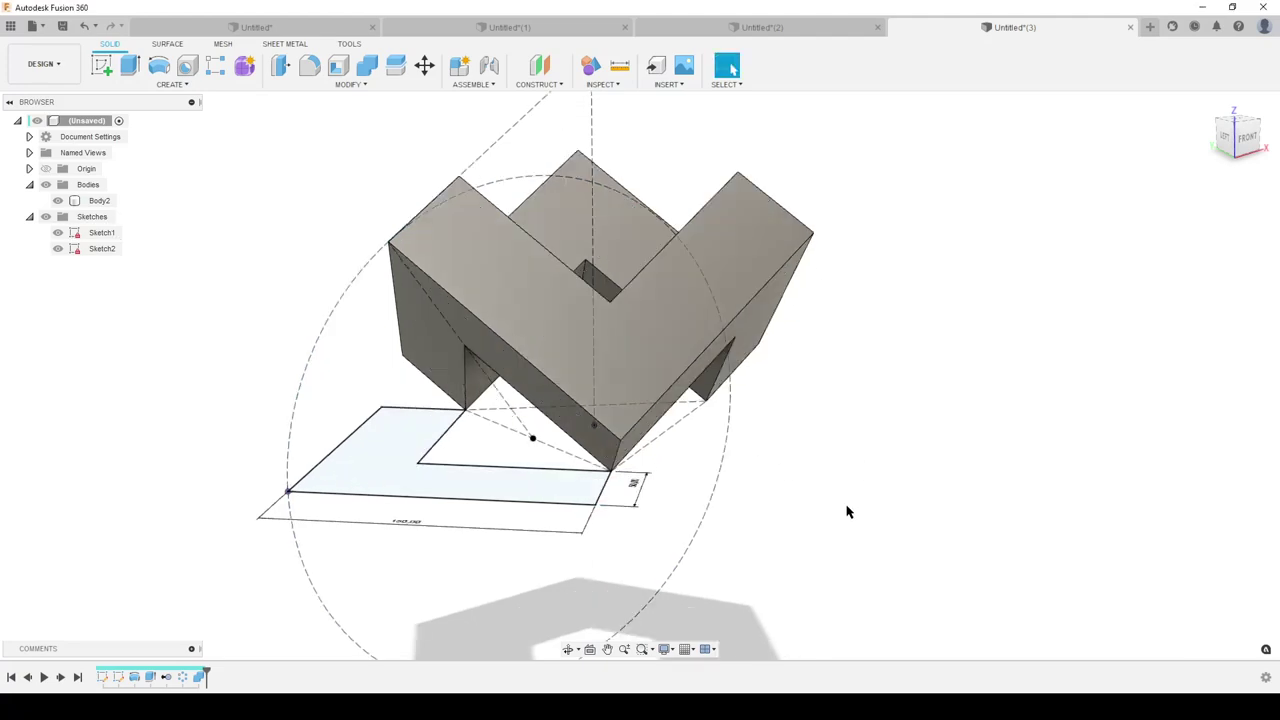
pyautogui.moveTo(789, 468)
pyautogui.keyDown('shift'); pyautogui.mouseDown(button='middle')
pyautogui.moveTo(746, 451)
pyautogui.moveTo(780, 446)
pyautogui.moveTo(709, 496)
pyautogui.moveTo(714, 526)
pyautogui.moveTo(753, 557)
pyautogui.mouseUp(button='middle'); pyautogui.keyUp('shift')
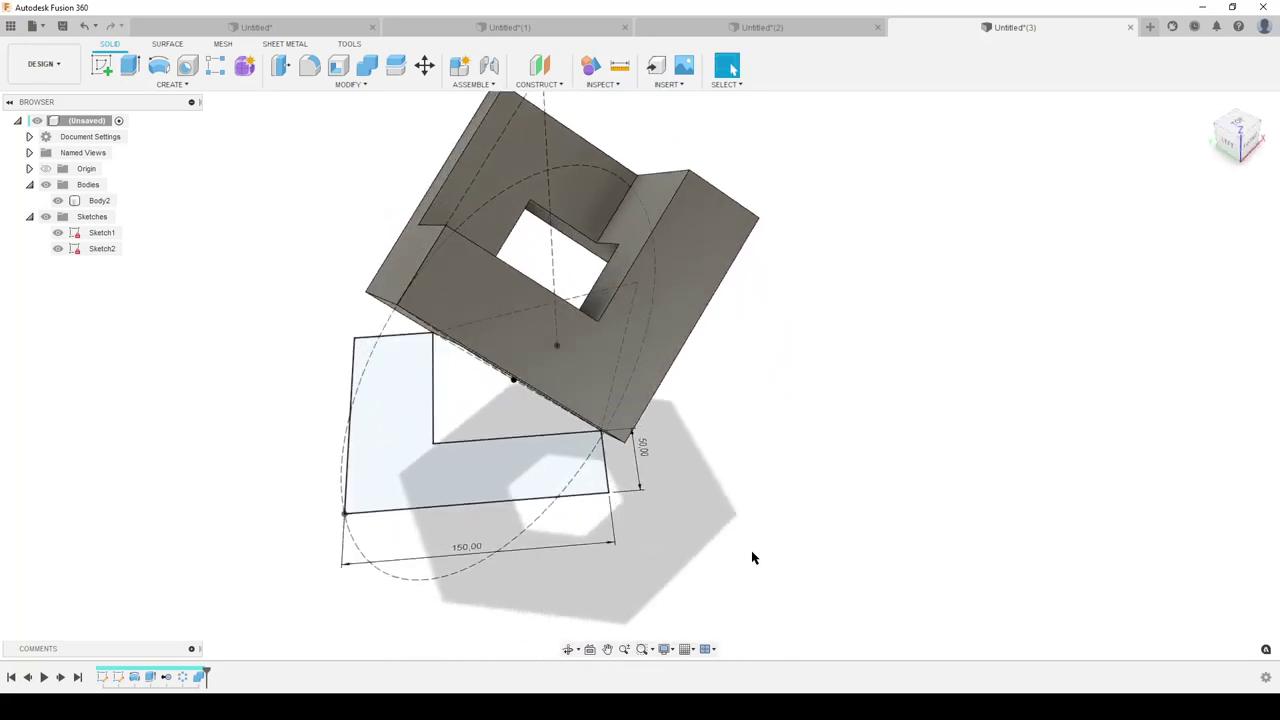
pyautogui.doubleClick(643, 446)
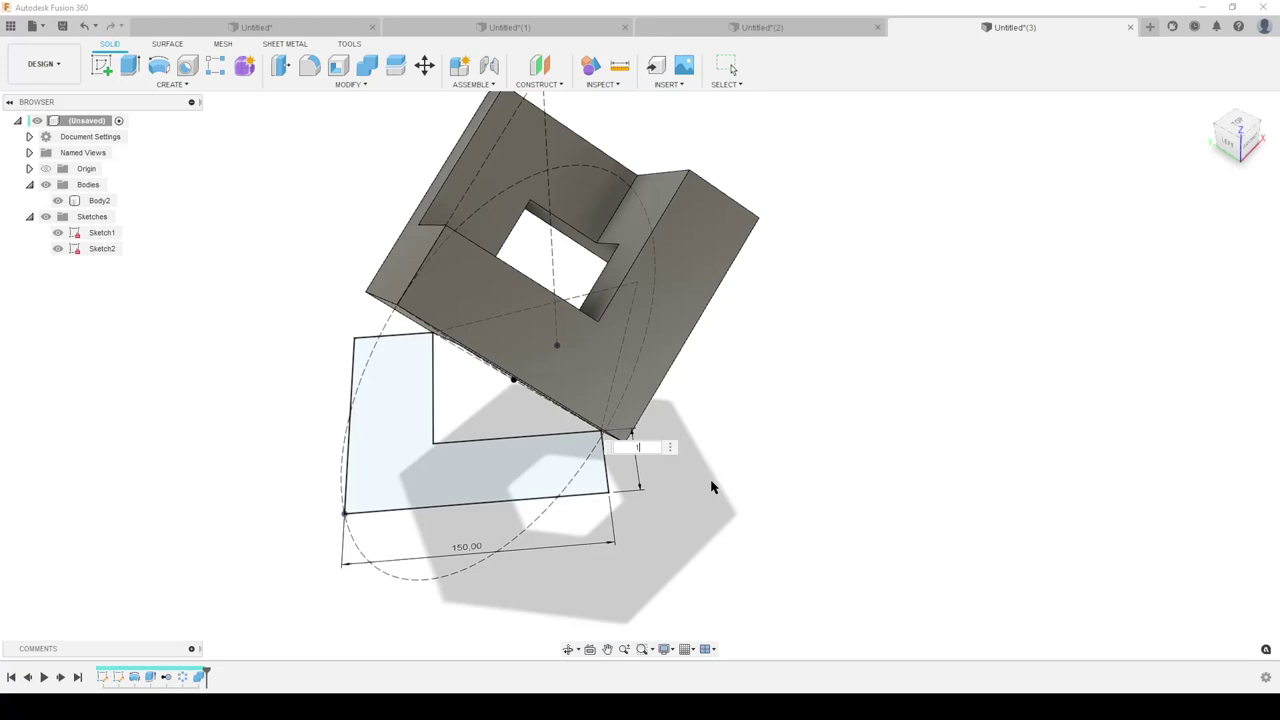
pyautogui.write('15')
pyautogui.press('Return')
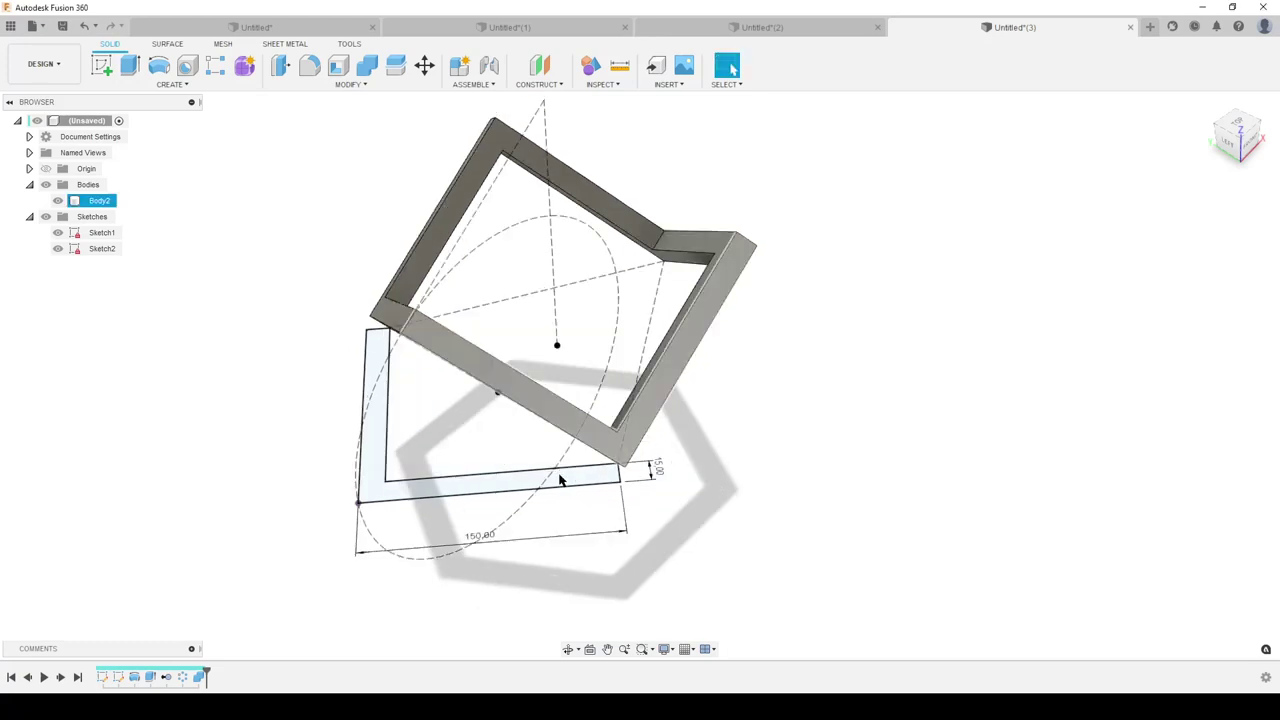
pyautogui.doubleClick(467, 546)
pyautogui.write('85')
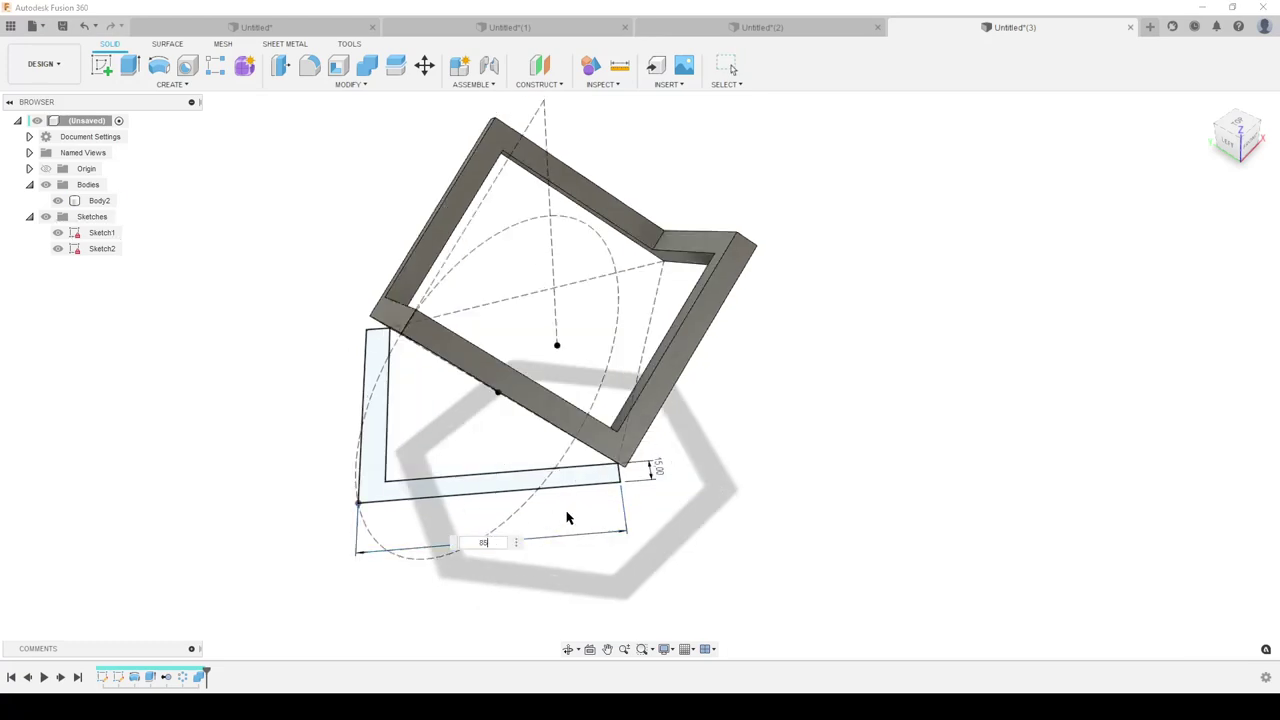
pyautogui.press('Return')
pyautogui.keyDown('shift'); pyautogui.moveTo(857, 509); pyautogui.dragTo(761, 504, button='middle'); pyautogui.keyUp('shift')
pyautogui.click(790, 28)
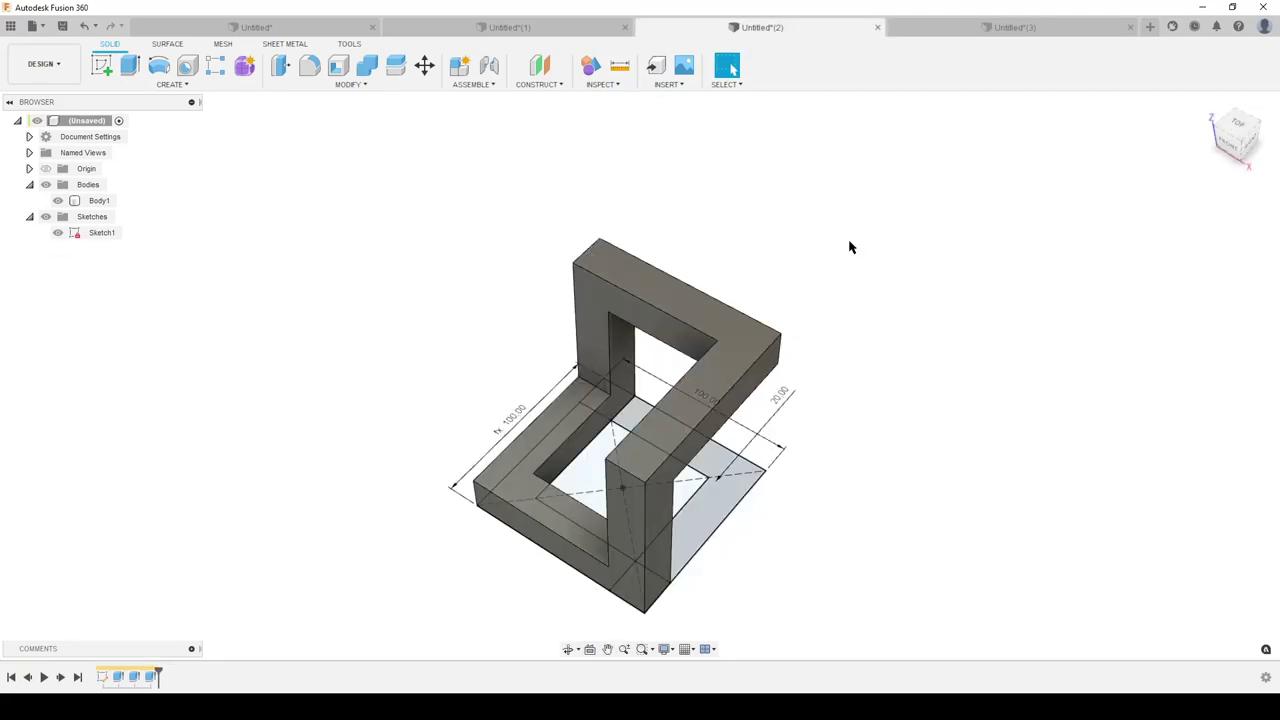
pyautogui.keyDown('shift'); pyautogui.moveTo(849, 246); pyautogui.dragTo(840, 330, button='middle'); pyautogui.keyUp('shift')
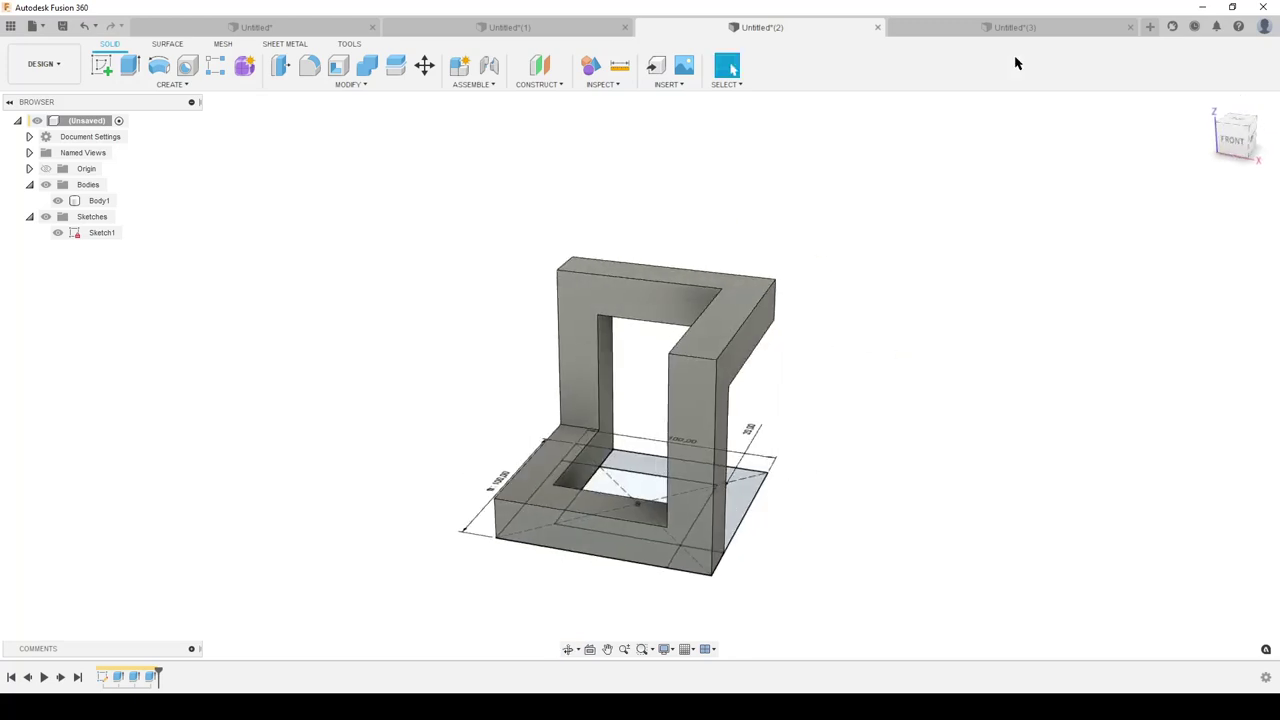
pyautogui.click(955, 27)
pyautogui.keyDown('shift'); pyautogui.moveTo(920, 330); pyautogui.dragTo(922, 361, button='middle'); pyautogui.keyUp('shift')
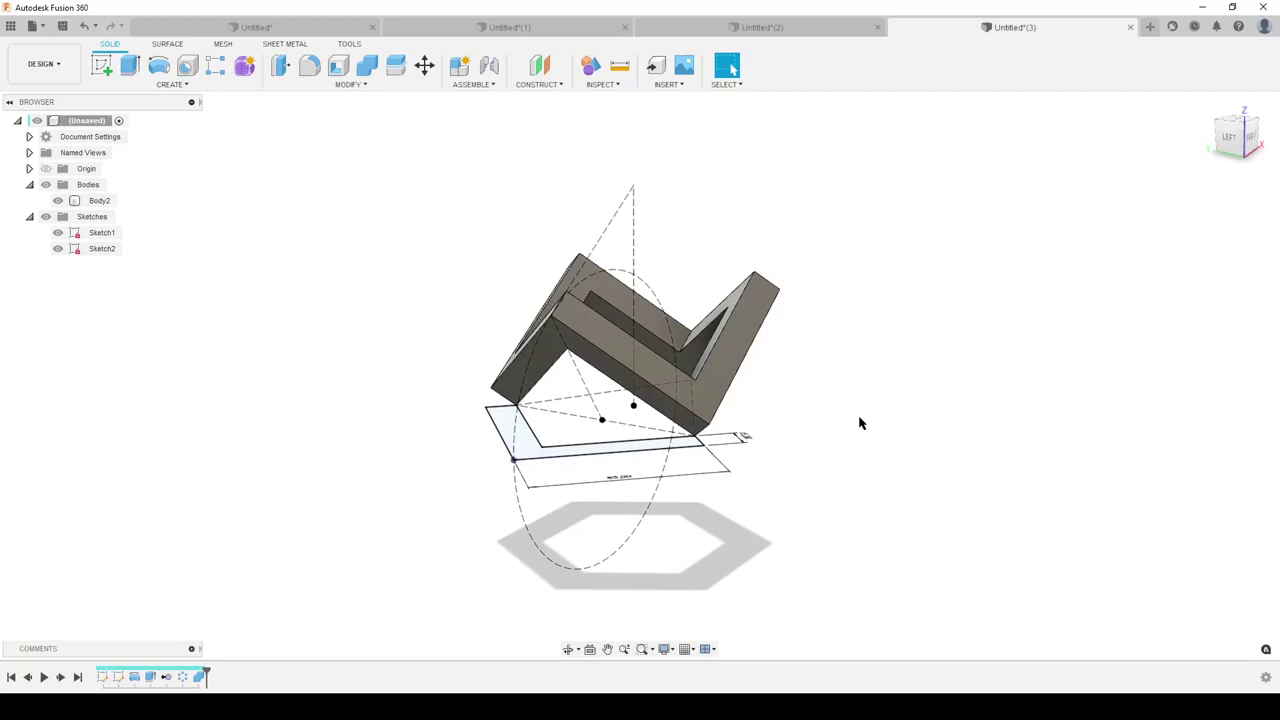